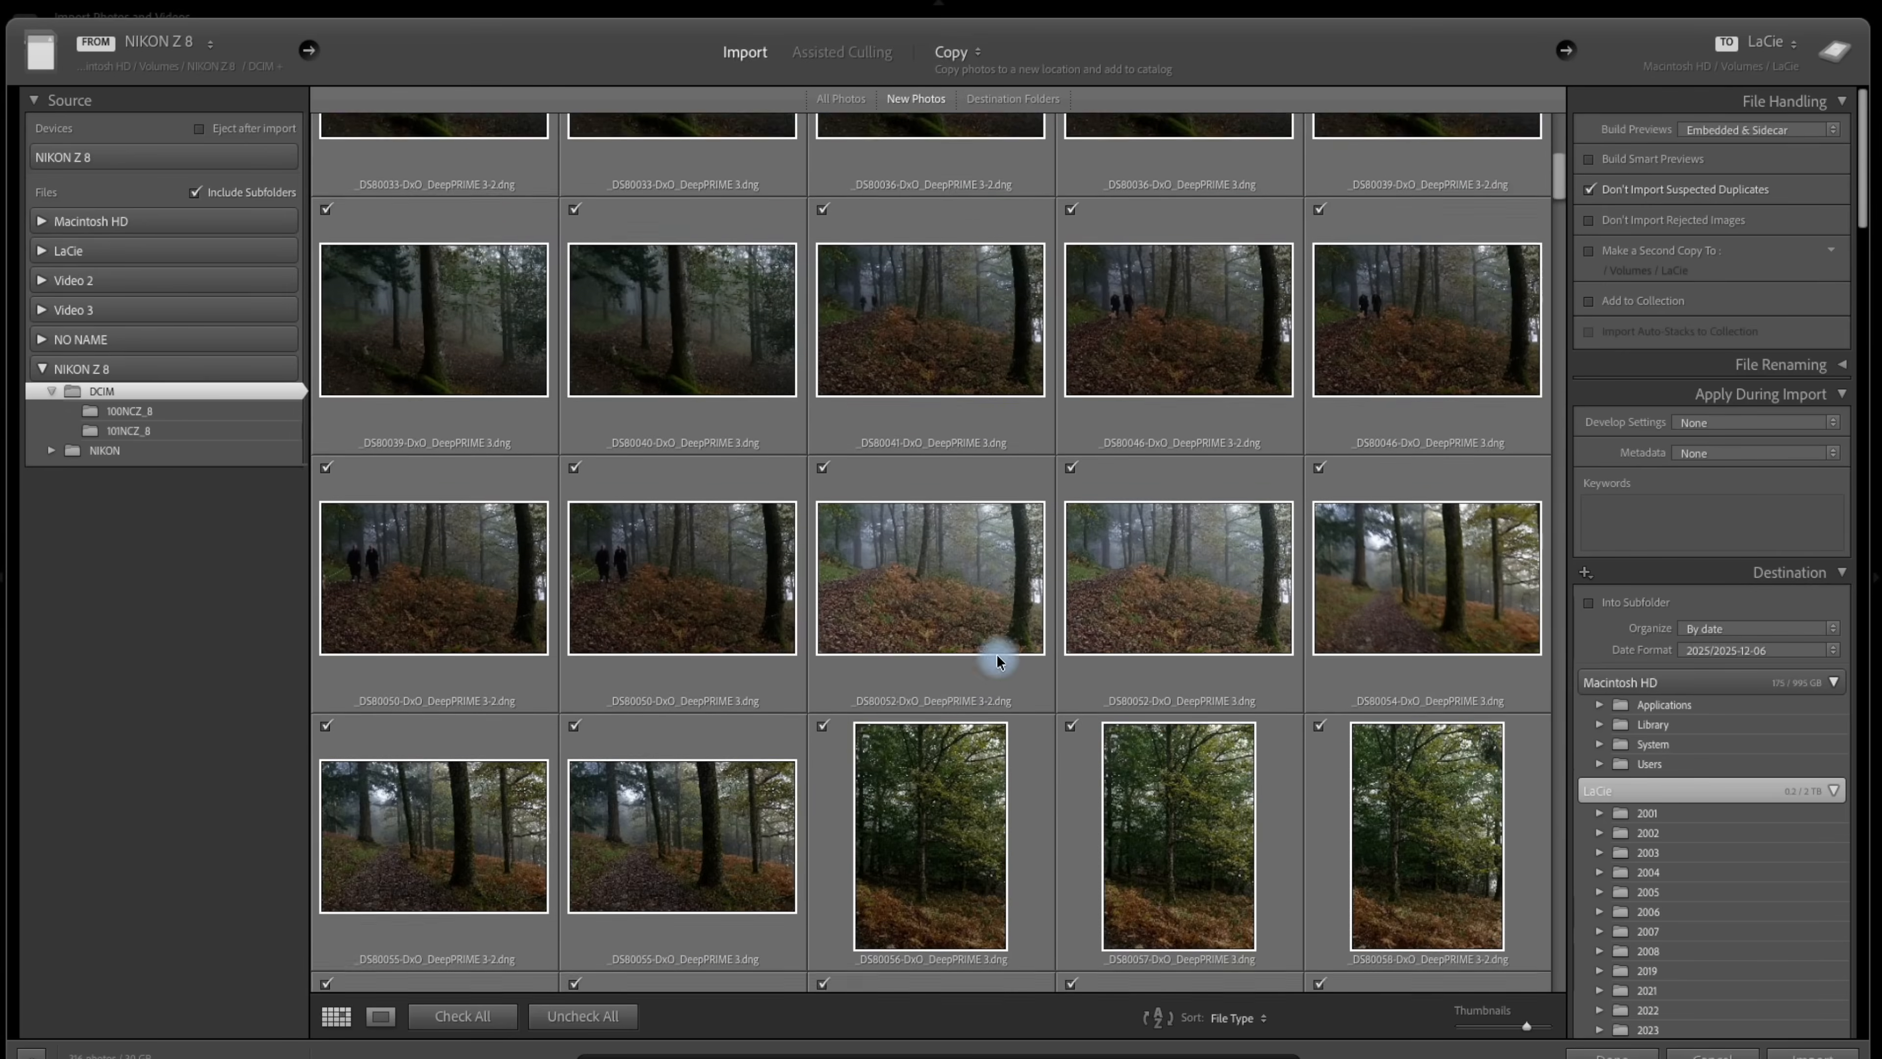
Examine the LaCie destination folder list, including the dated folders and the checked 2025 folder with its date subfolders.
scroll(997, 653, up, 4)
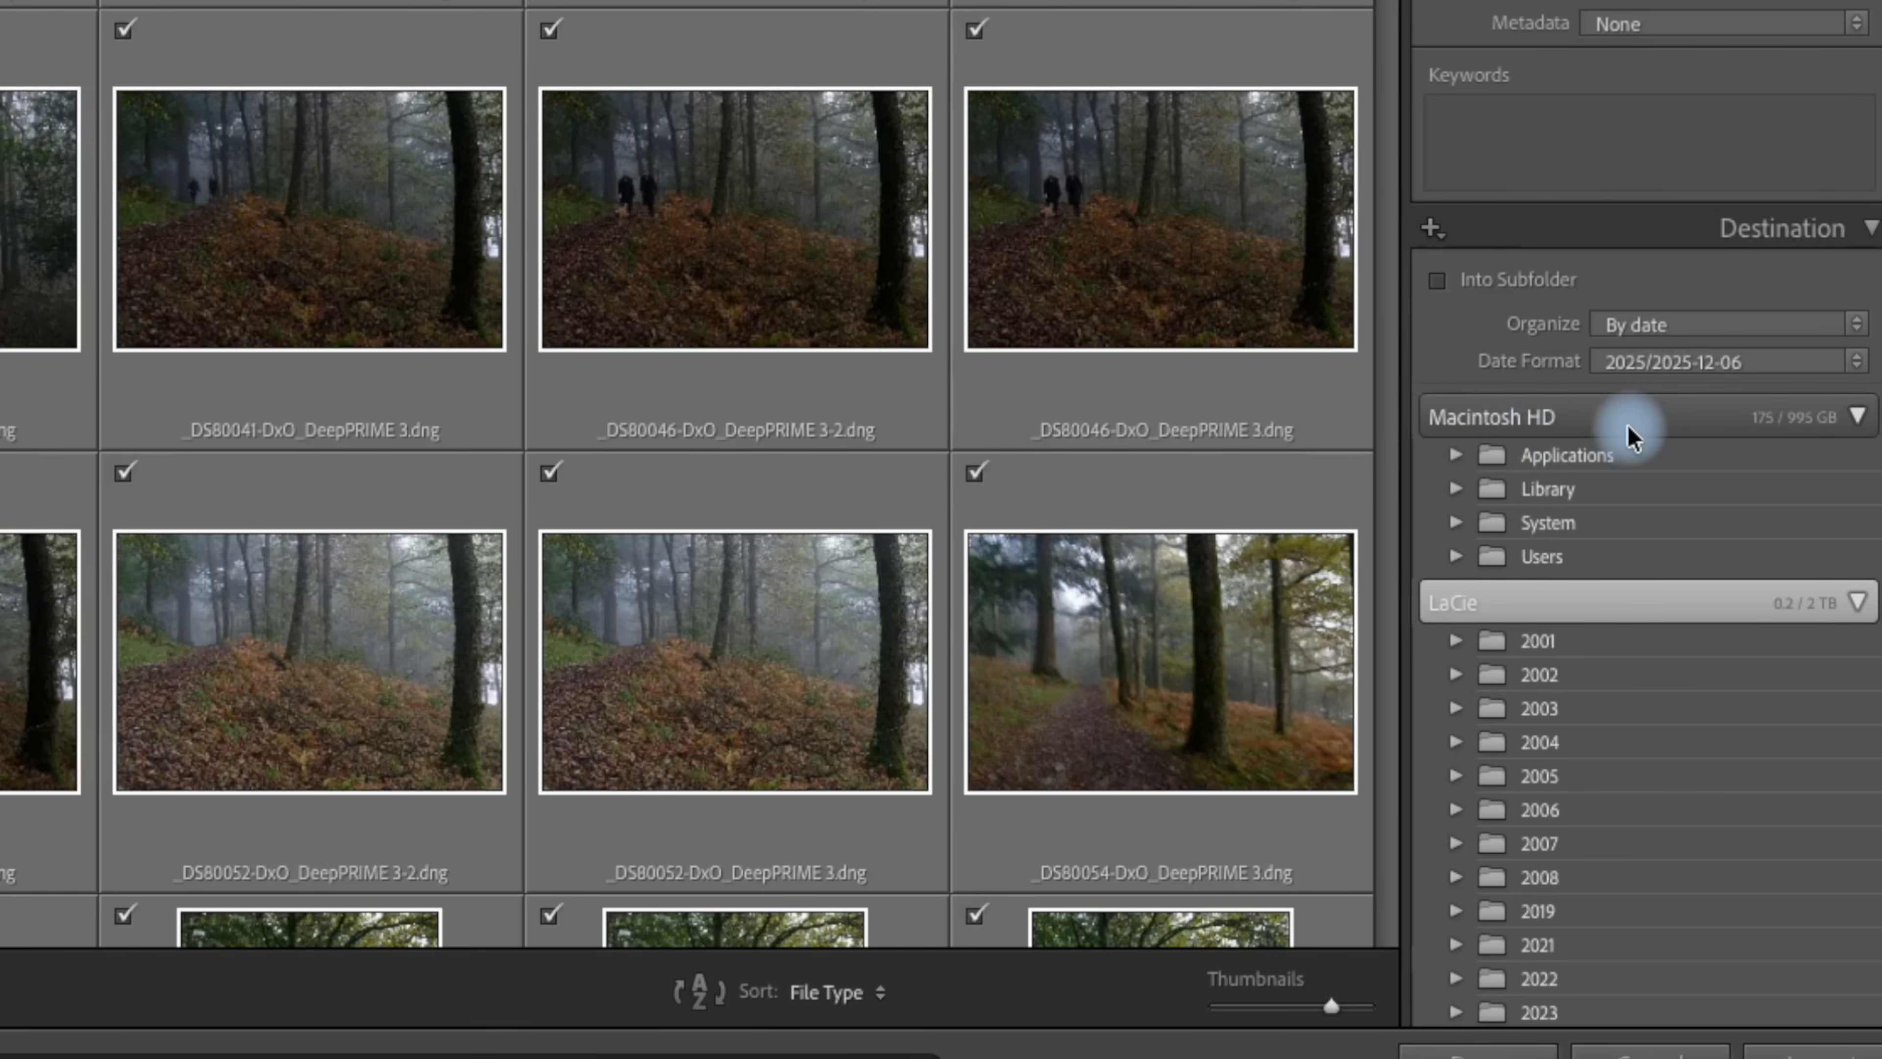
scroll(1613, 490, down, 5)
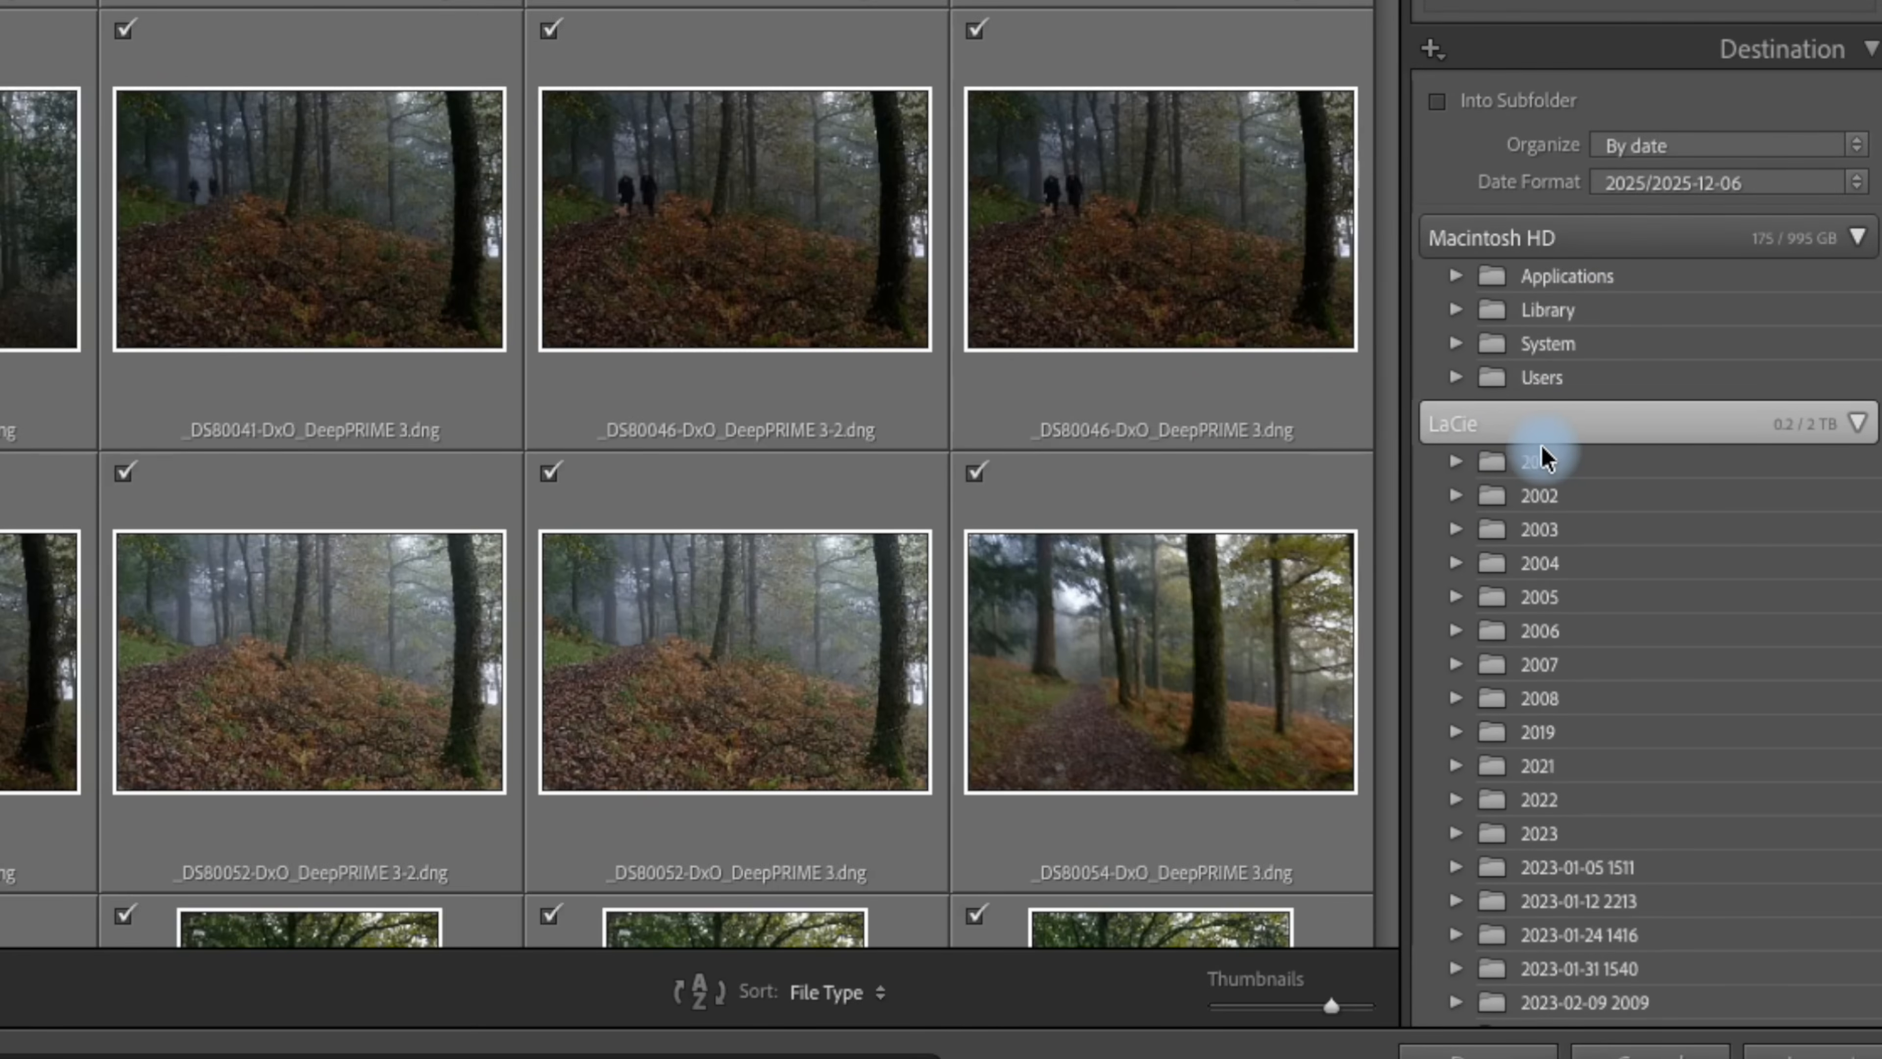
scroll(1590, 460, down, 8)
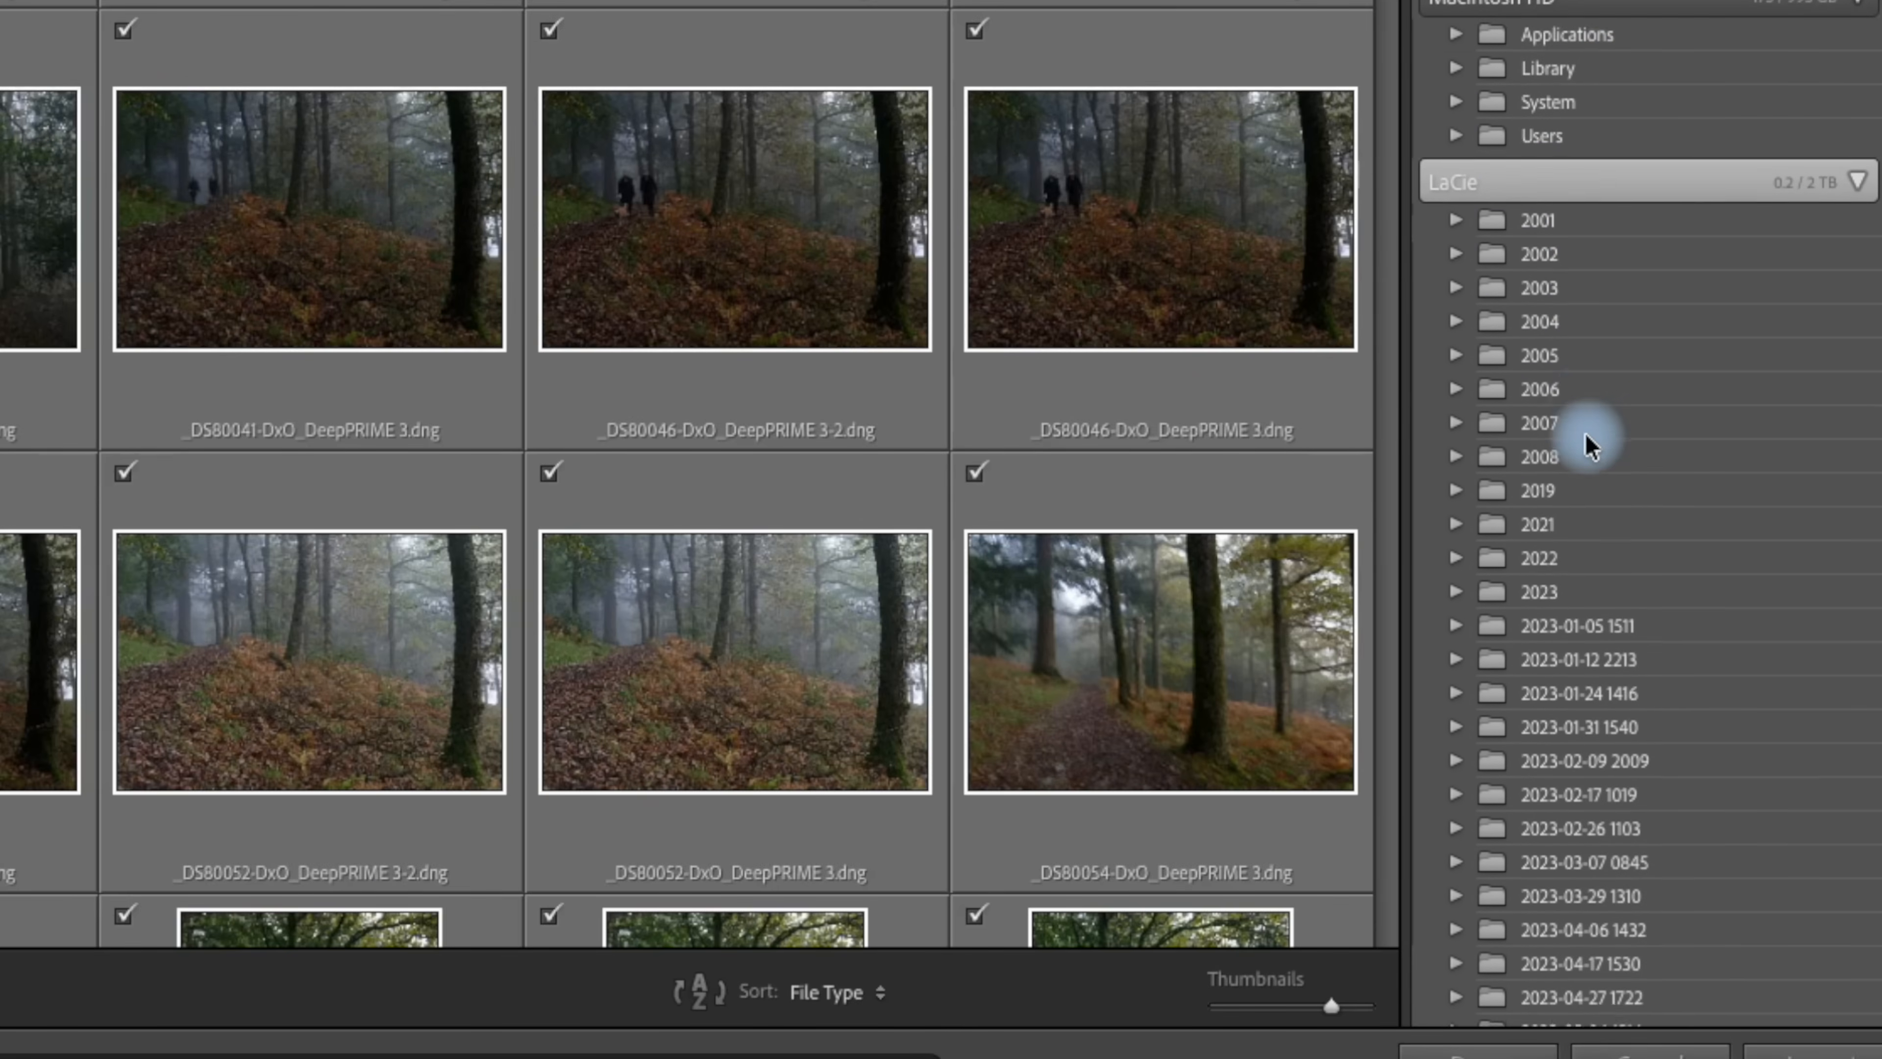
scroll(1547, 551, down, 3)
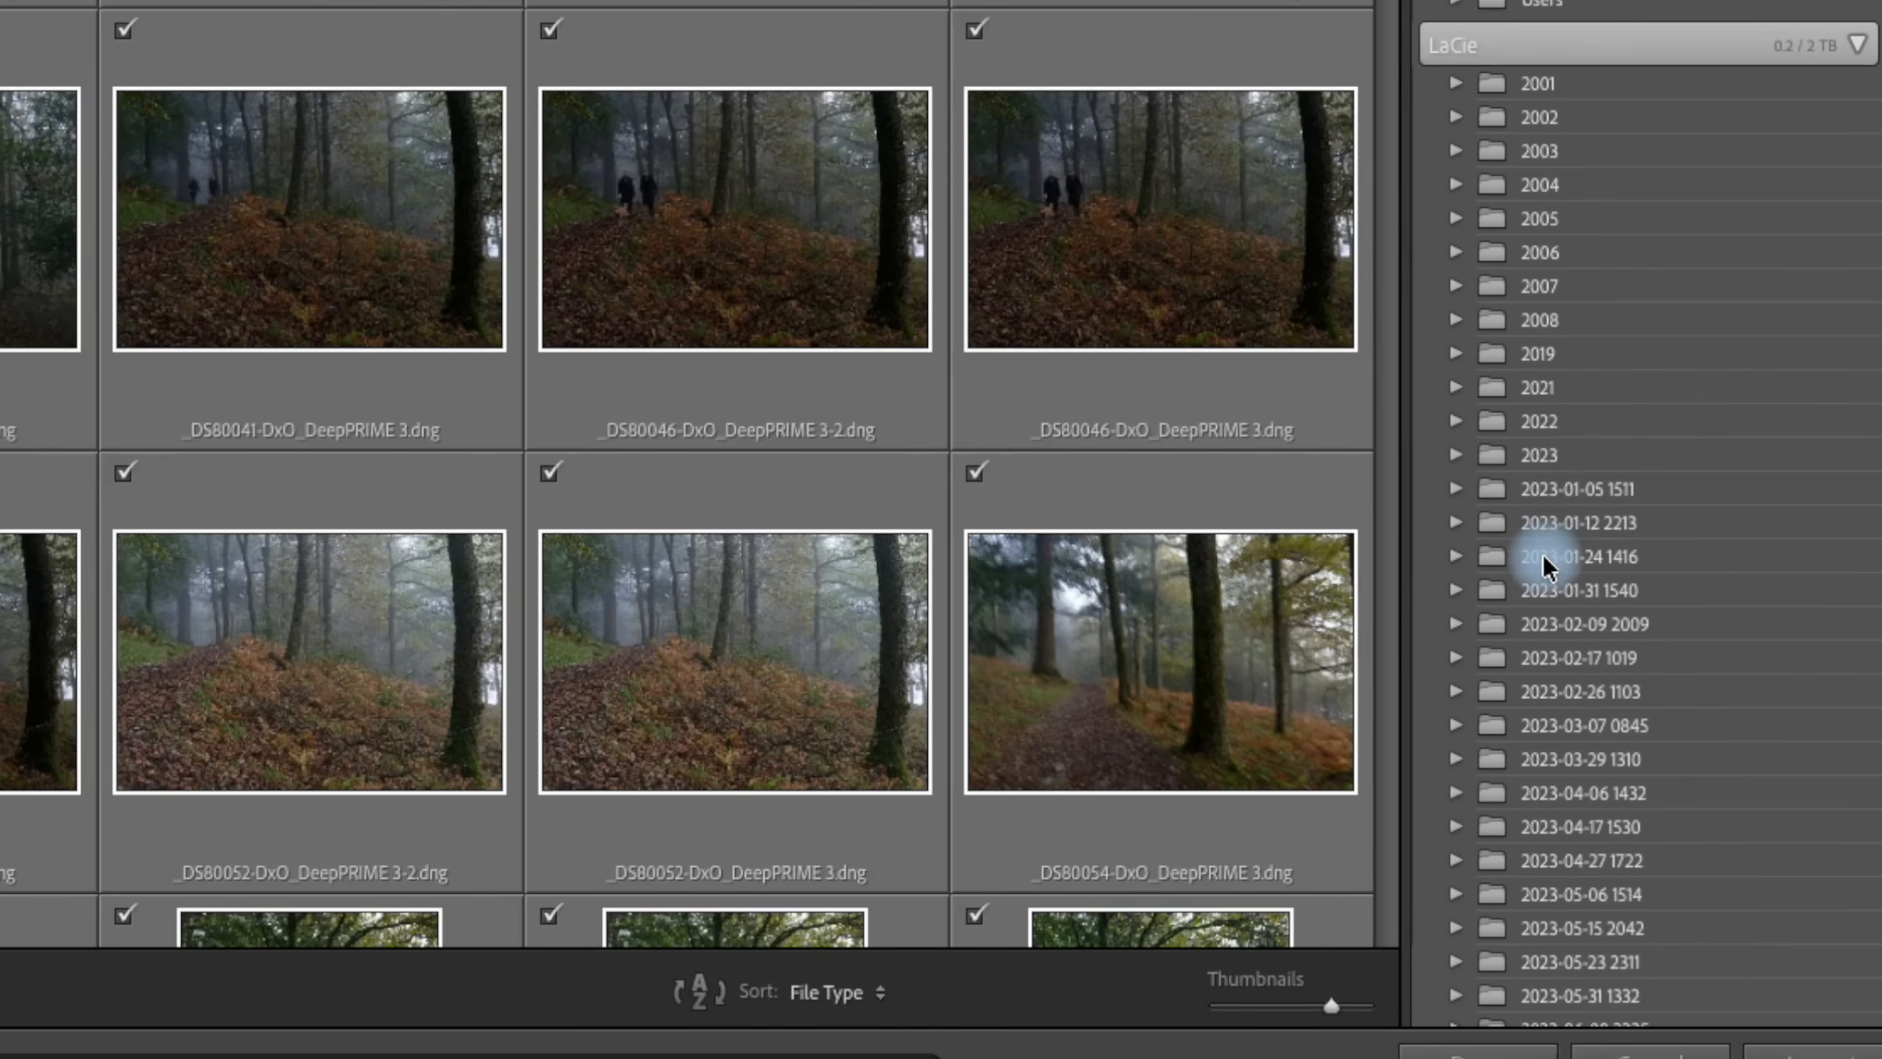
scroll(1567, 659, down, 4)
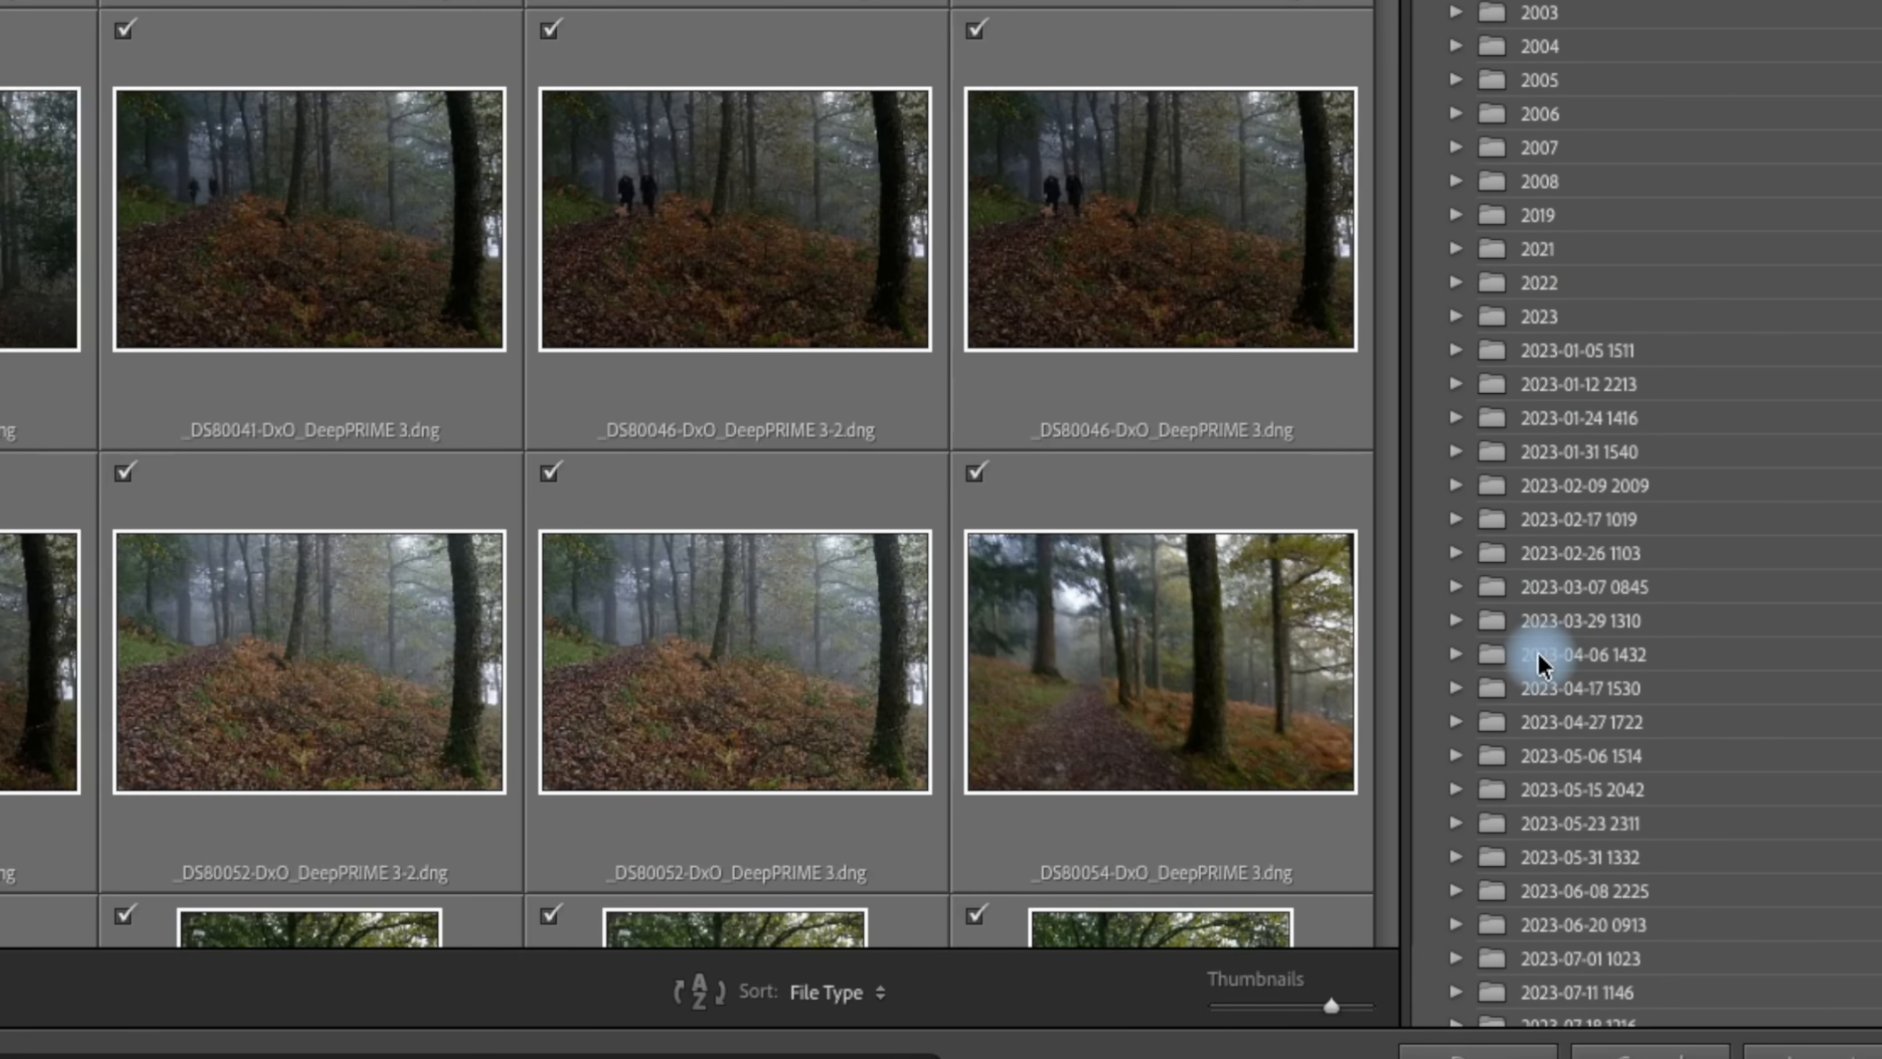
scroll(1542, 645, down, 4)
scroll(1571, 474, down, 13)
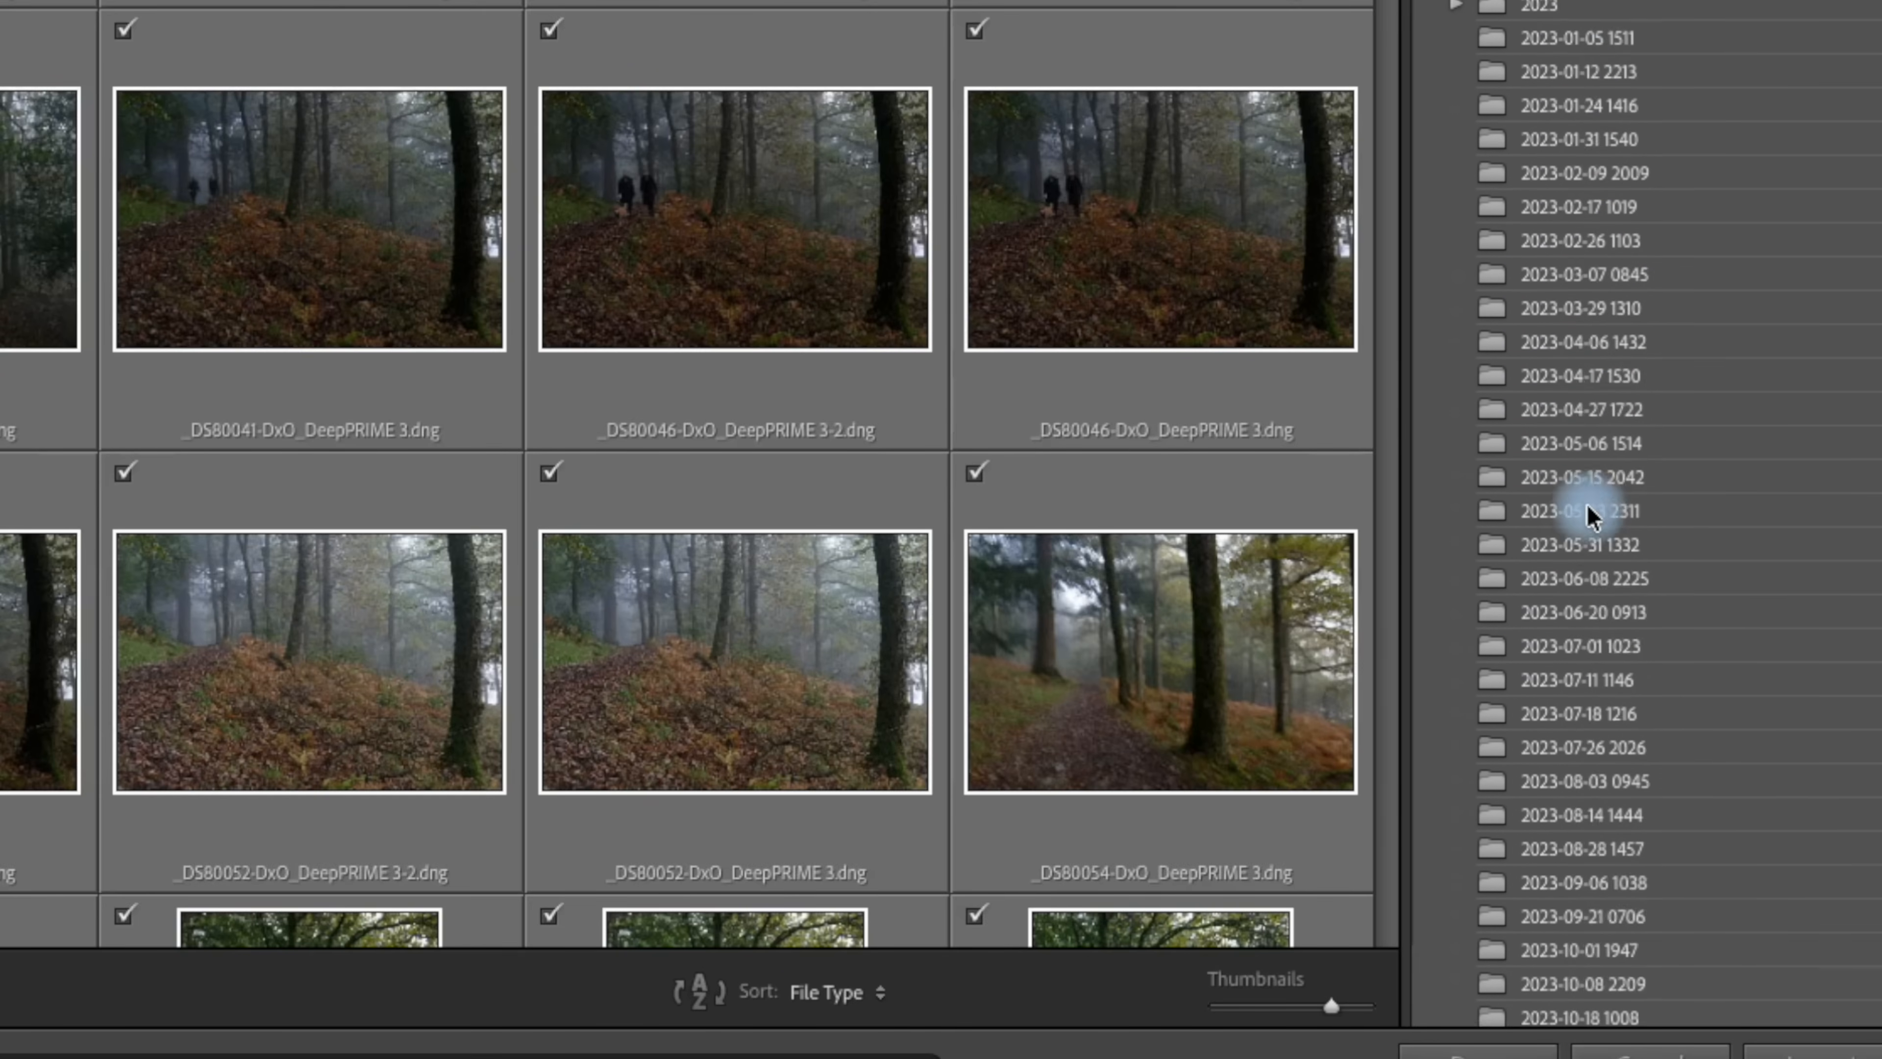
scroll(1588, 517, down, 20)
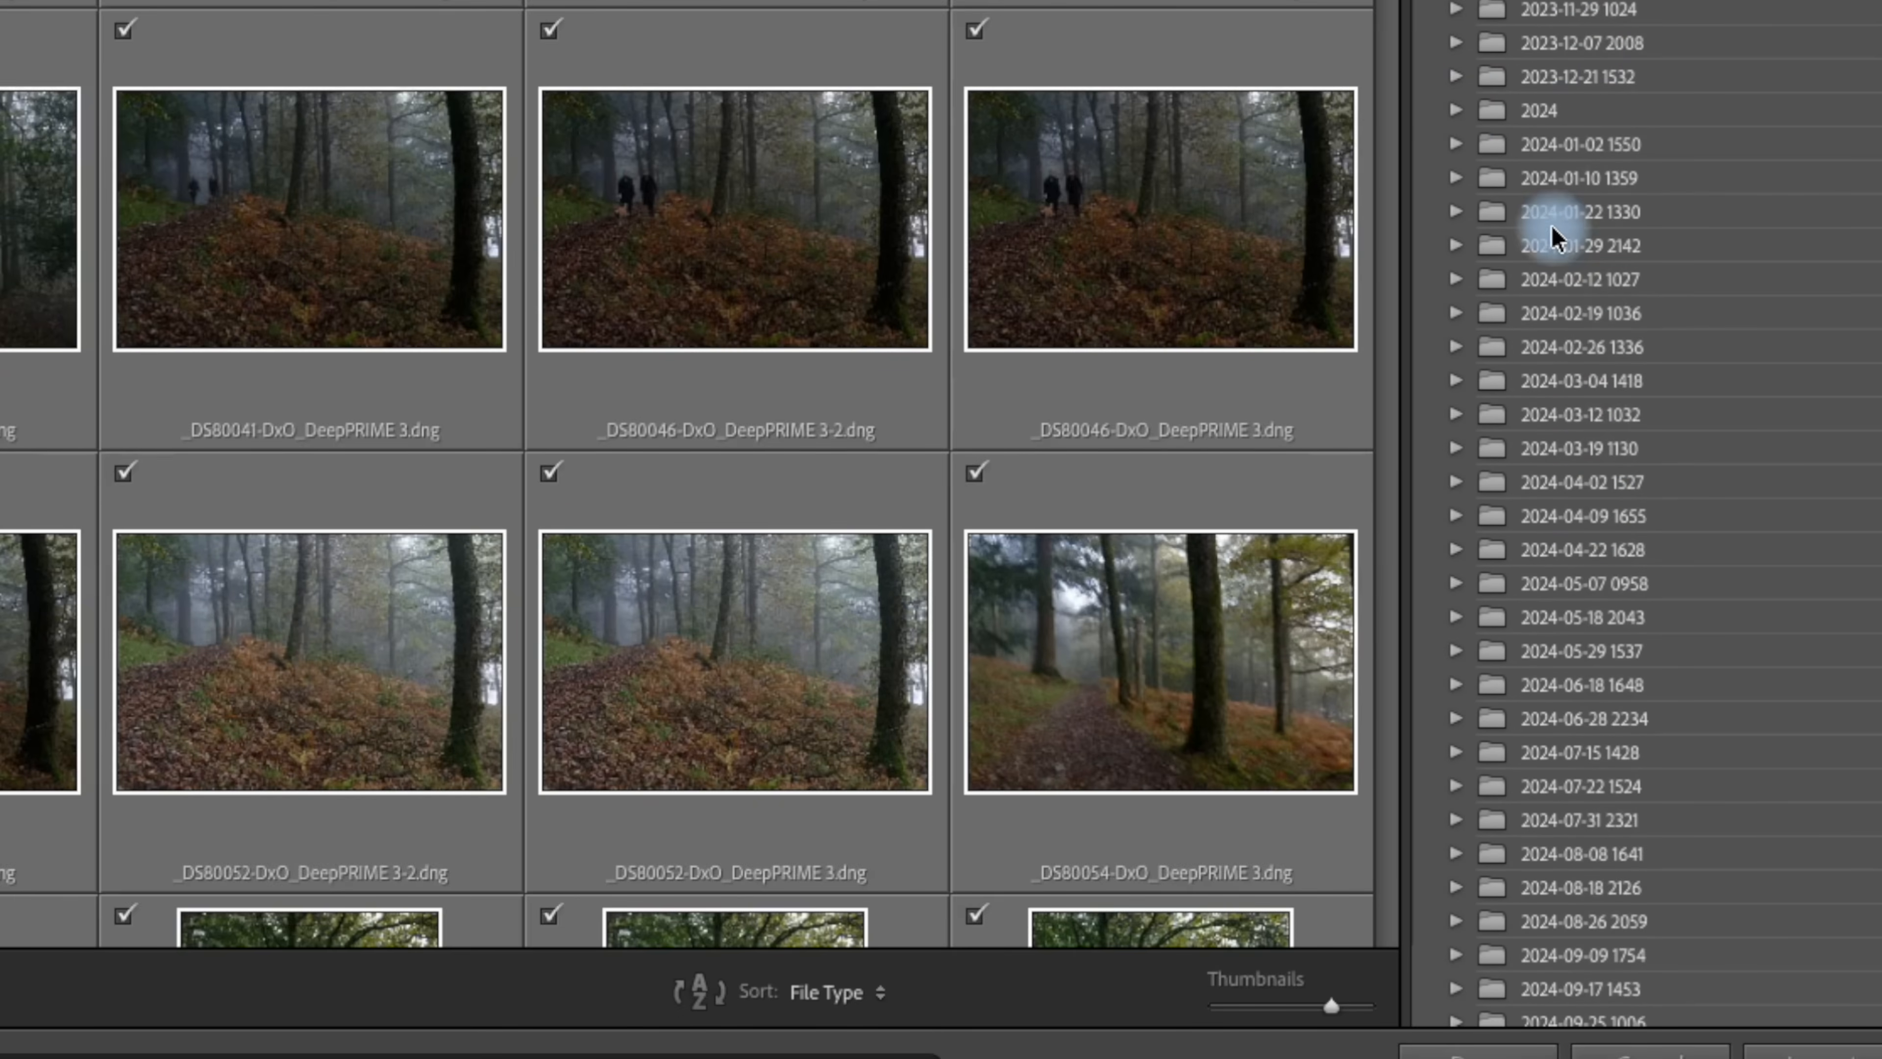
scroll(1554, 256, down, 3)
scroll(1554, 256, down, 8)
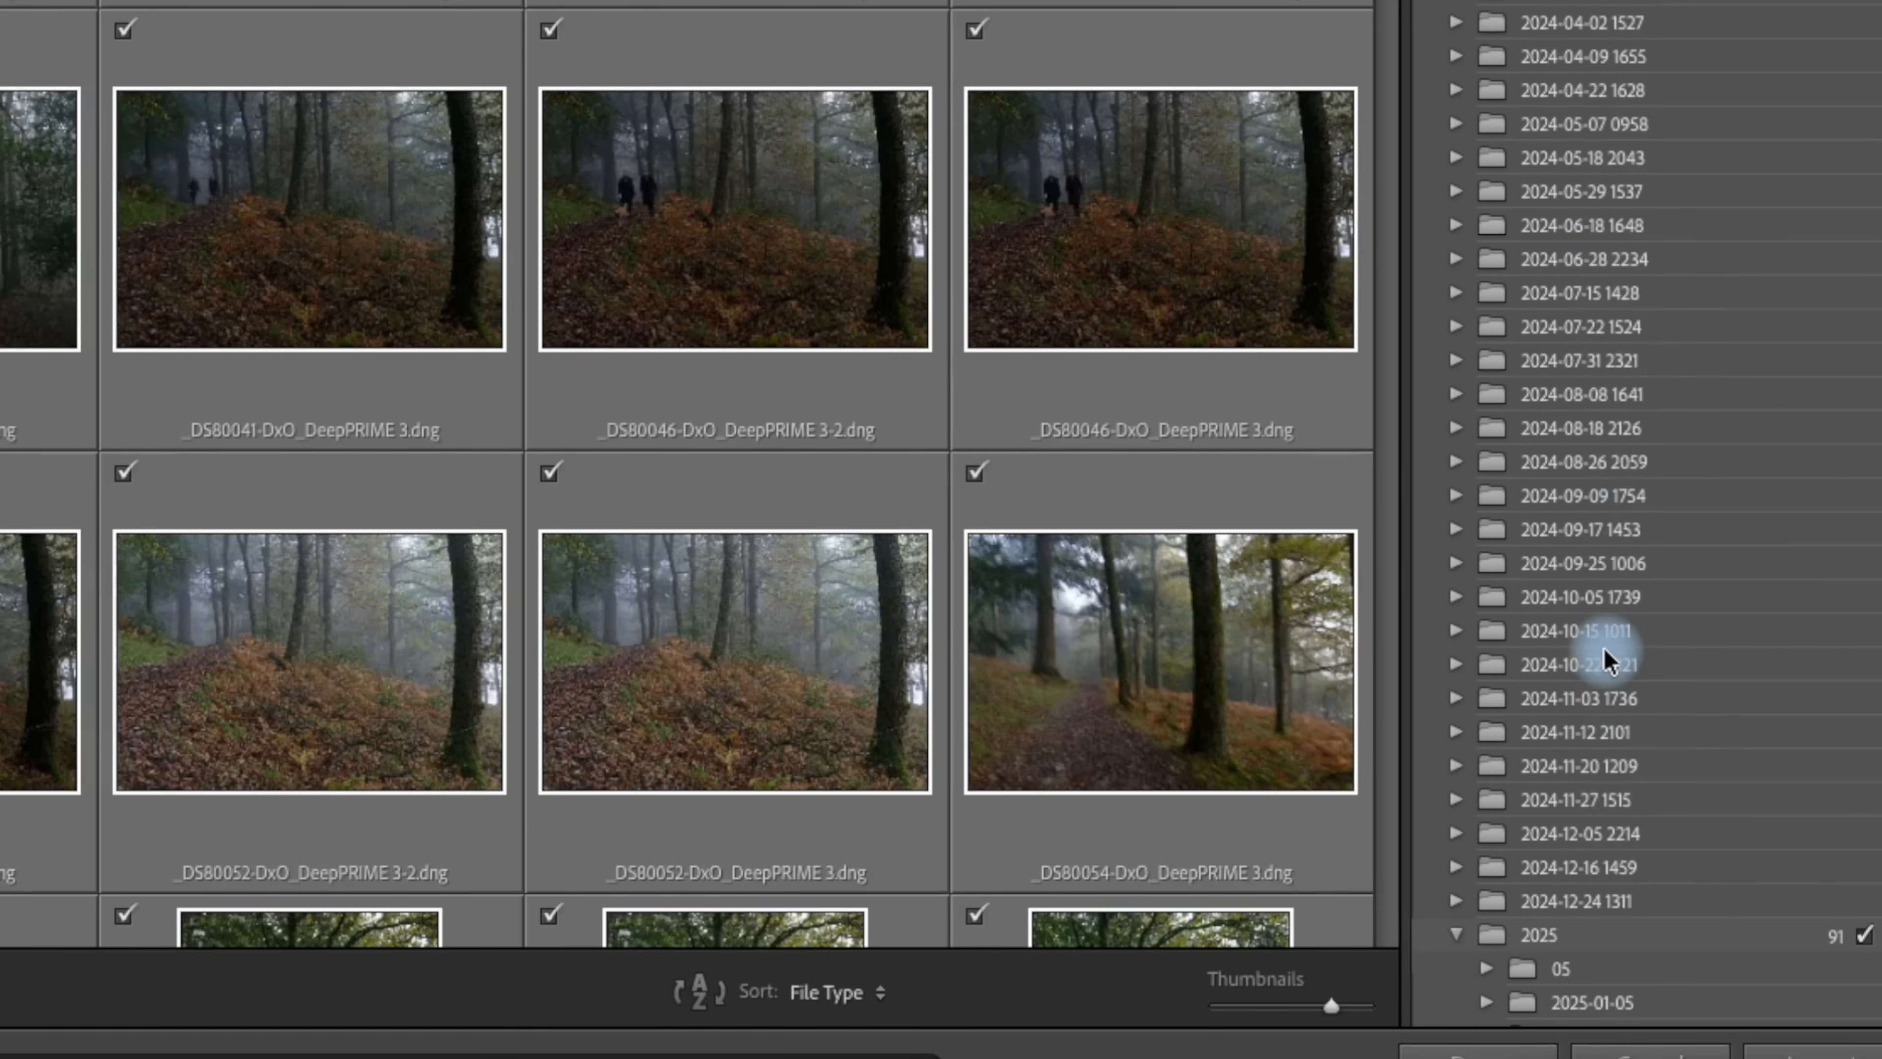
scroll(1603, 656, down, 7)
scroll(1603, 657, down, 11)
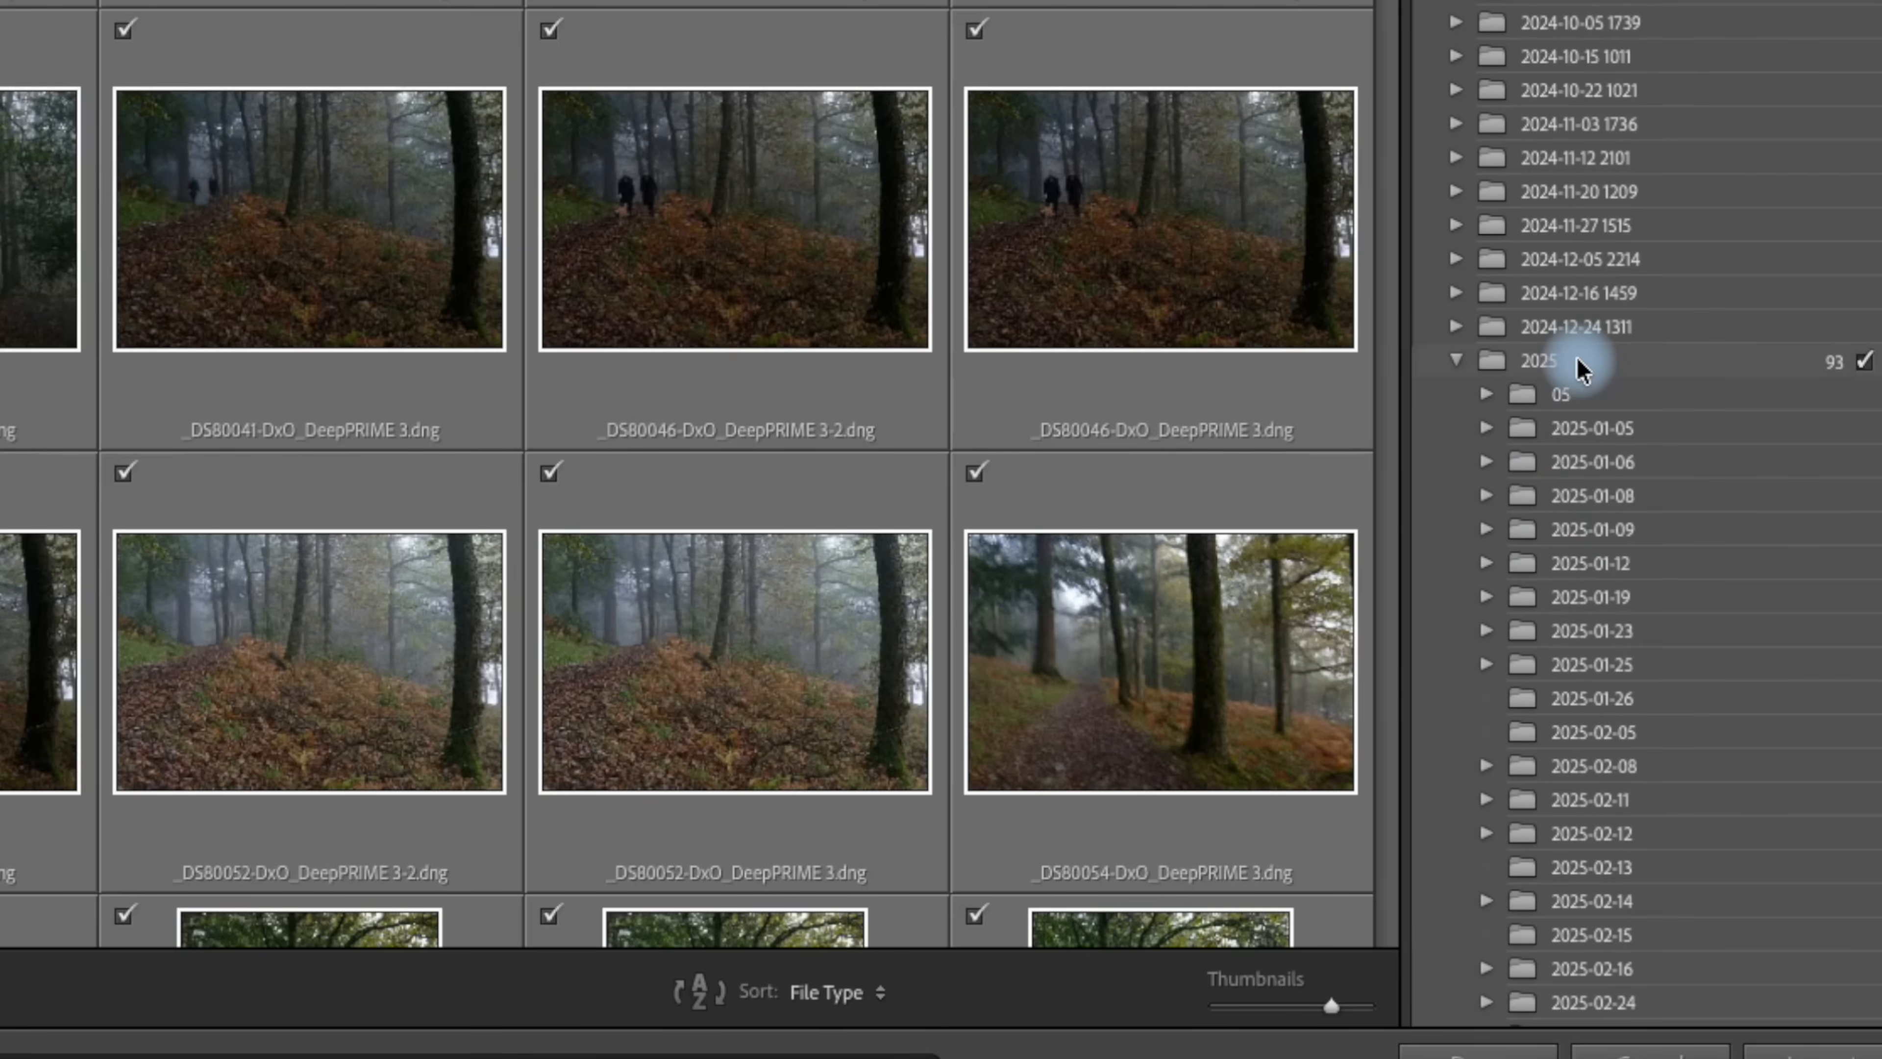
scroll(1578, 370, down, 3)
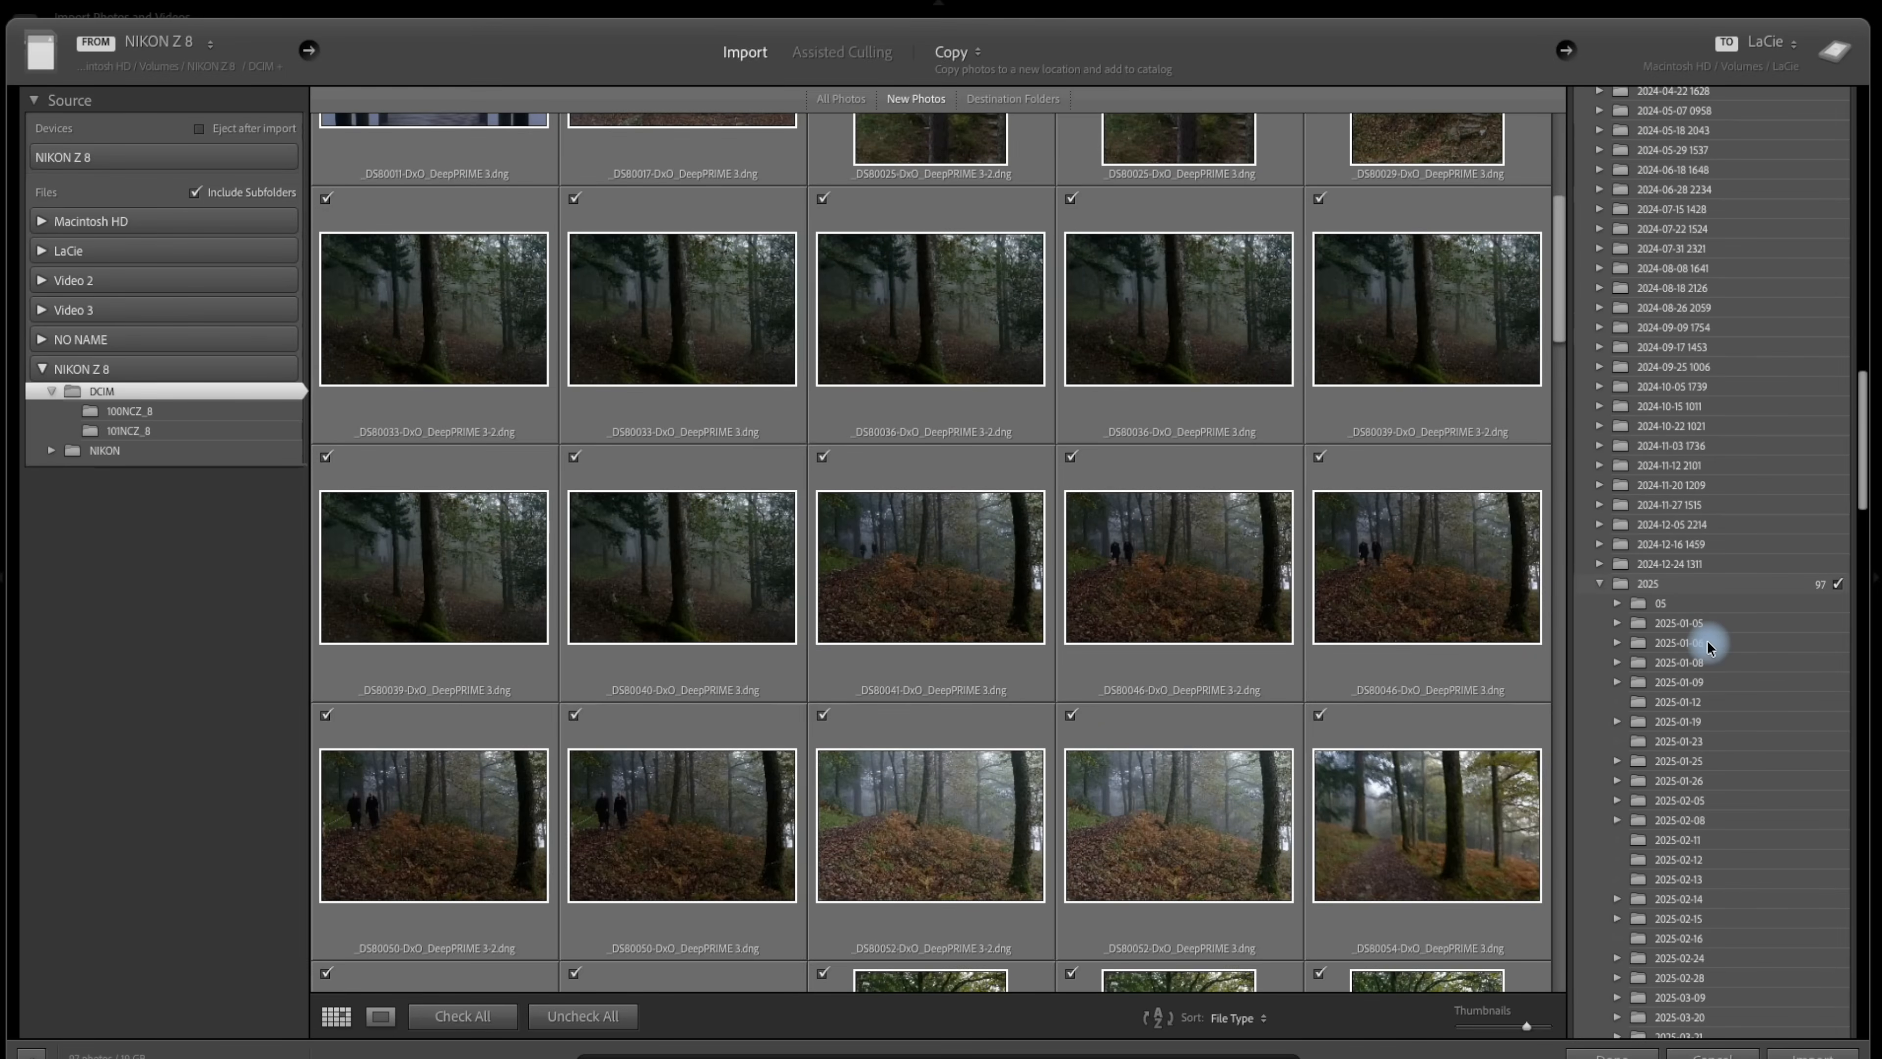
scroll(1707, 640, down, 1)
scroll(1693, 821, down, 7)
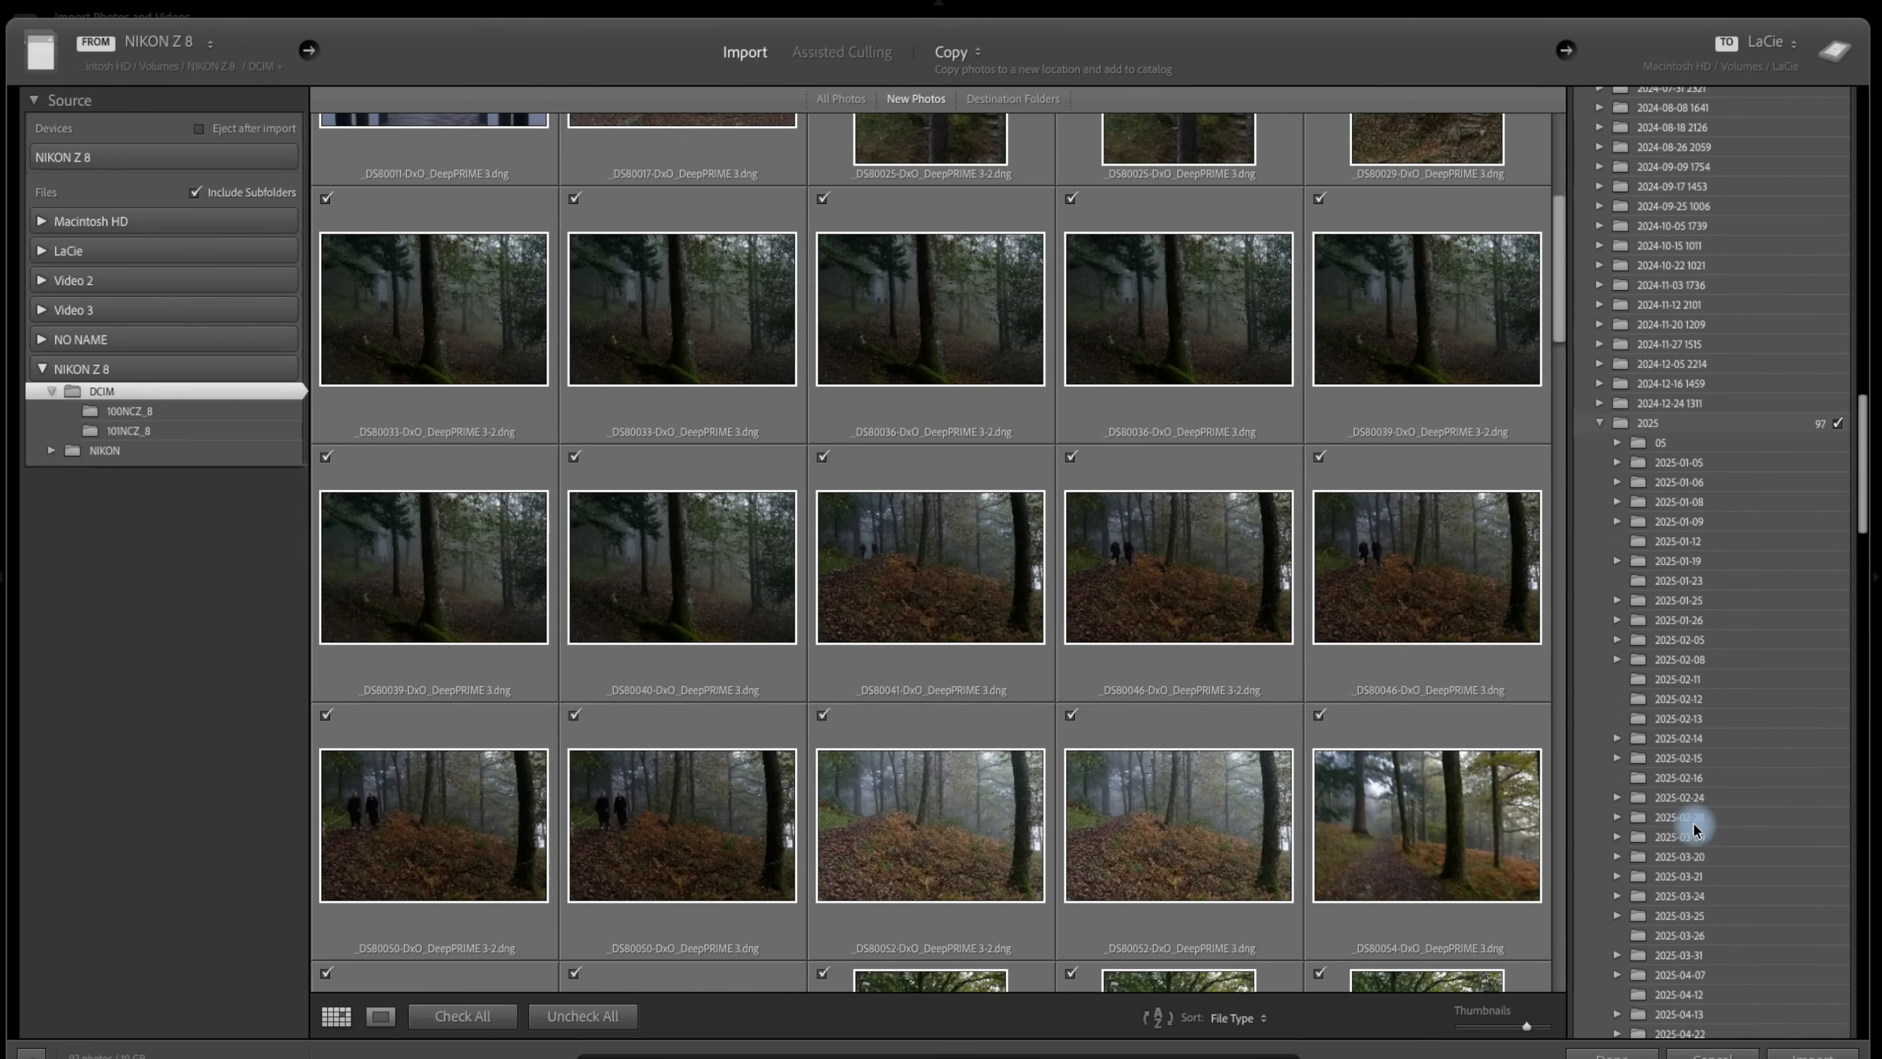
scroll(1697, 827, down, 9)
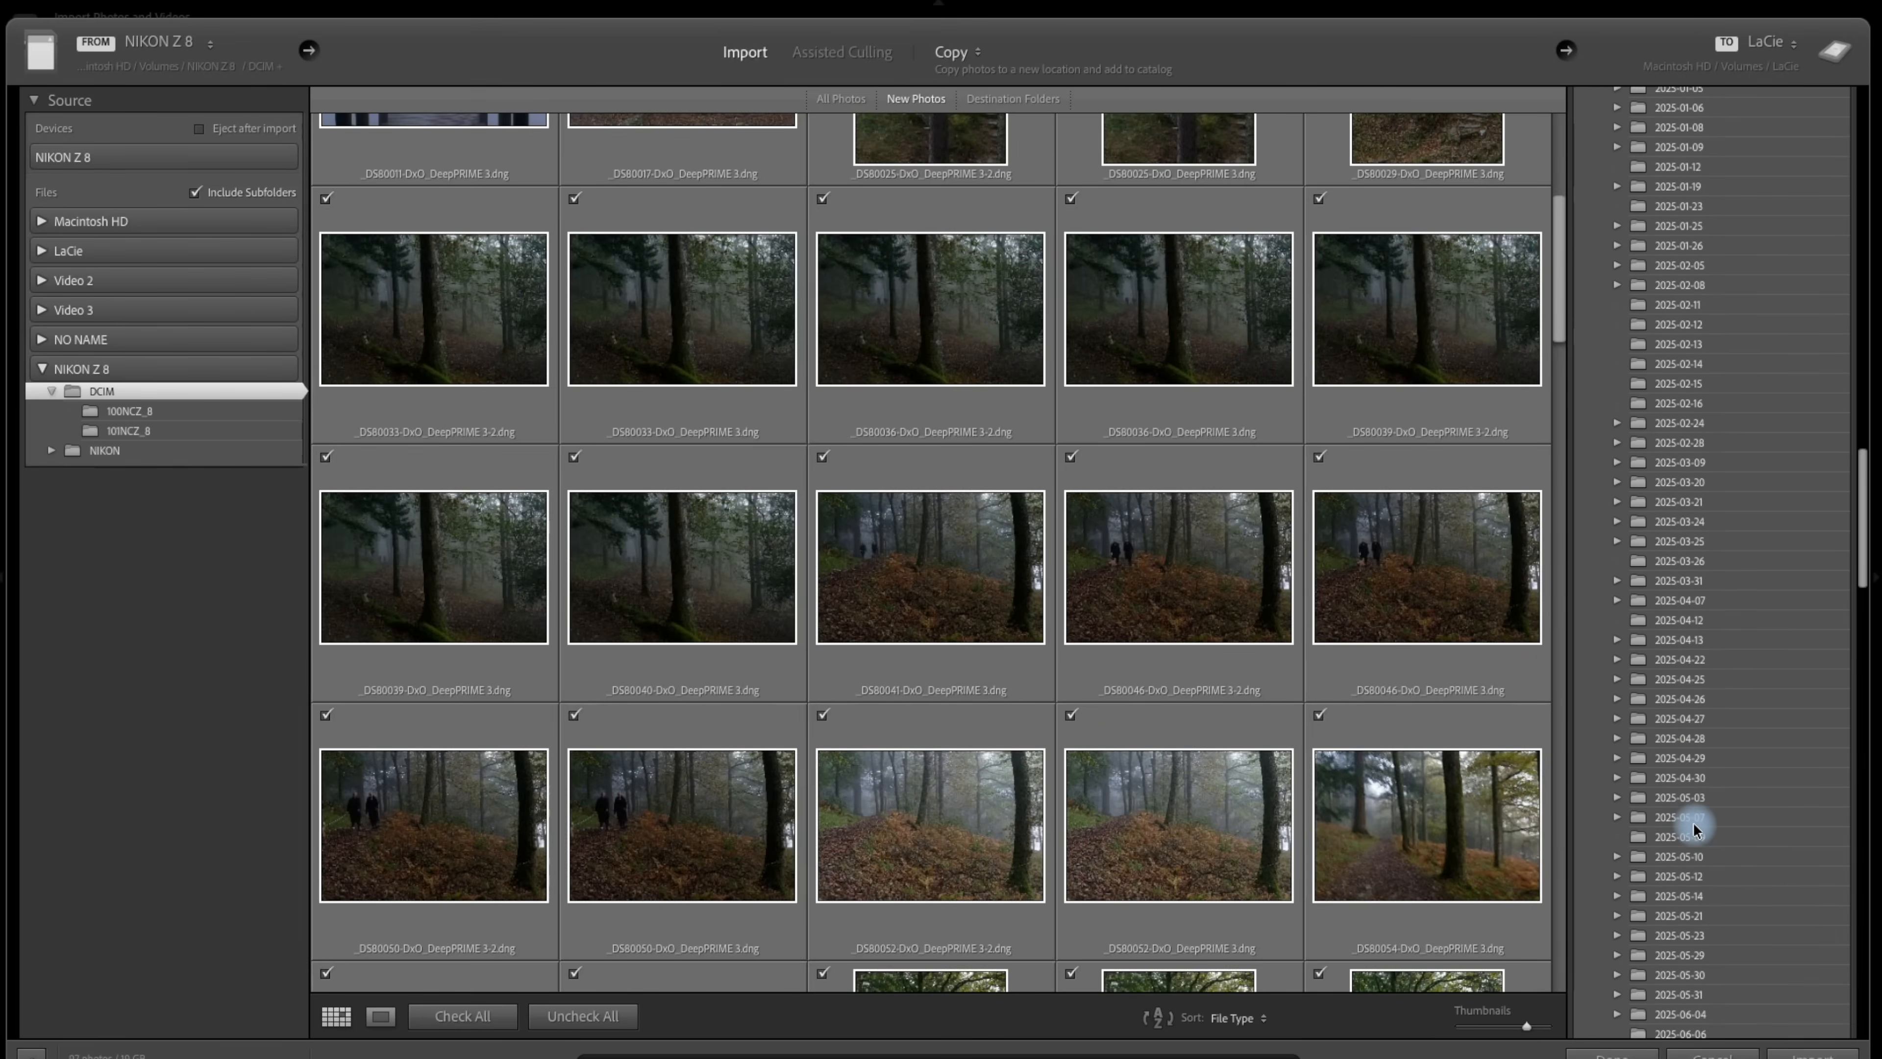
scroll(1652, 923, up, 20)
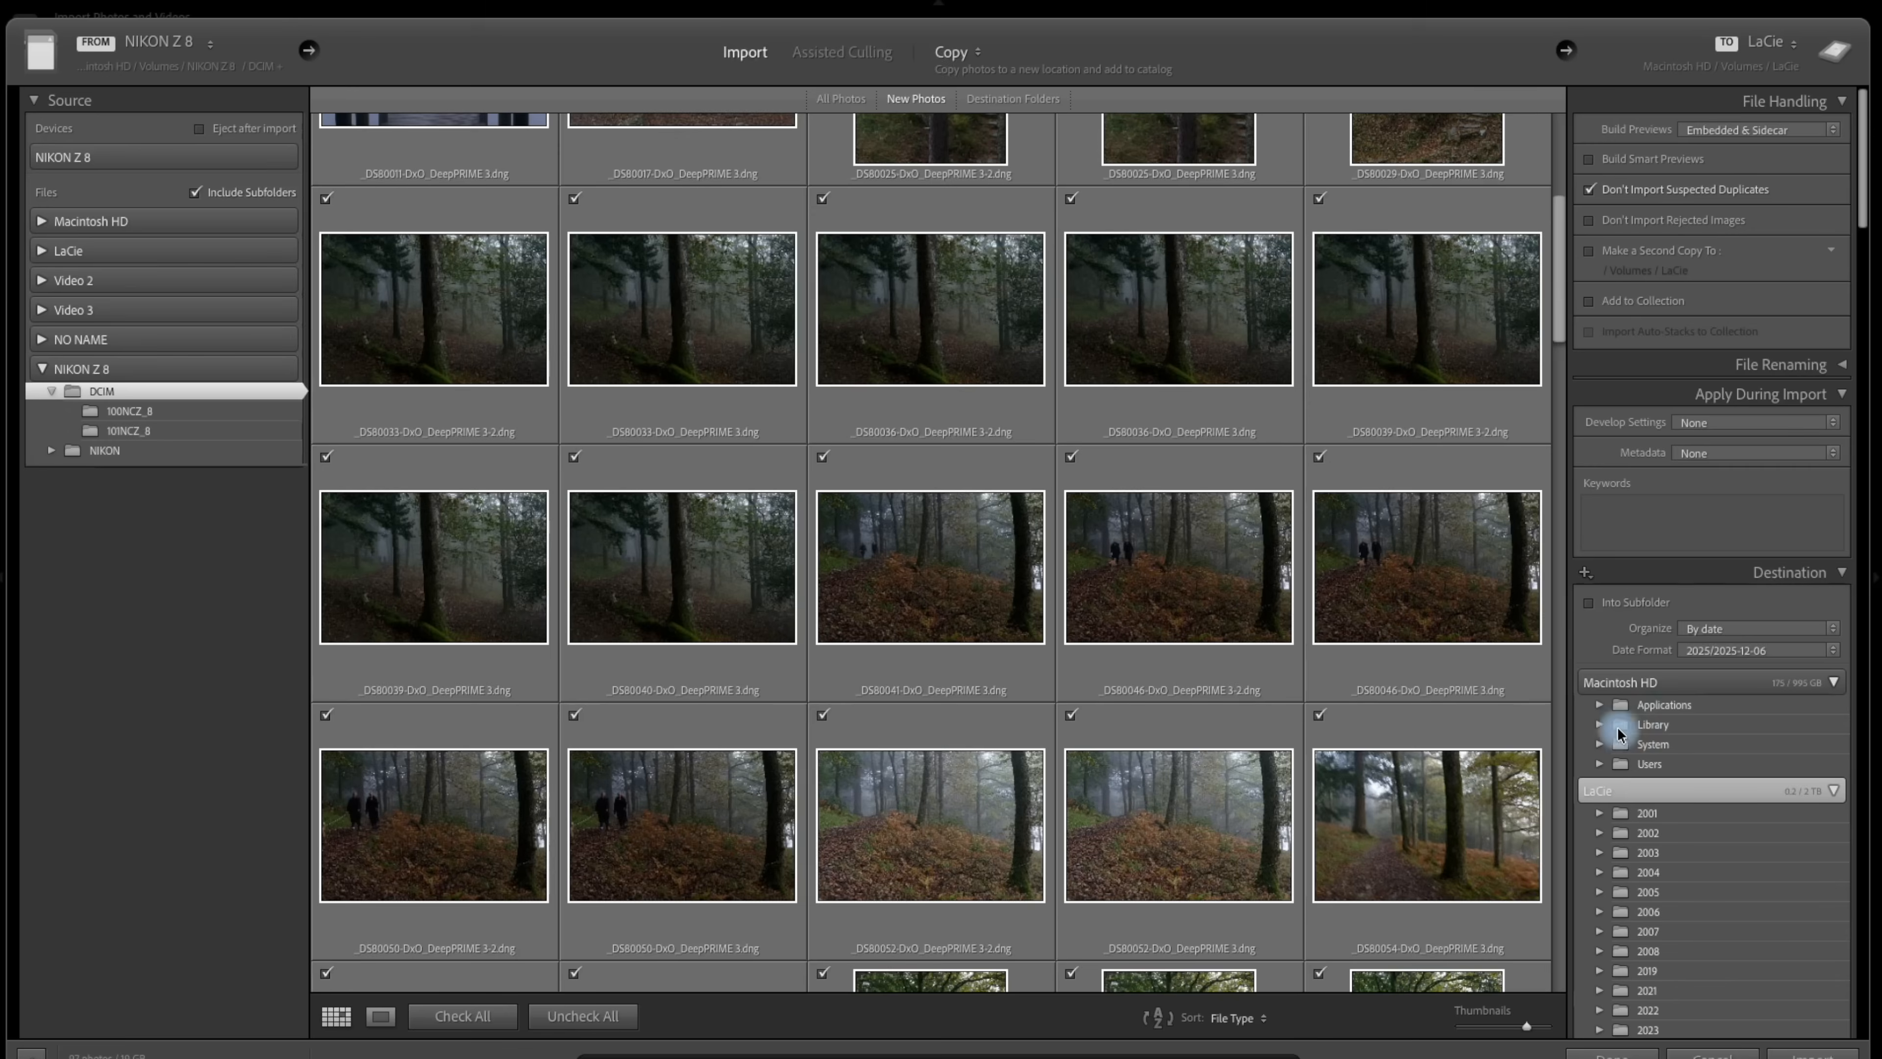
scroll(1687, 877, down, 20)
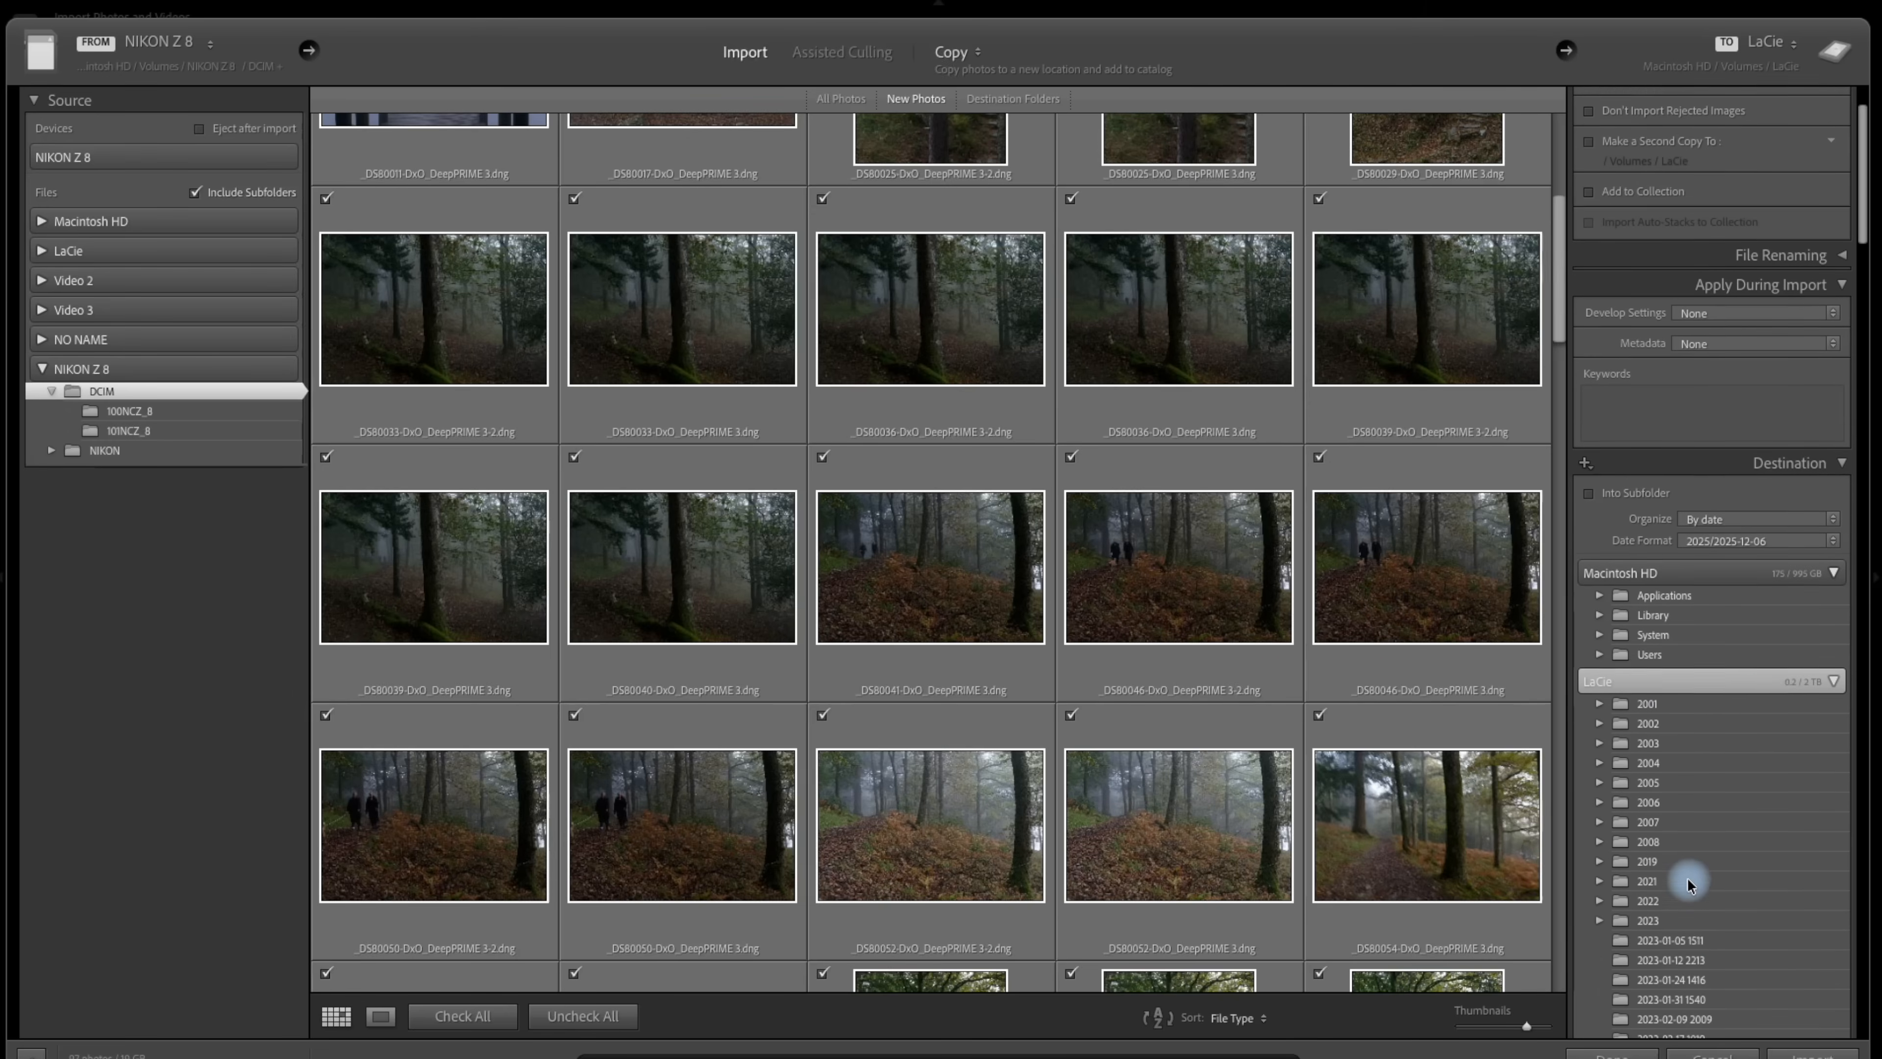
scroll(1686, 877, down, 15)
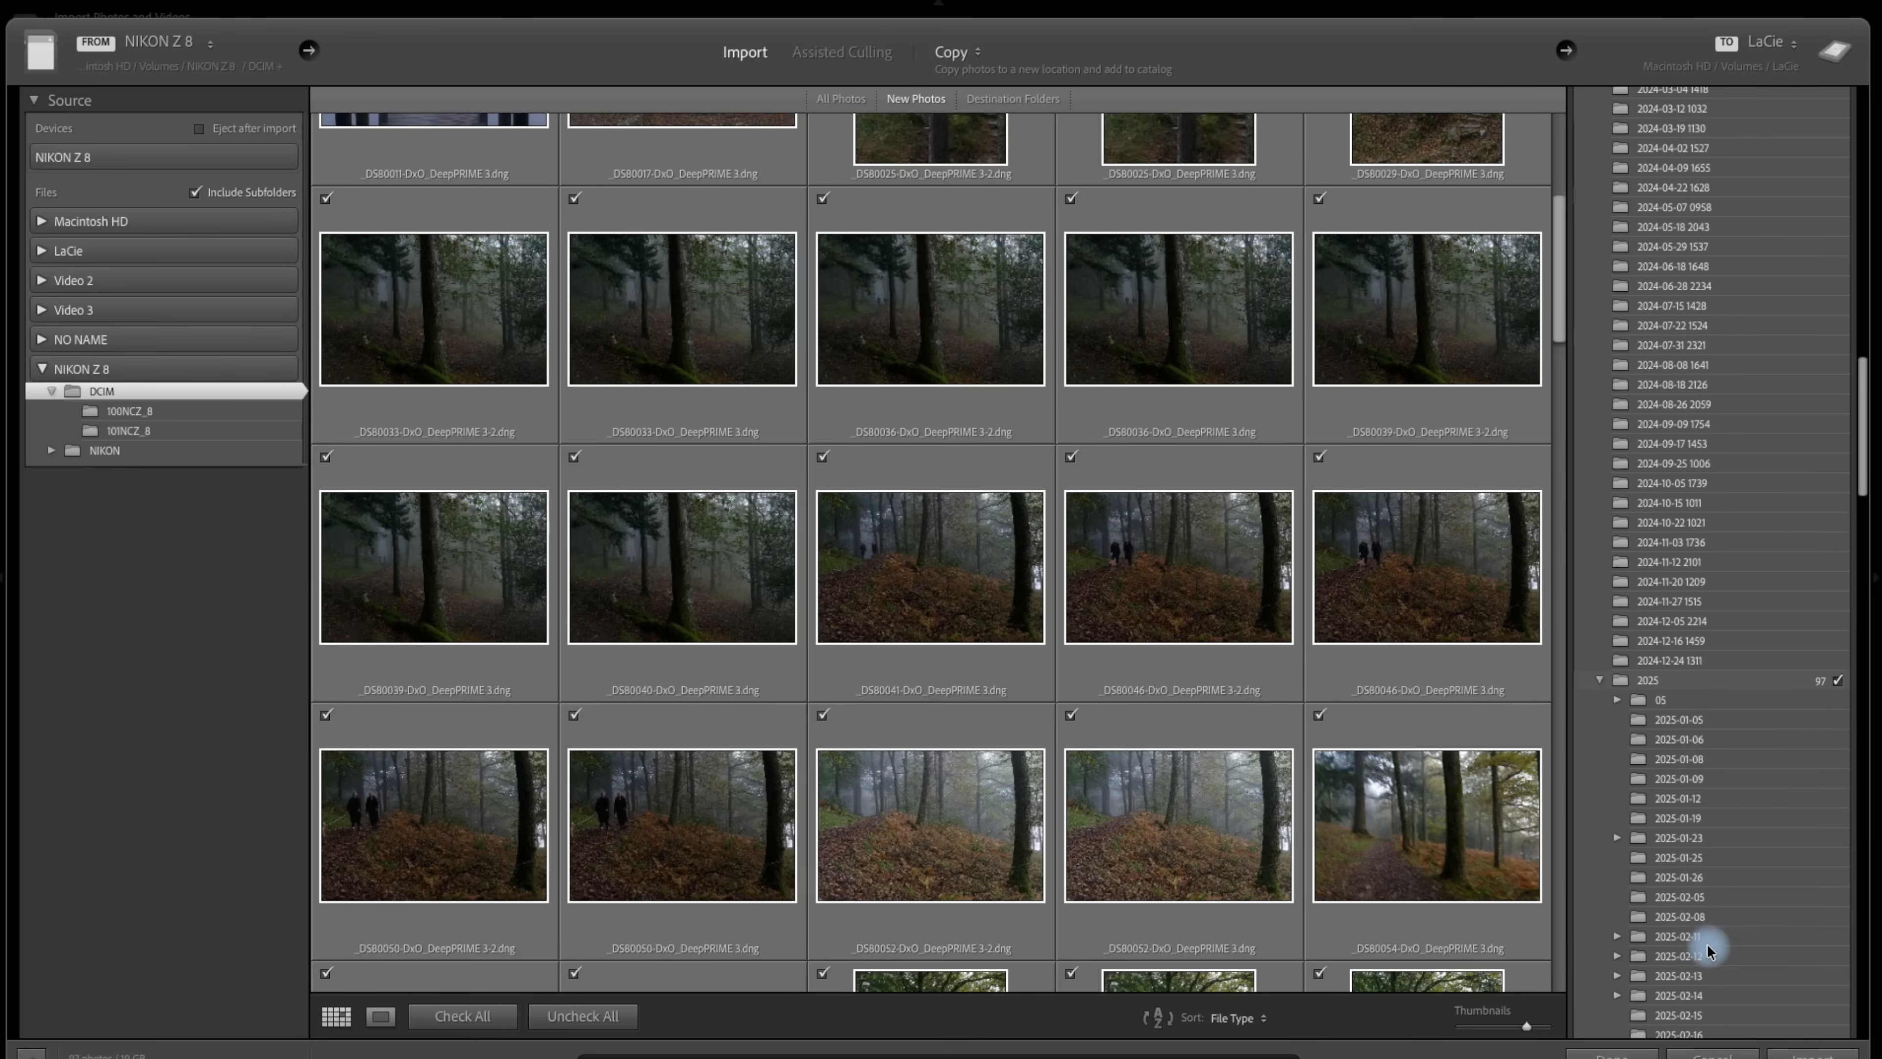
scroll(1708, 943, up, 5)
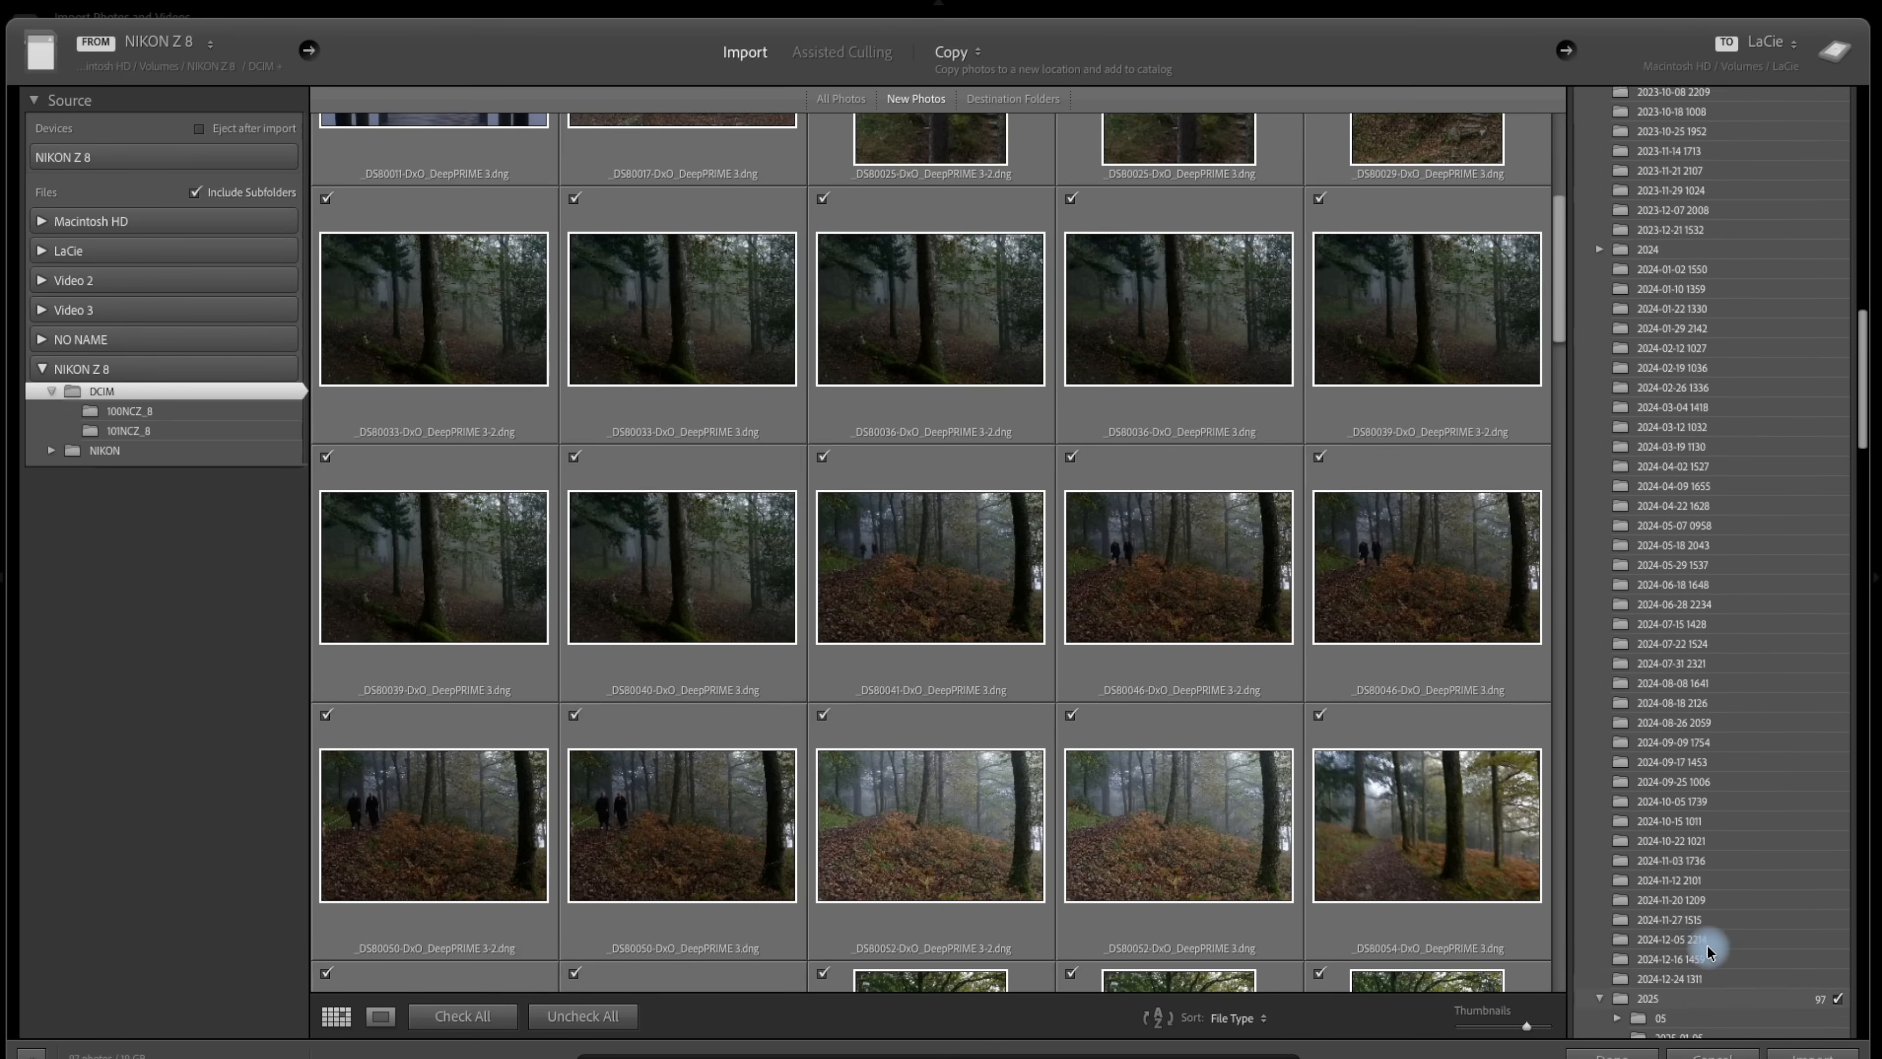
scroll(1707, 945, up, 20)
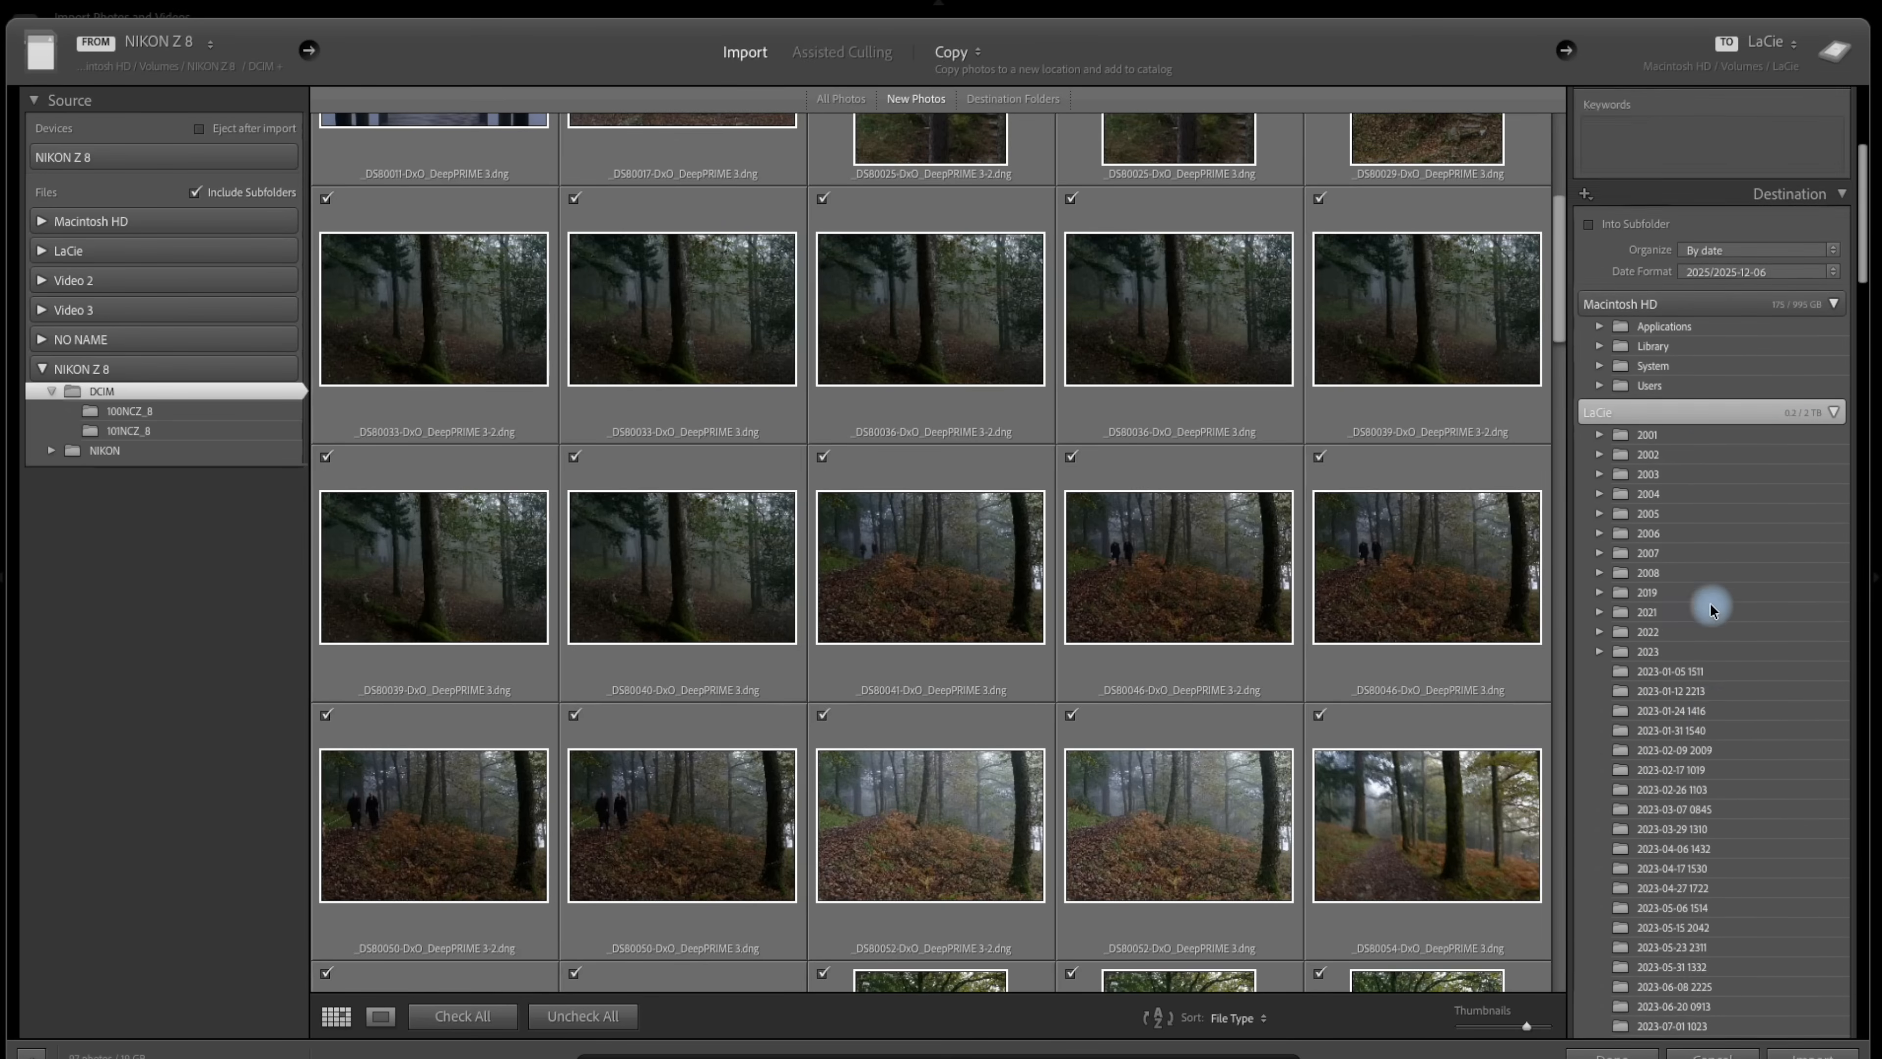
scroll(1711, 609, up, 10)
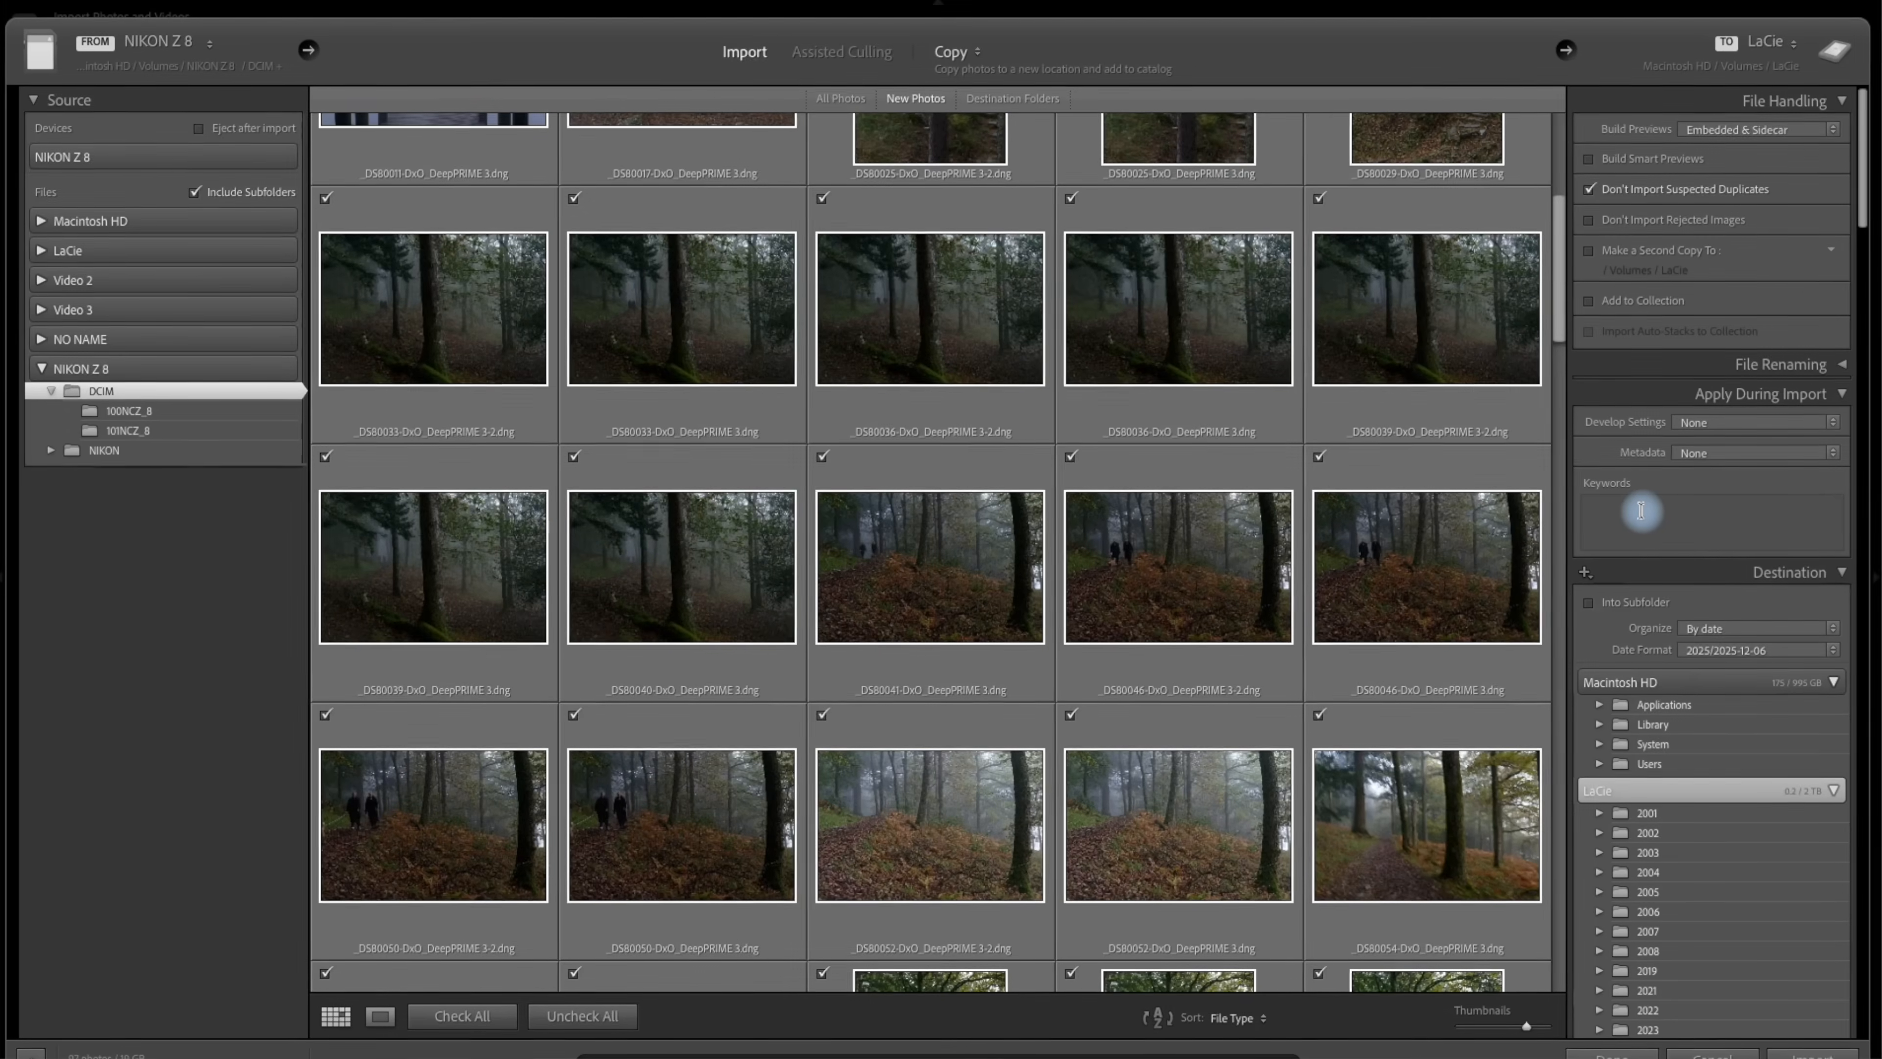
Enter the import keywords Manesty, lake district and woodland, accepting the suggested terms for the last two.
click(1642, 511)
text(Manesty)
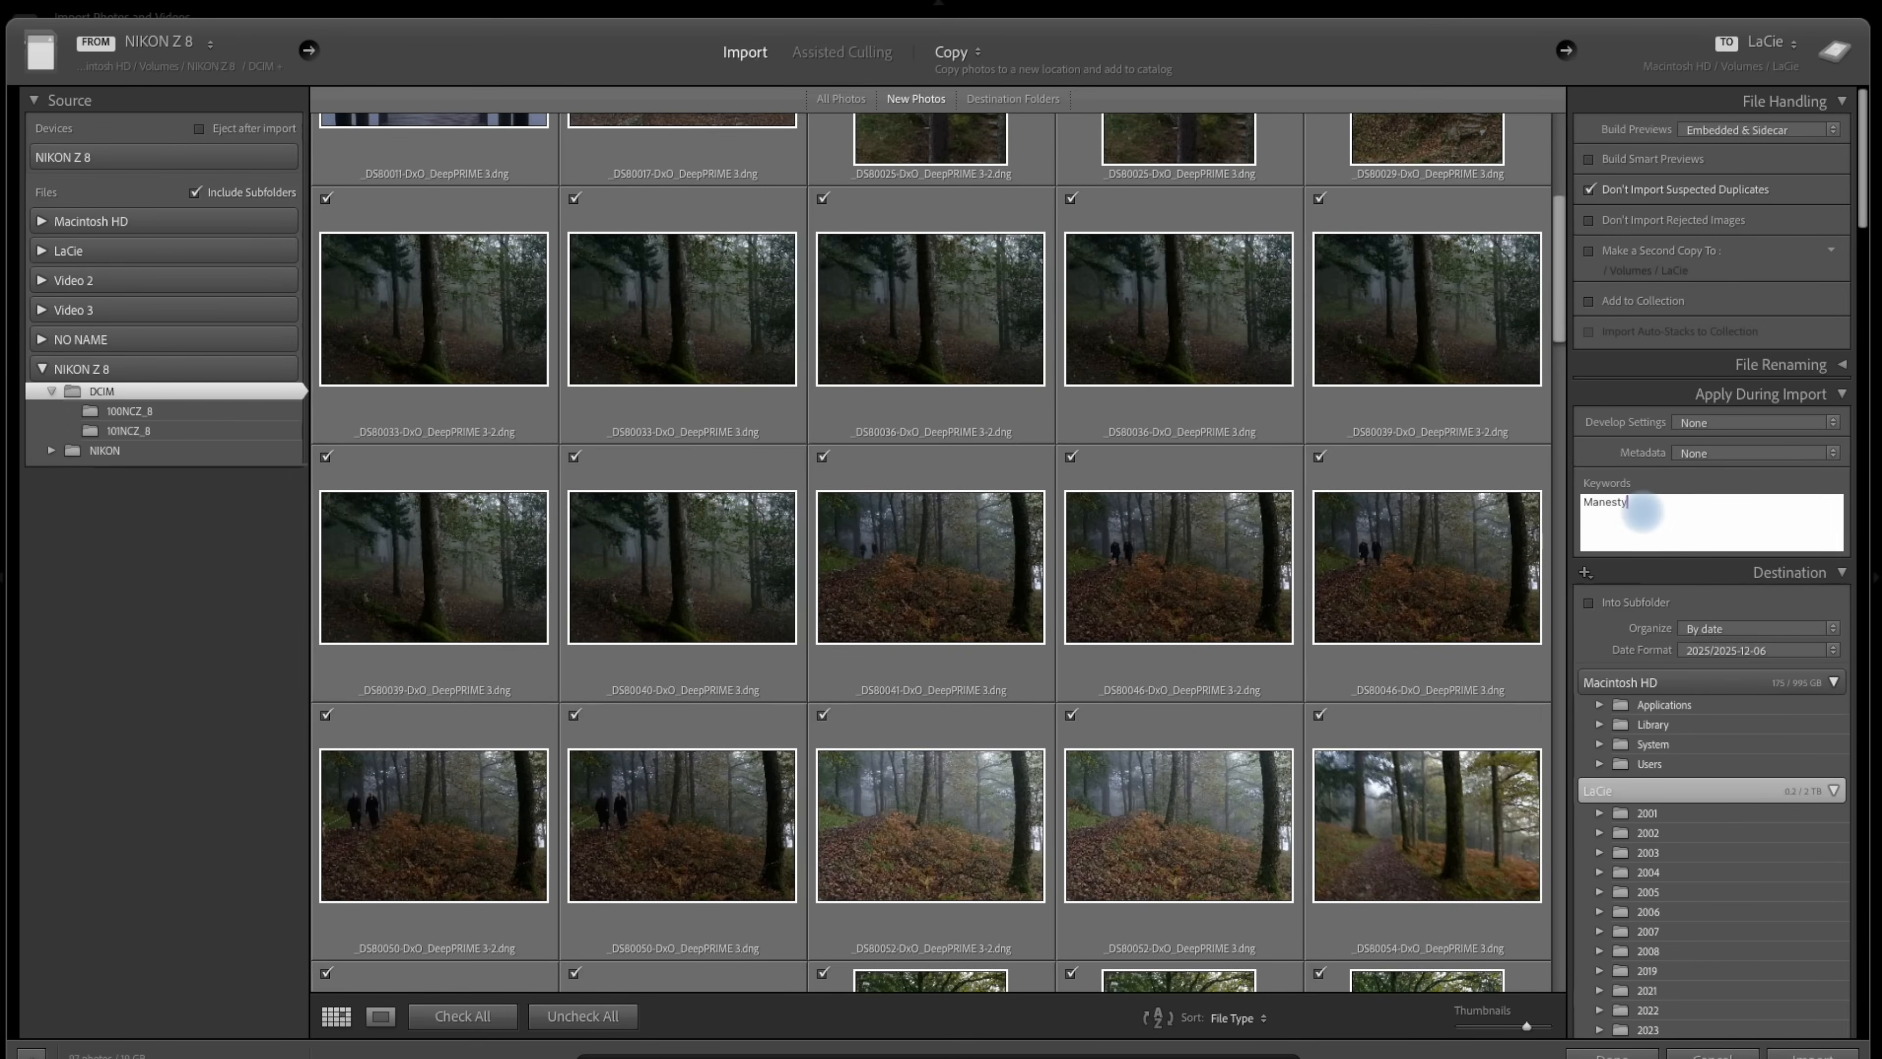
text(, )
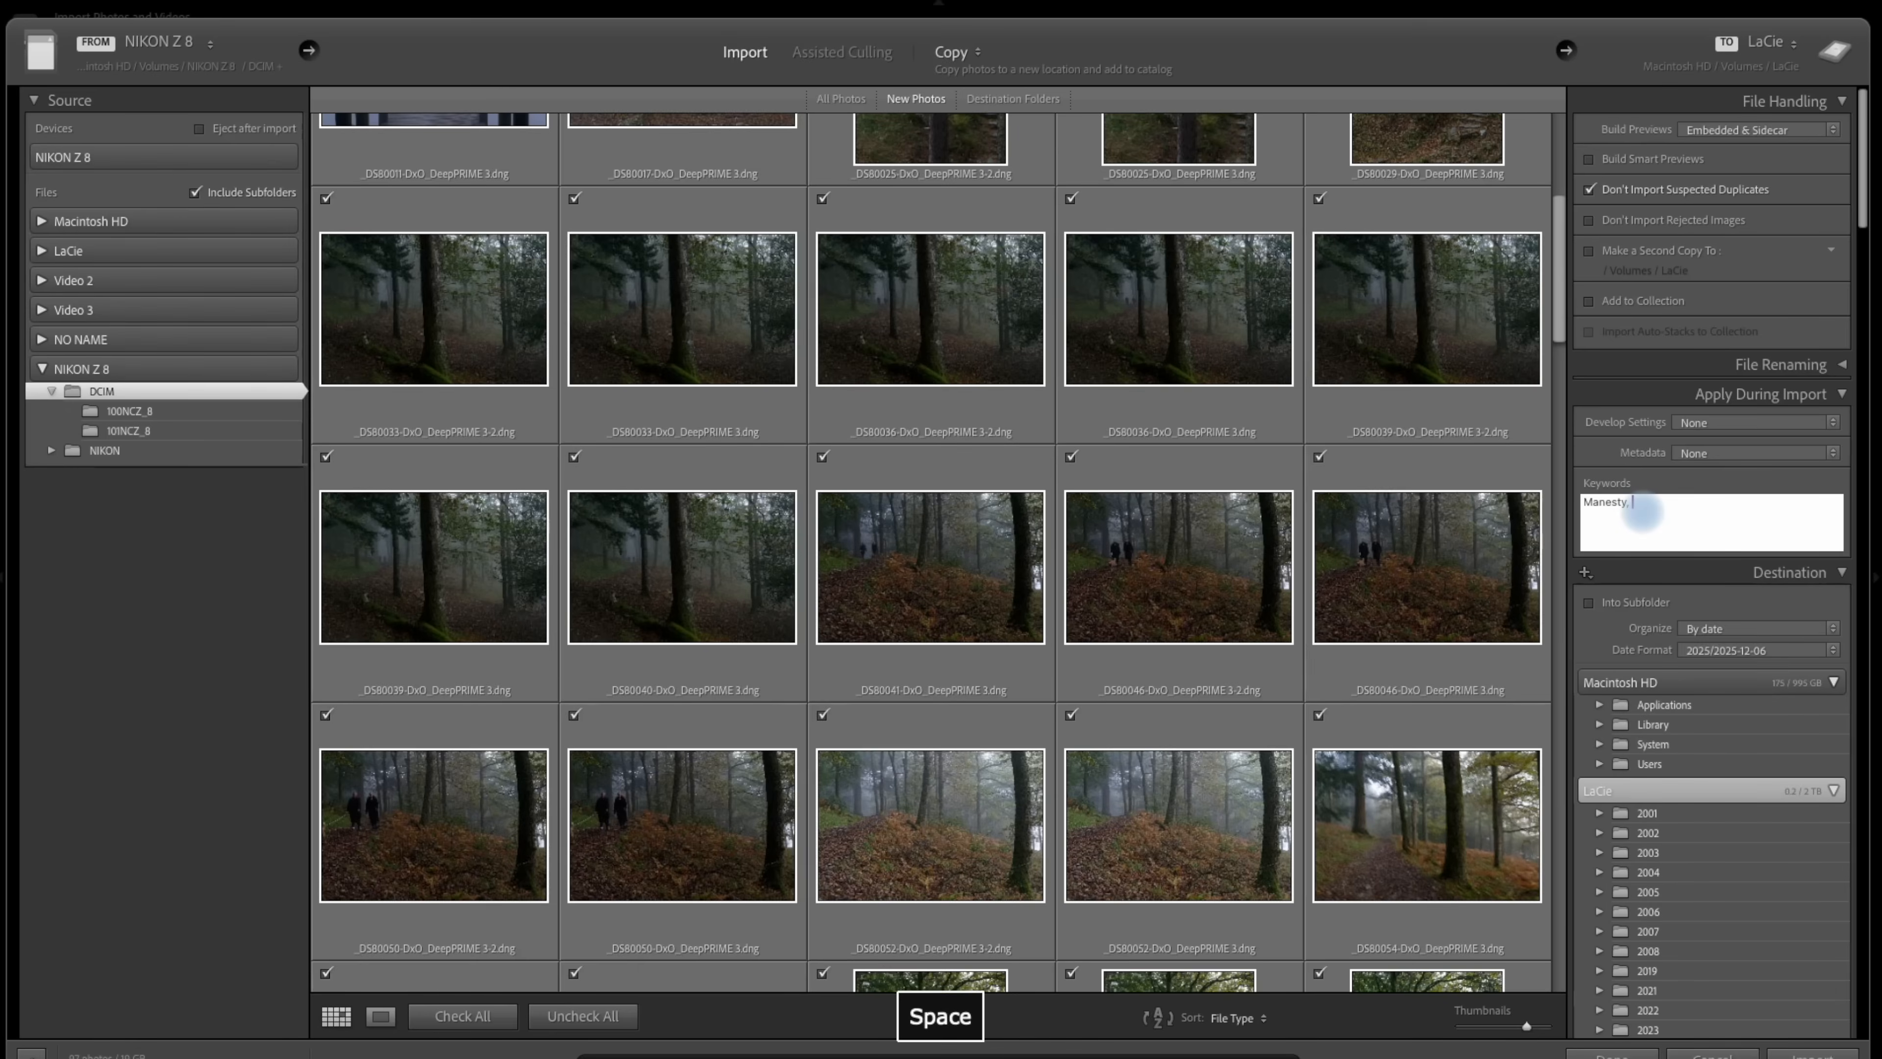
text(lake district)
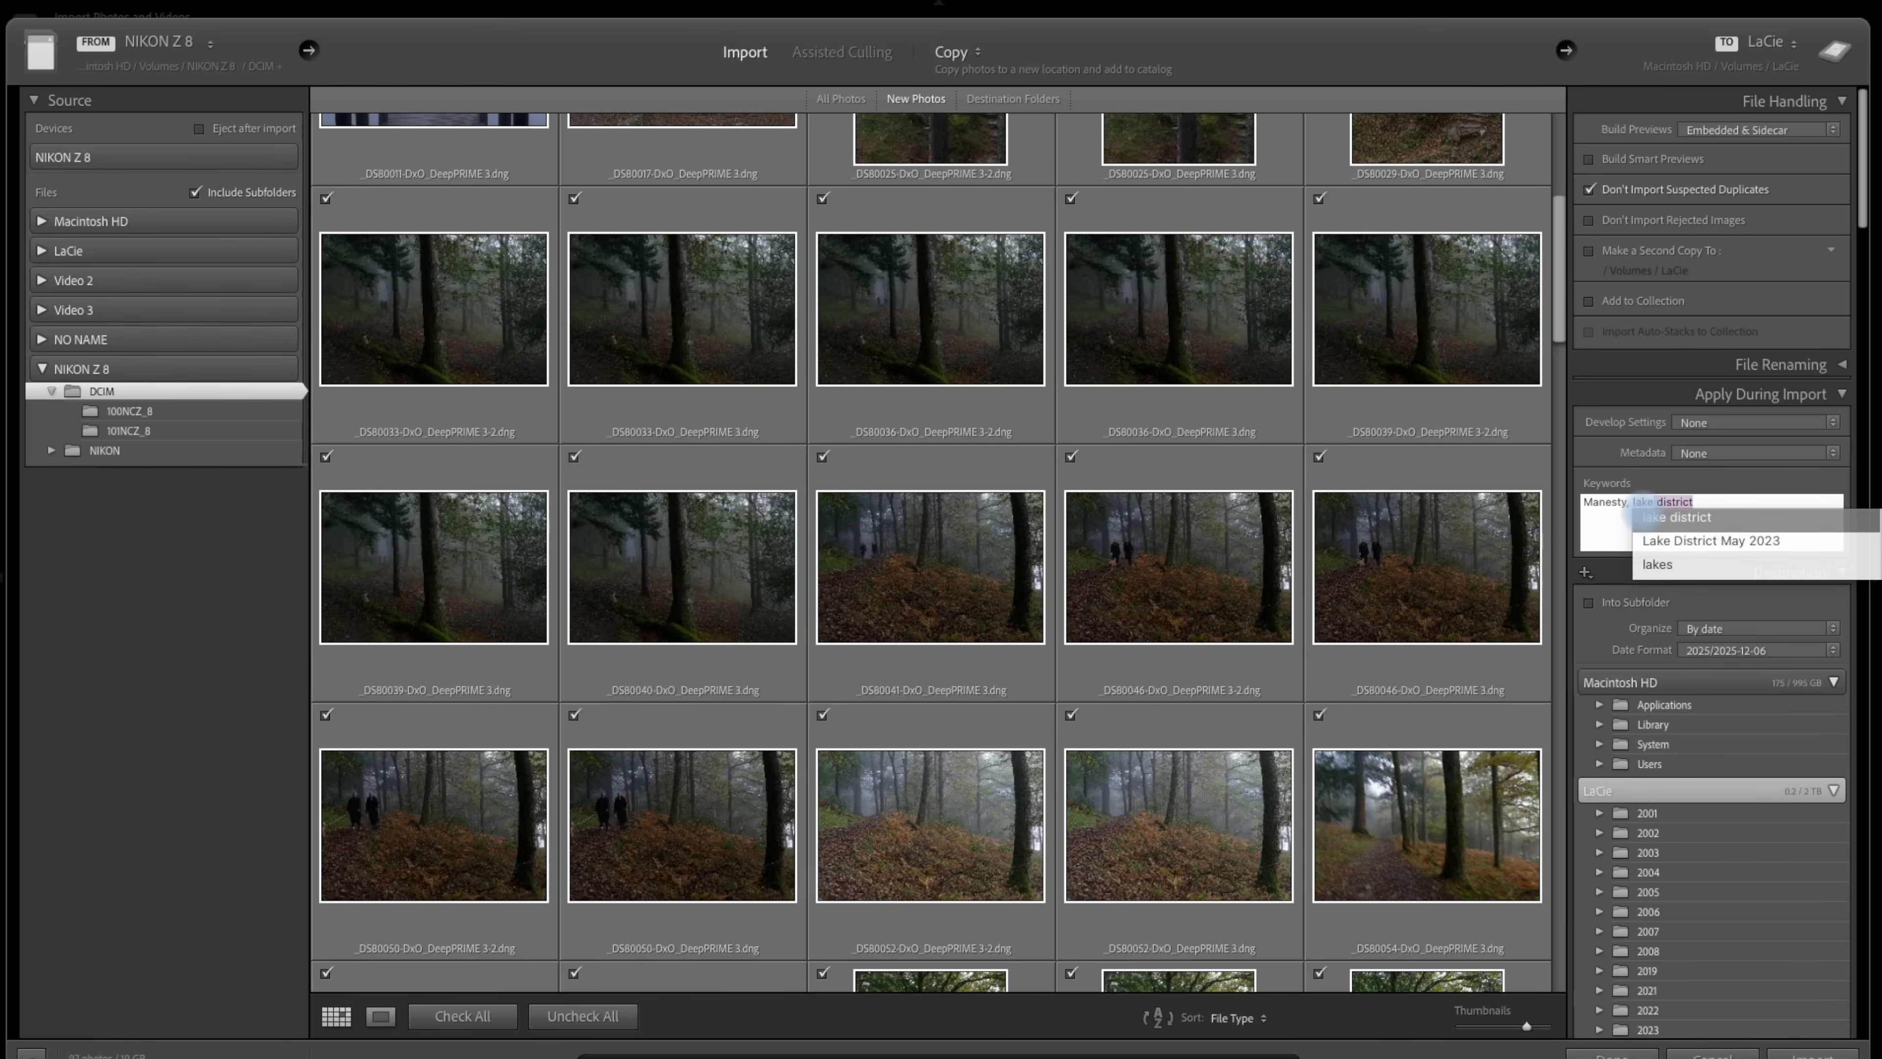
click(1678, 518)
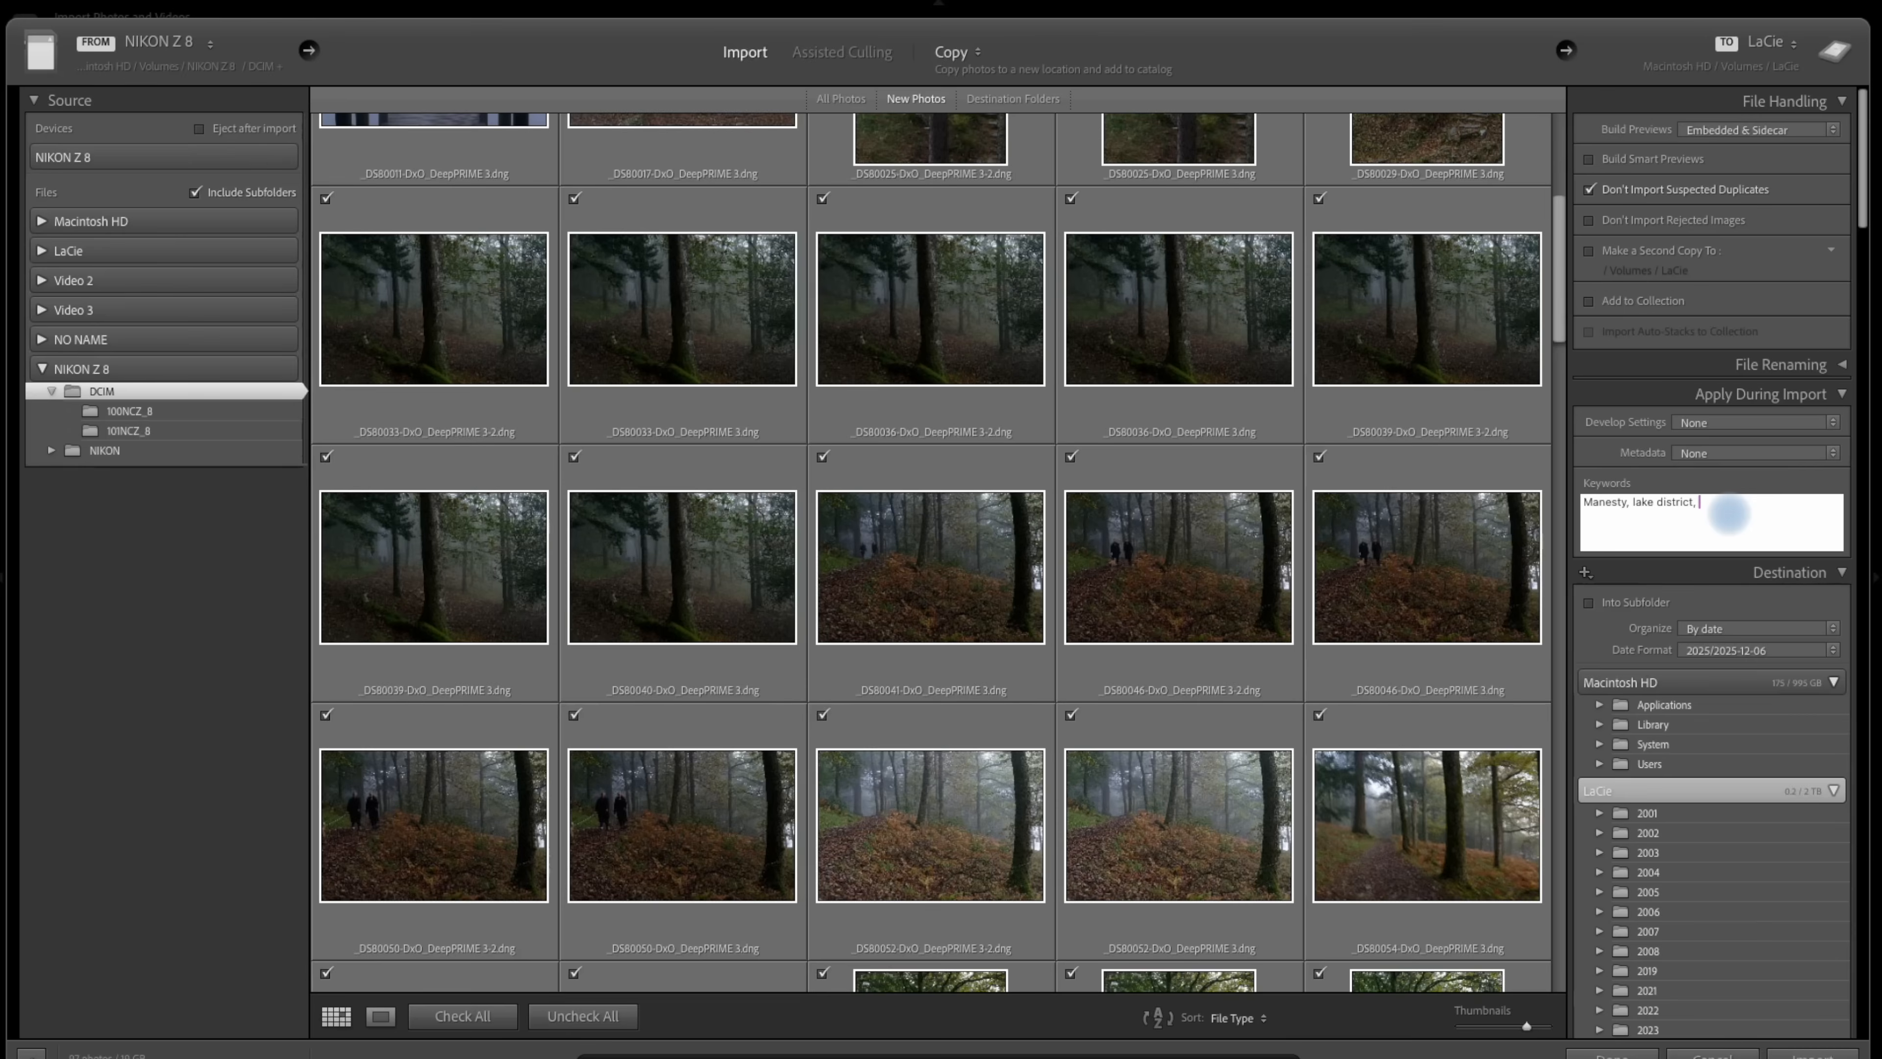
text(woodland)
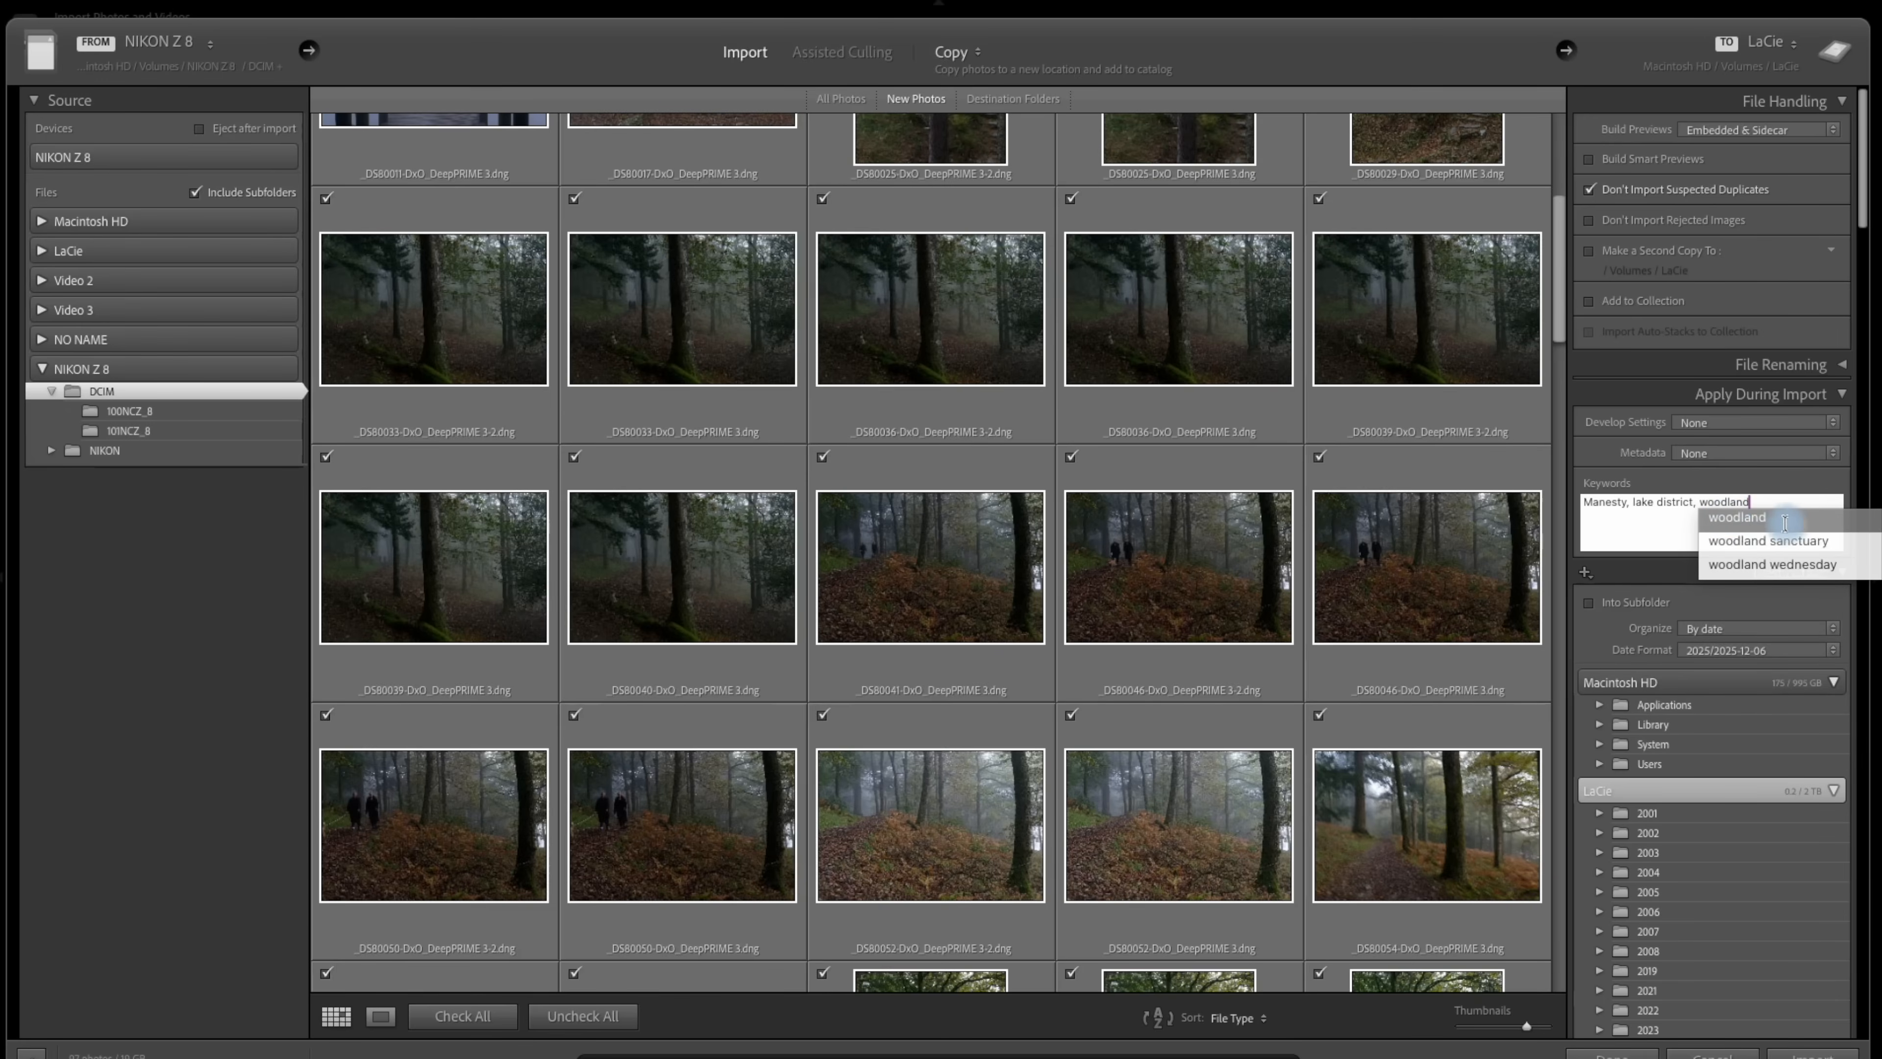
click(1773, 517)
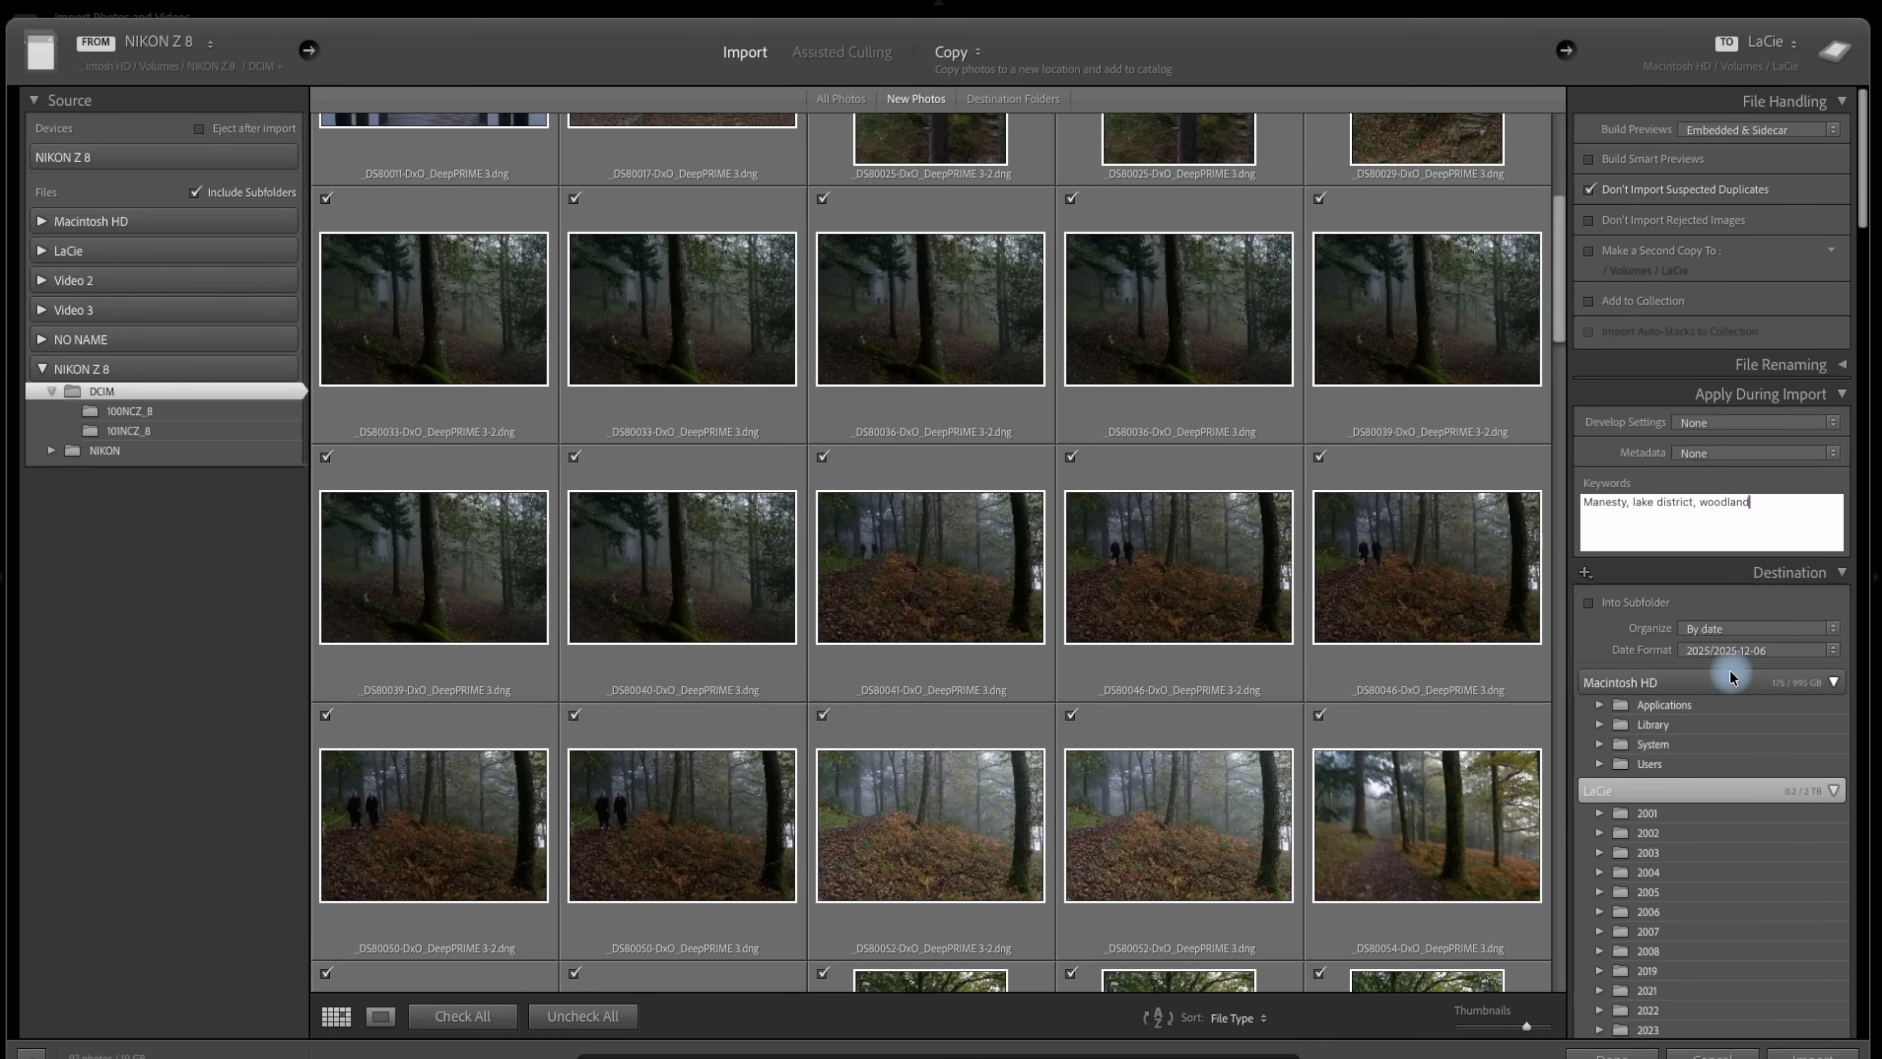
Close the import dialog without importing the photos.
scroll(1663, 845, down, 5)
scroll(1663, 845, down, 8)
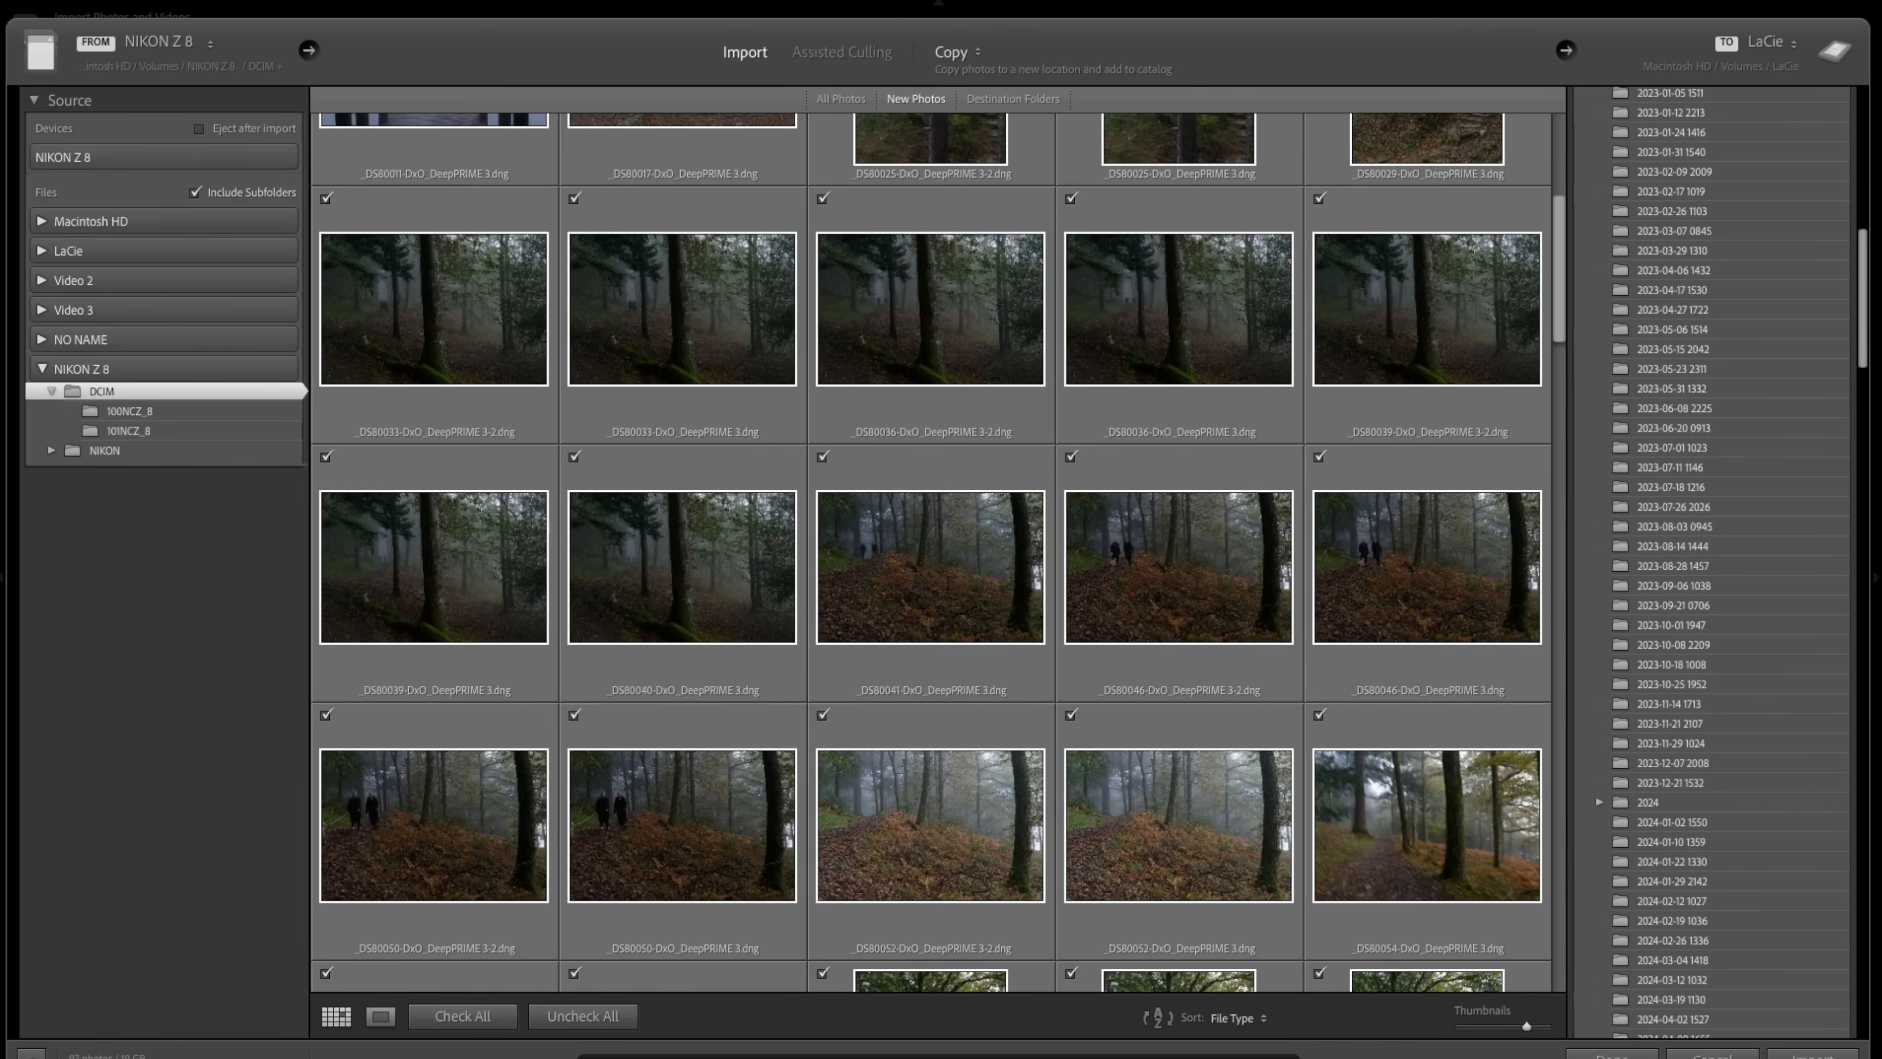
click(1715, 1056)
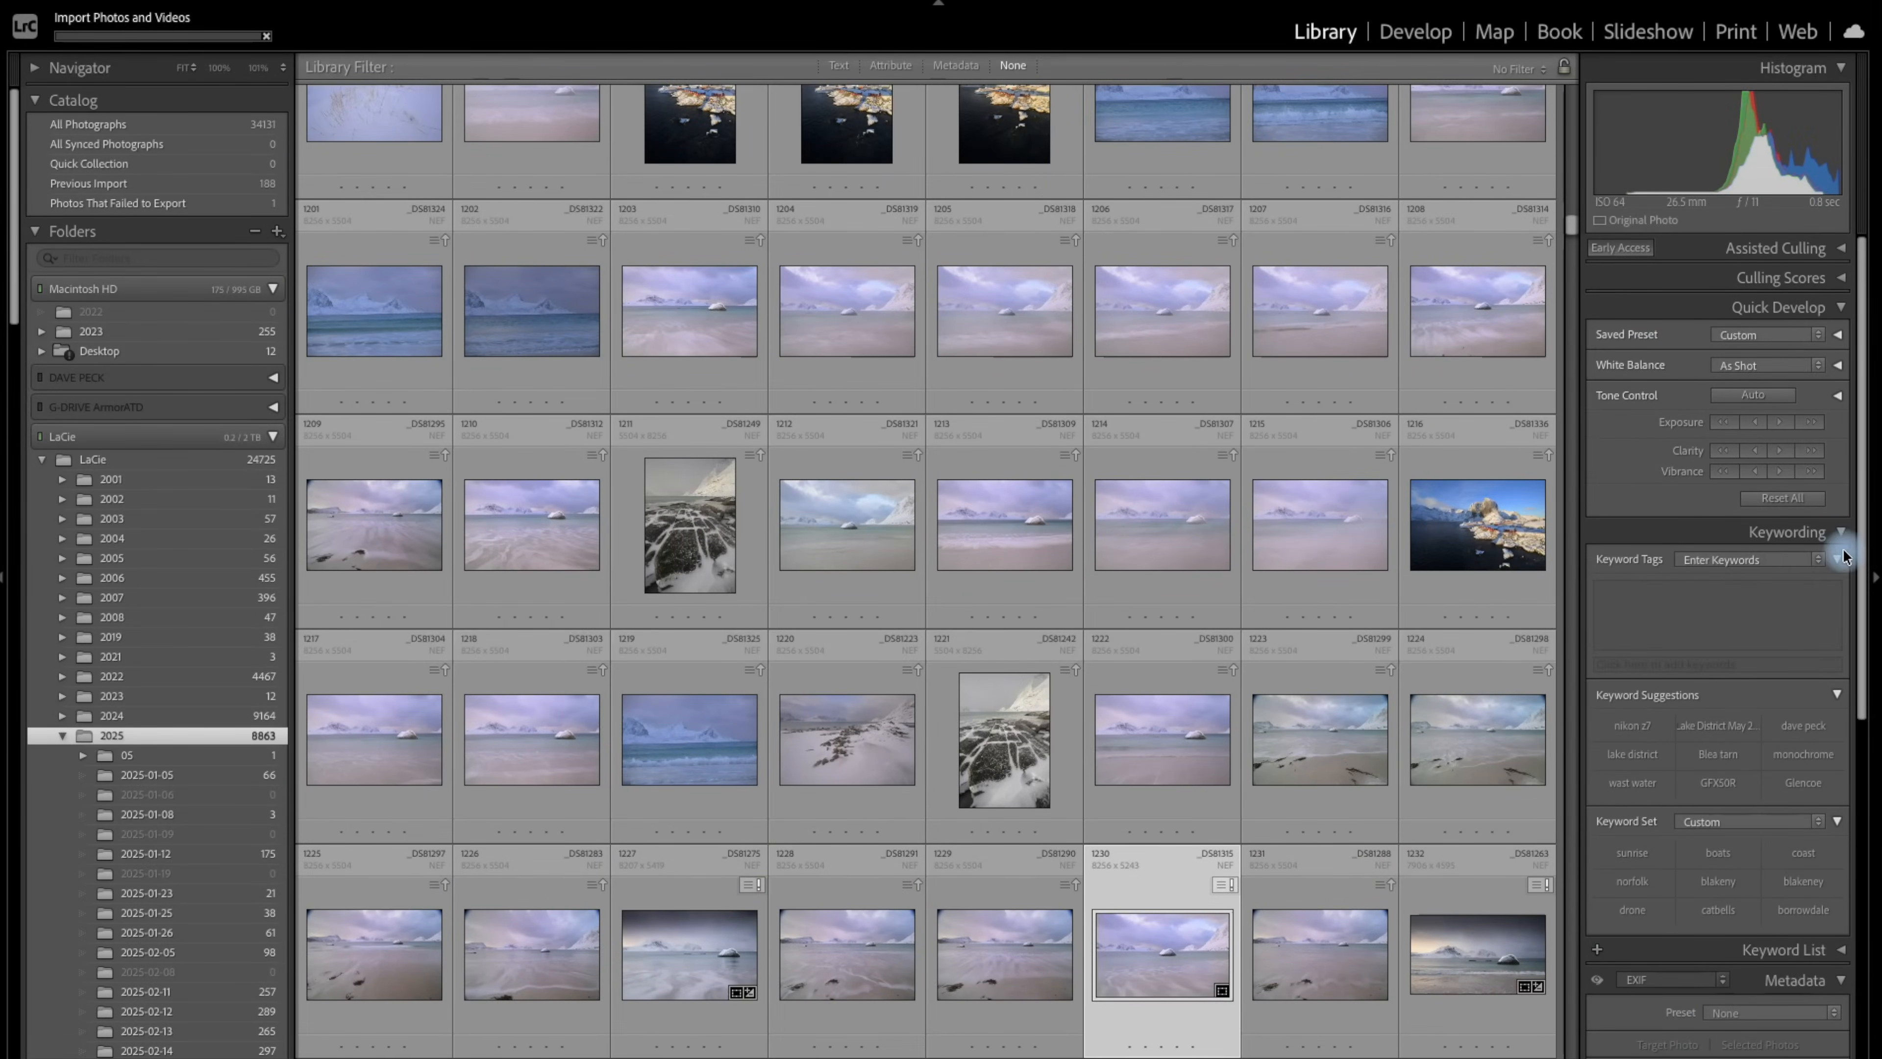
Hide both side panels so the thumbnail grid fills the Library workspace.
click(1875, 582)
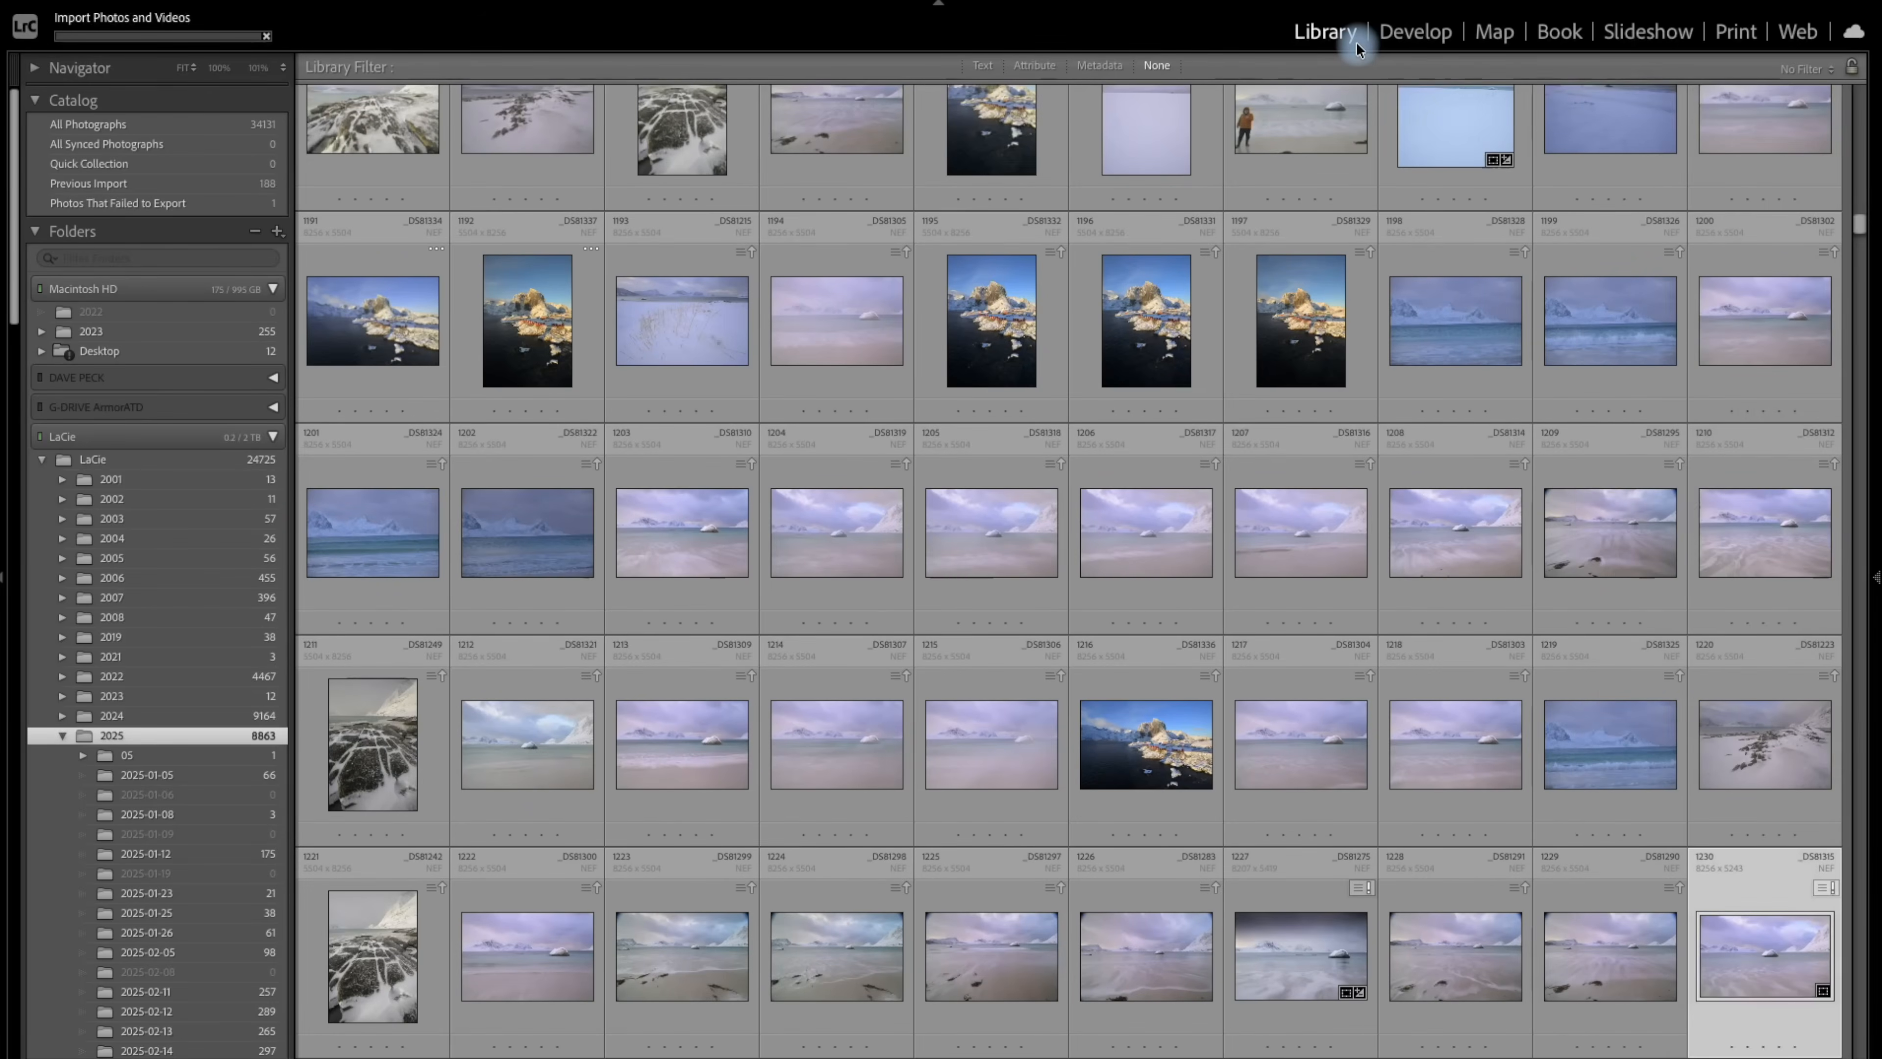
scroll(853, 387, up, 10)
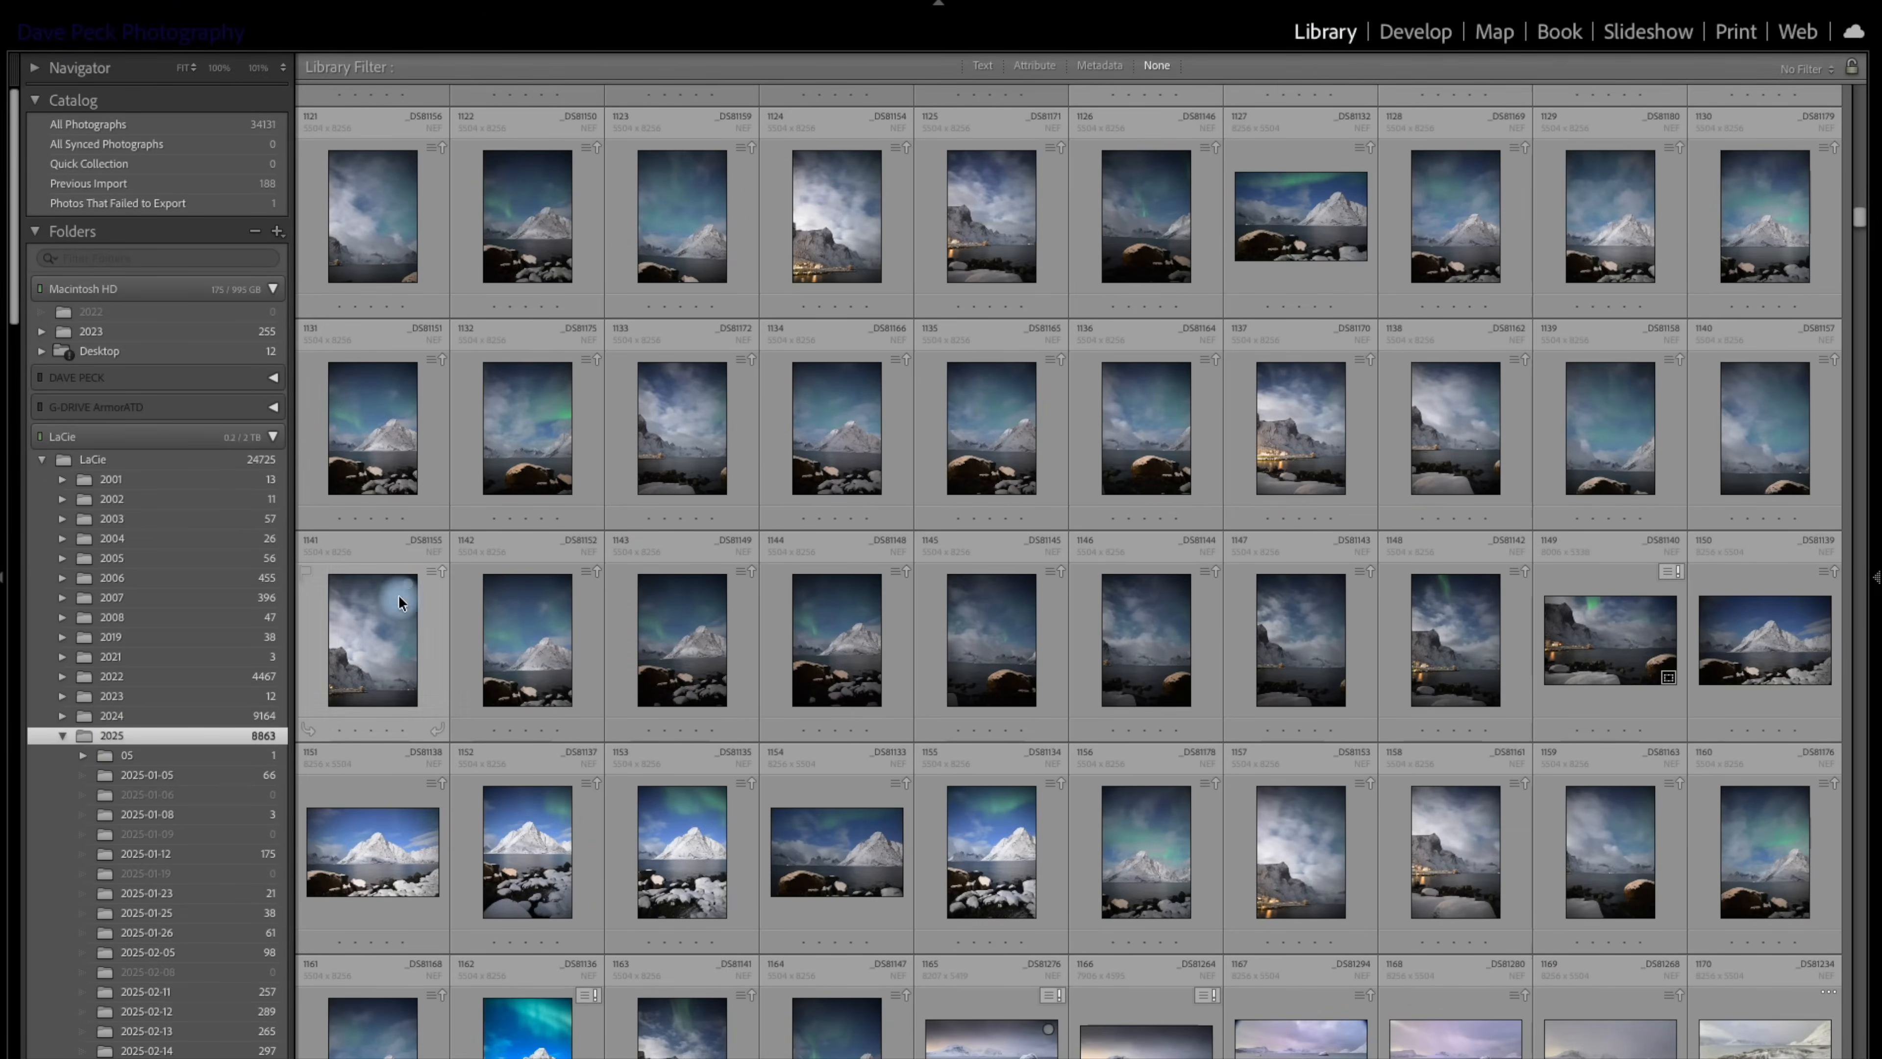
click(5, 586)
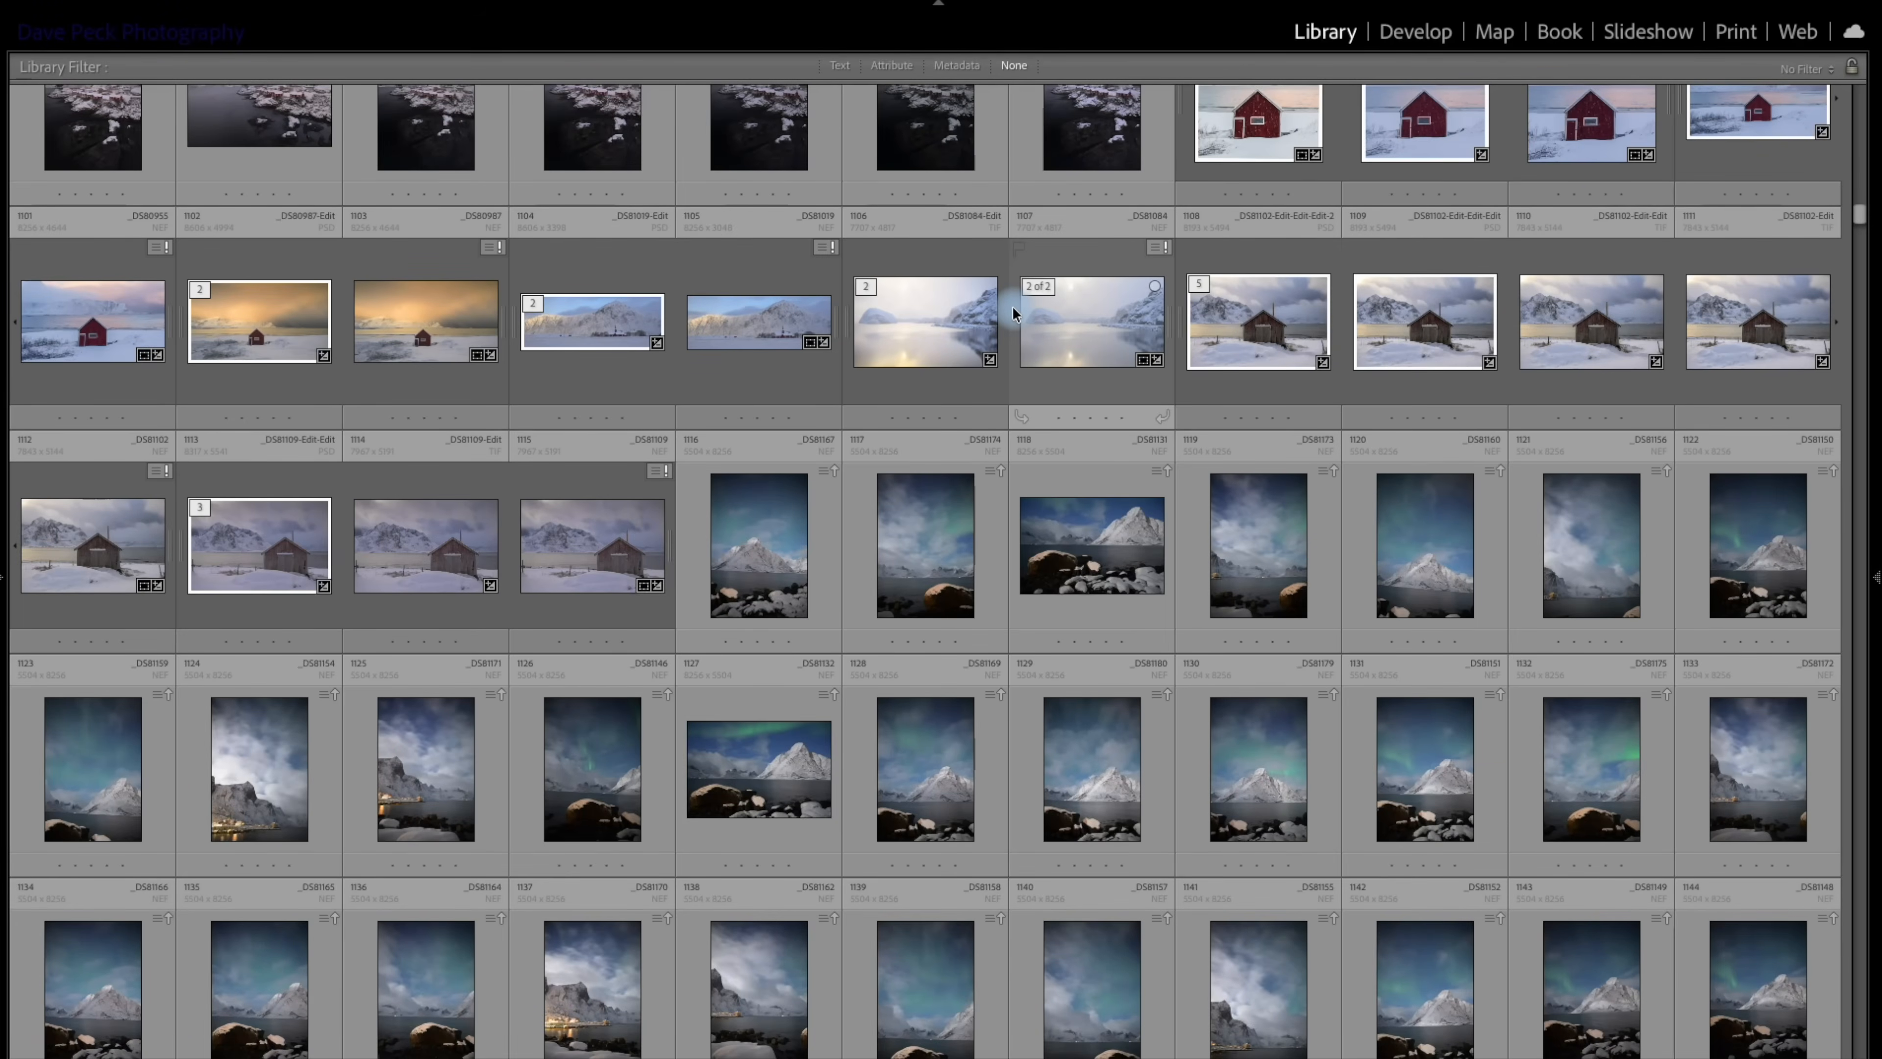
Check the view options for the filter bar's visibility and show the bar's Text search filter.
click(460, 0)
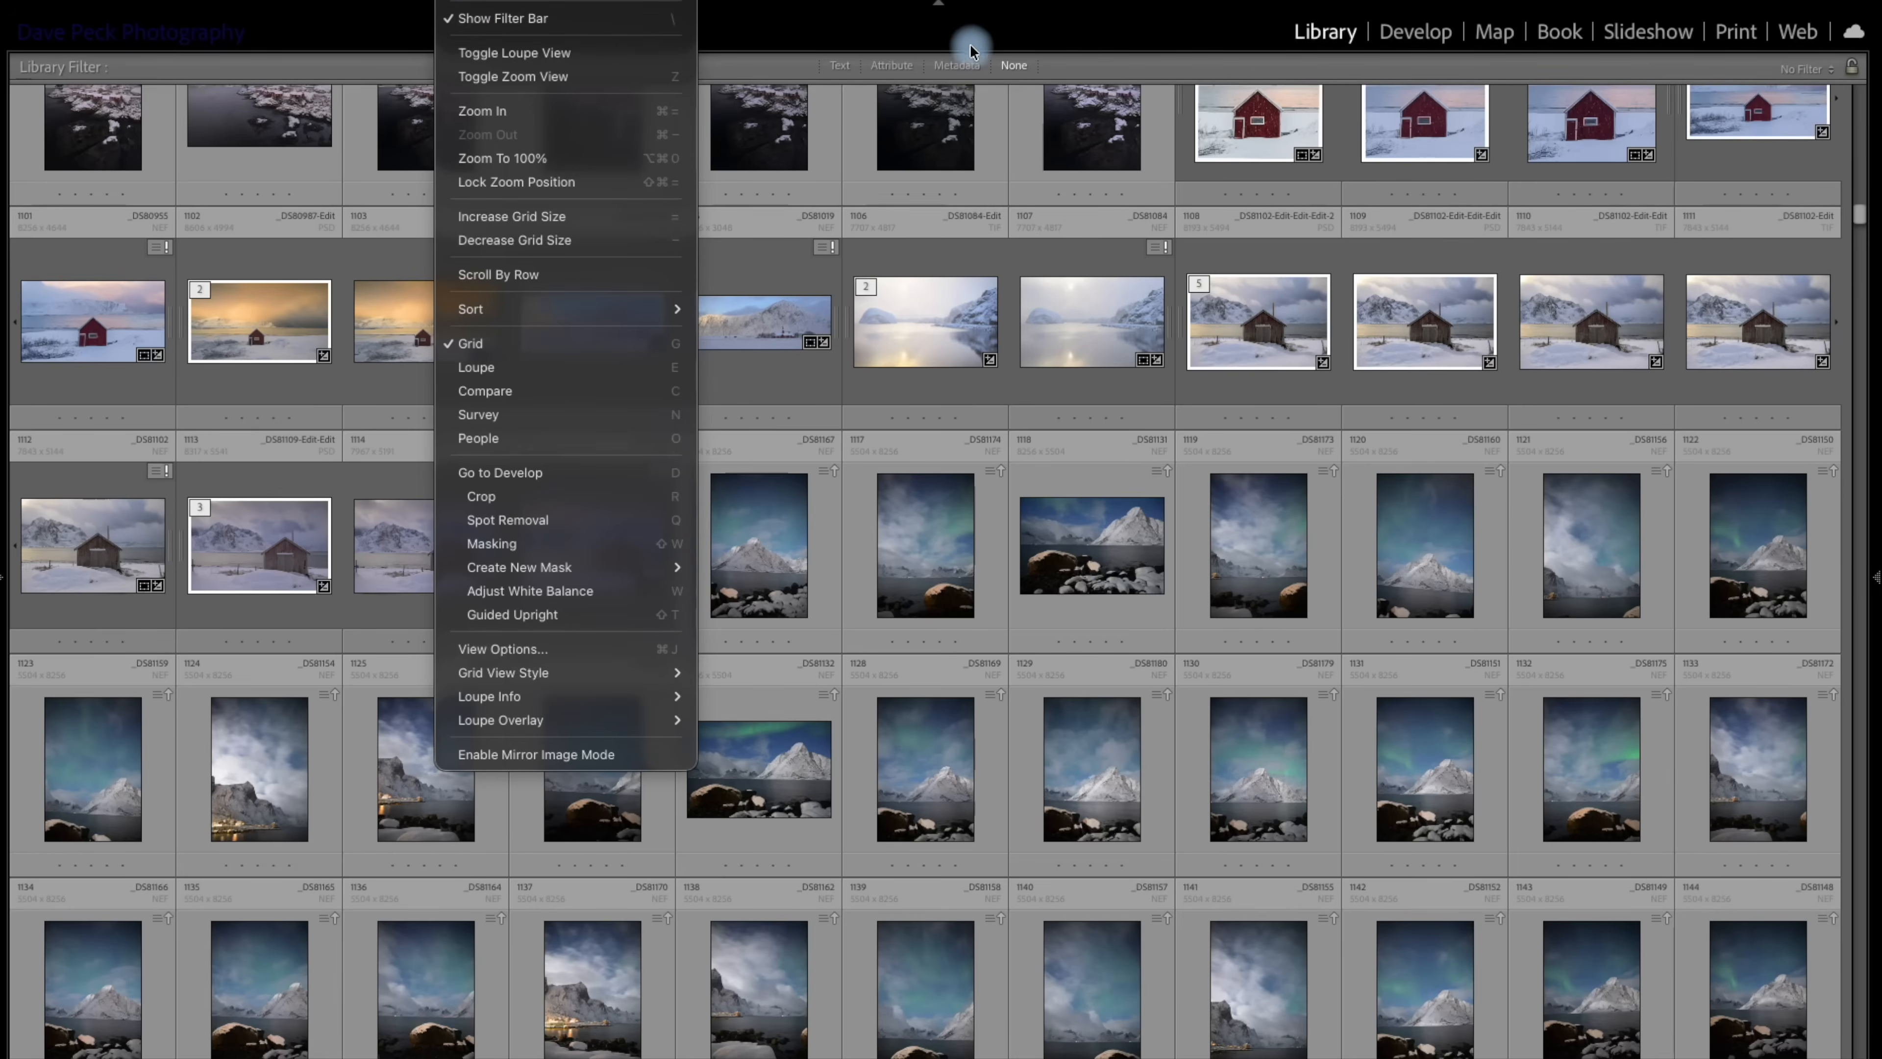
click(987, 32)
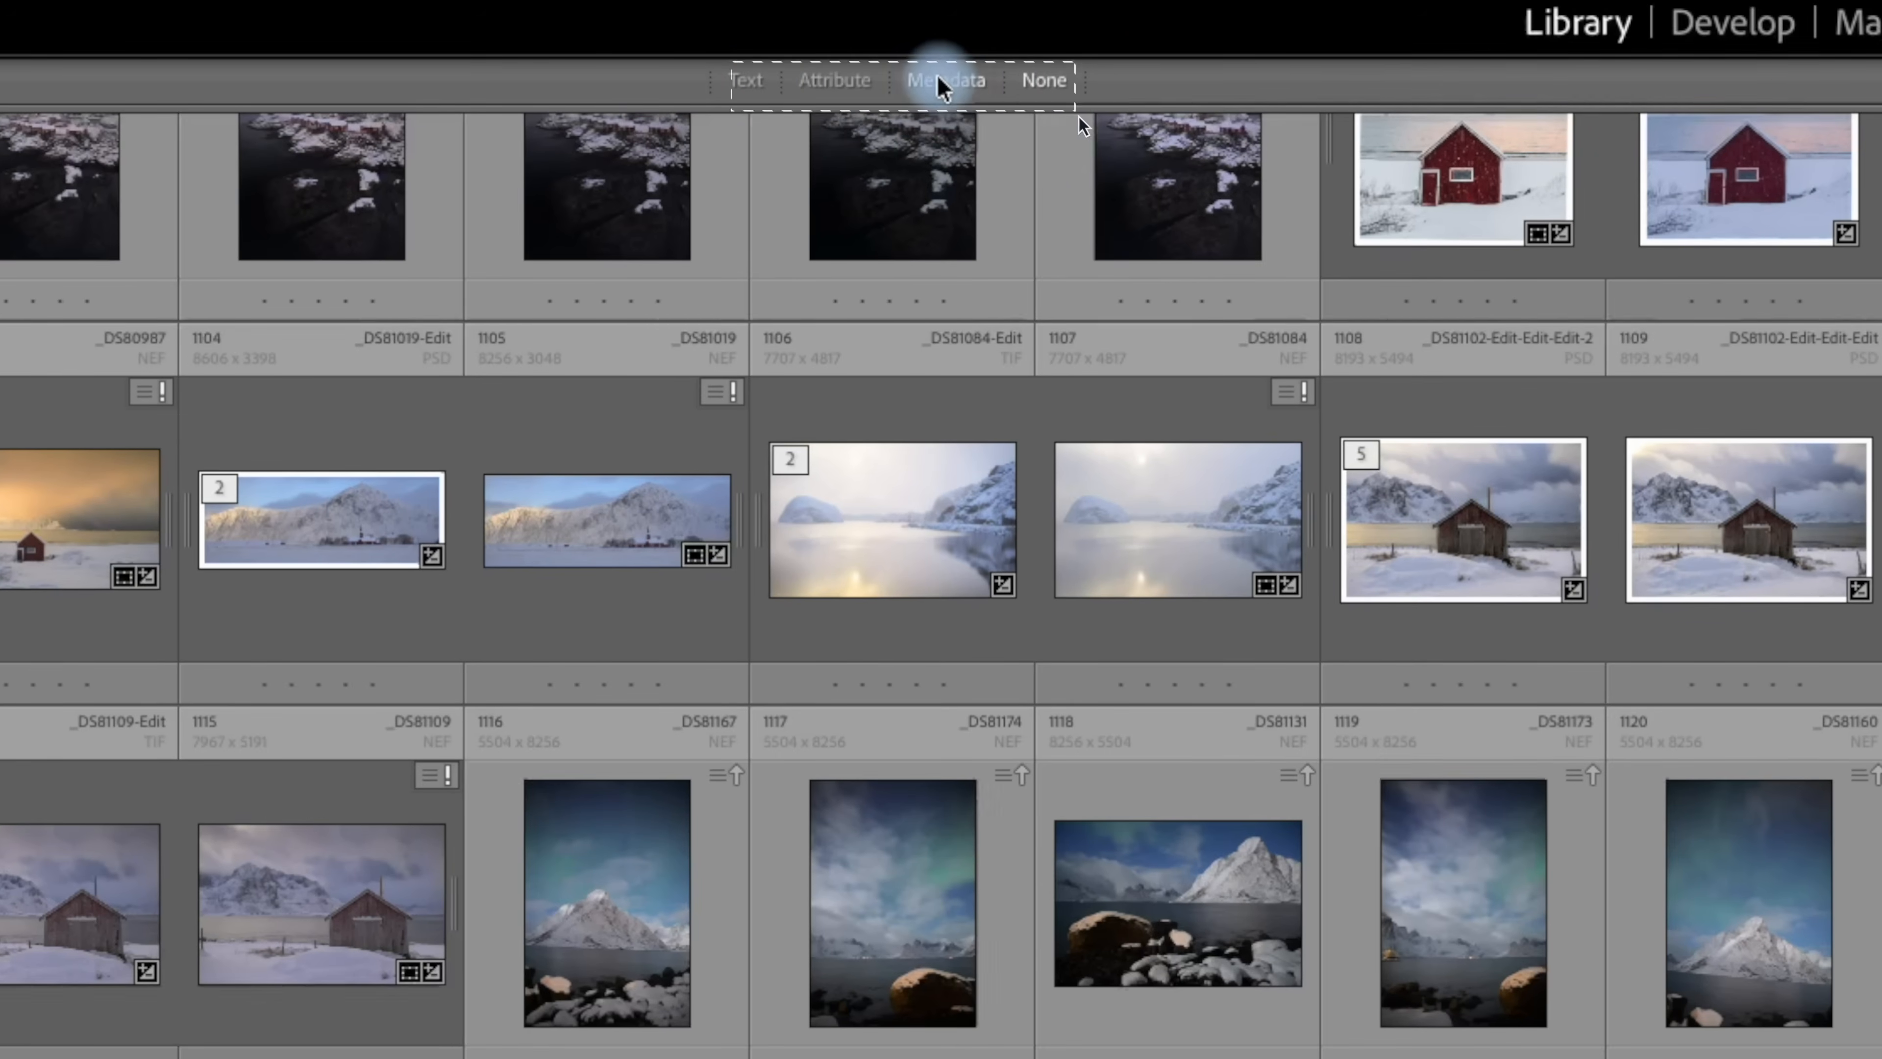
click(745, 80)
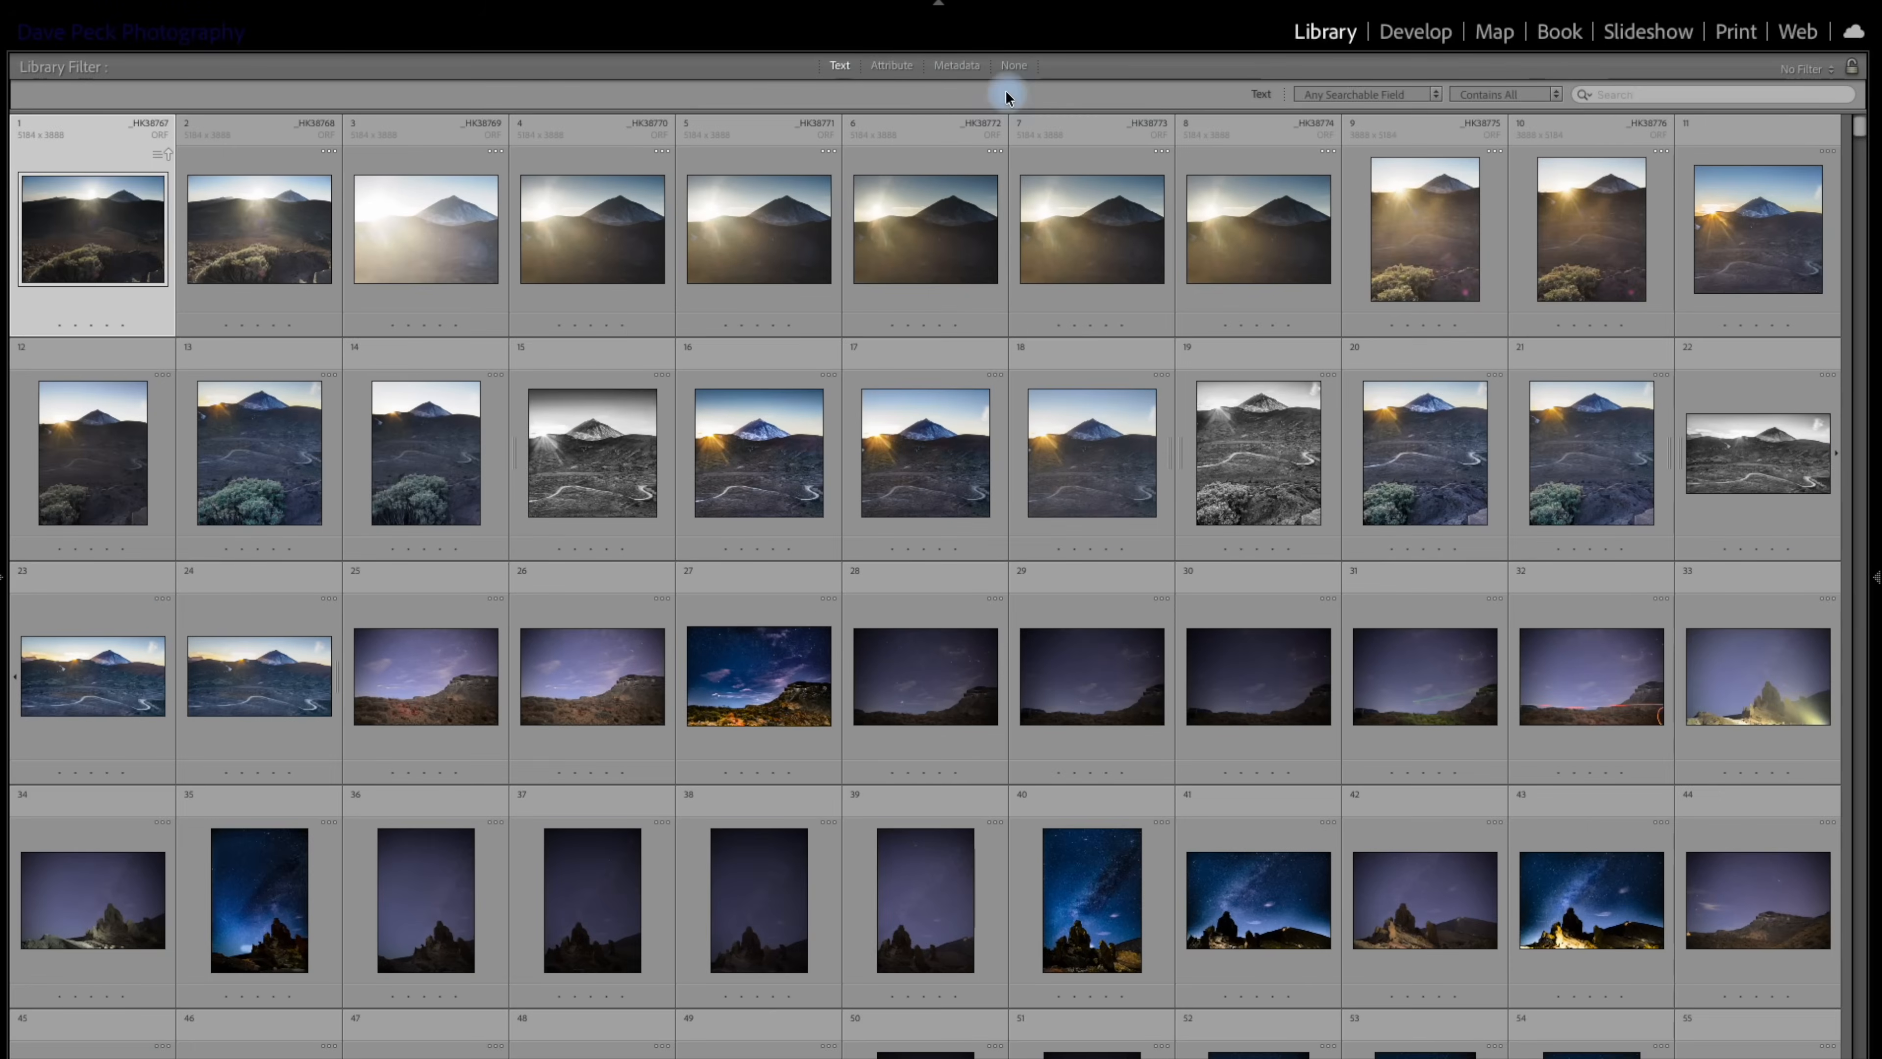
Examine the Text filter's searchable-field and matching-rule options.
click(1612, 92)
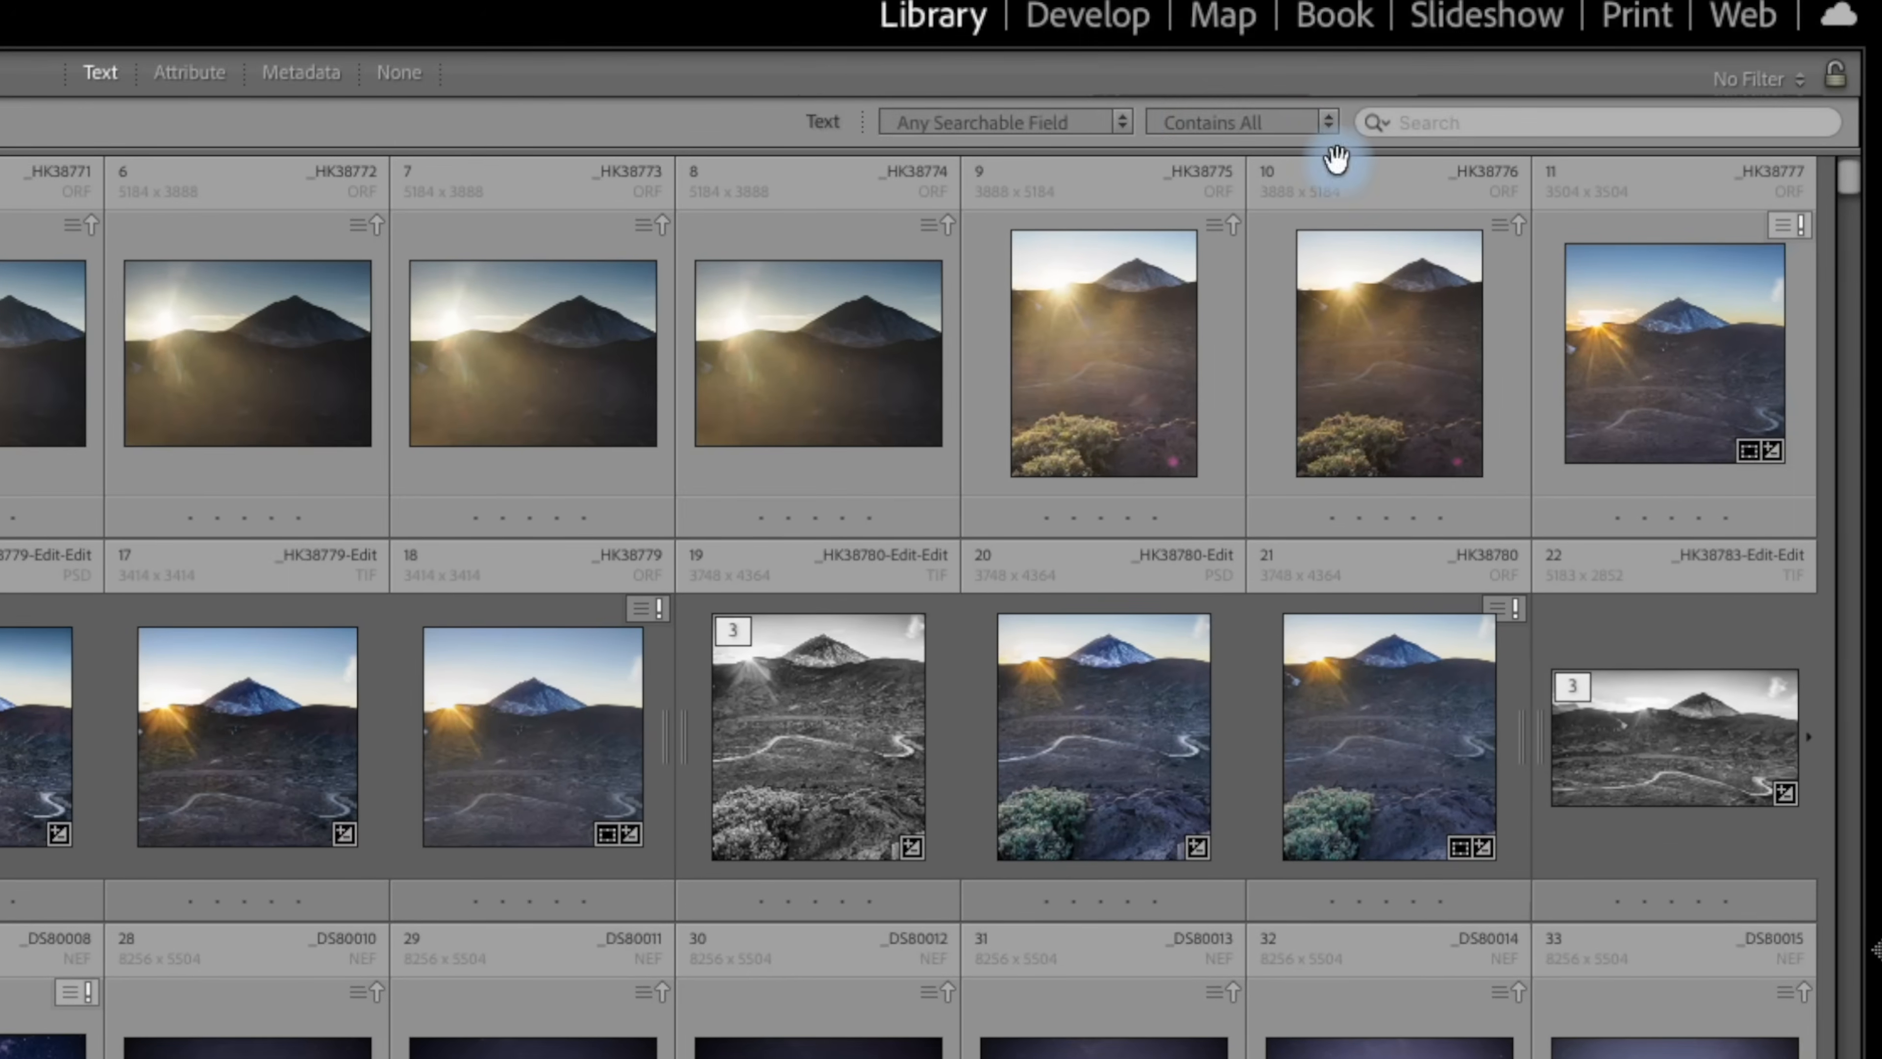
click(1122, 126)
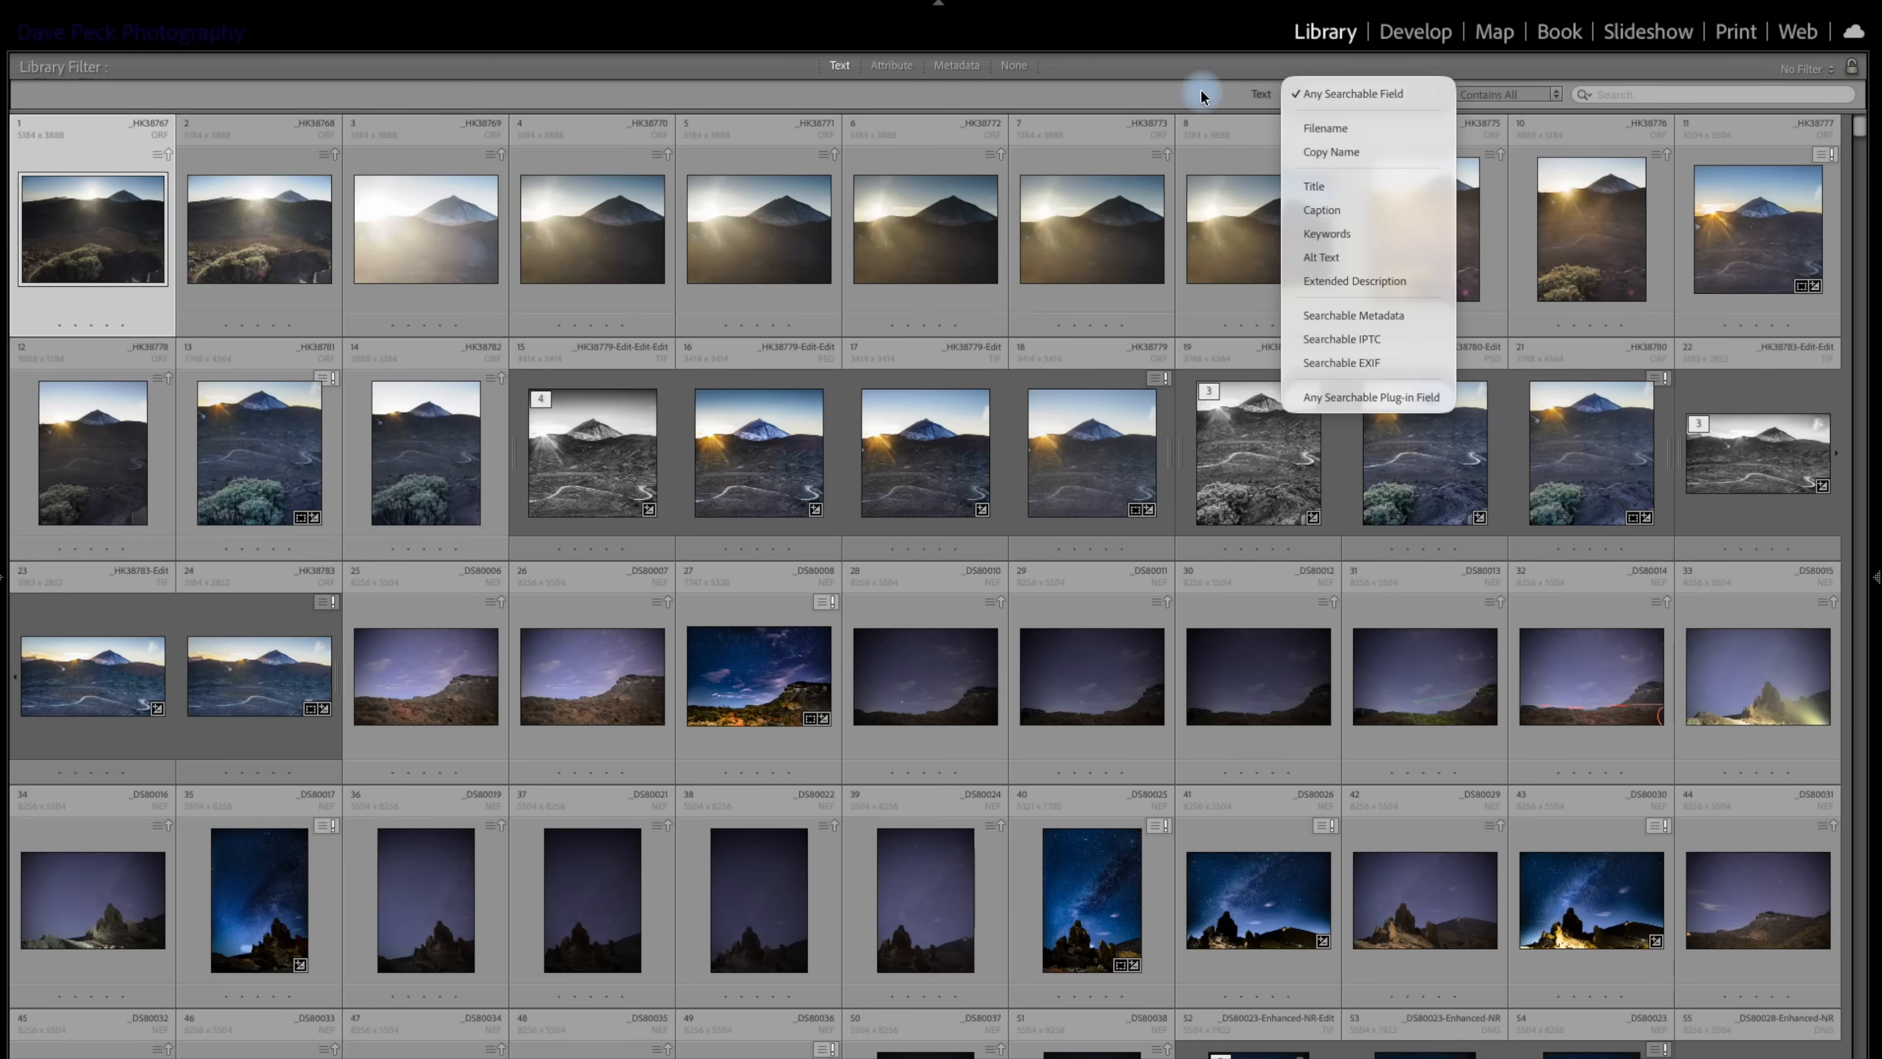
click(1200, 88)
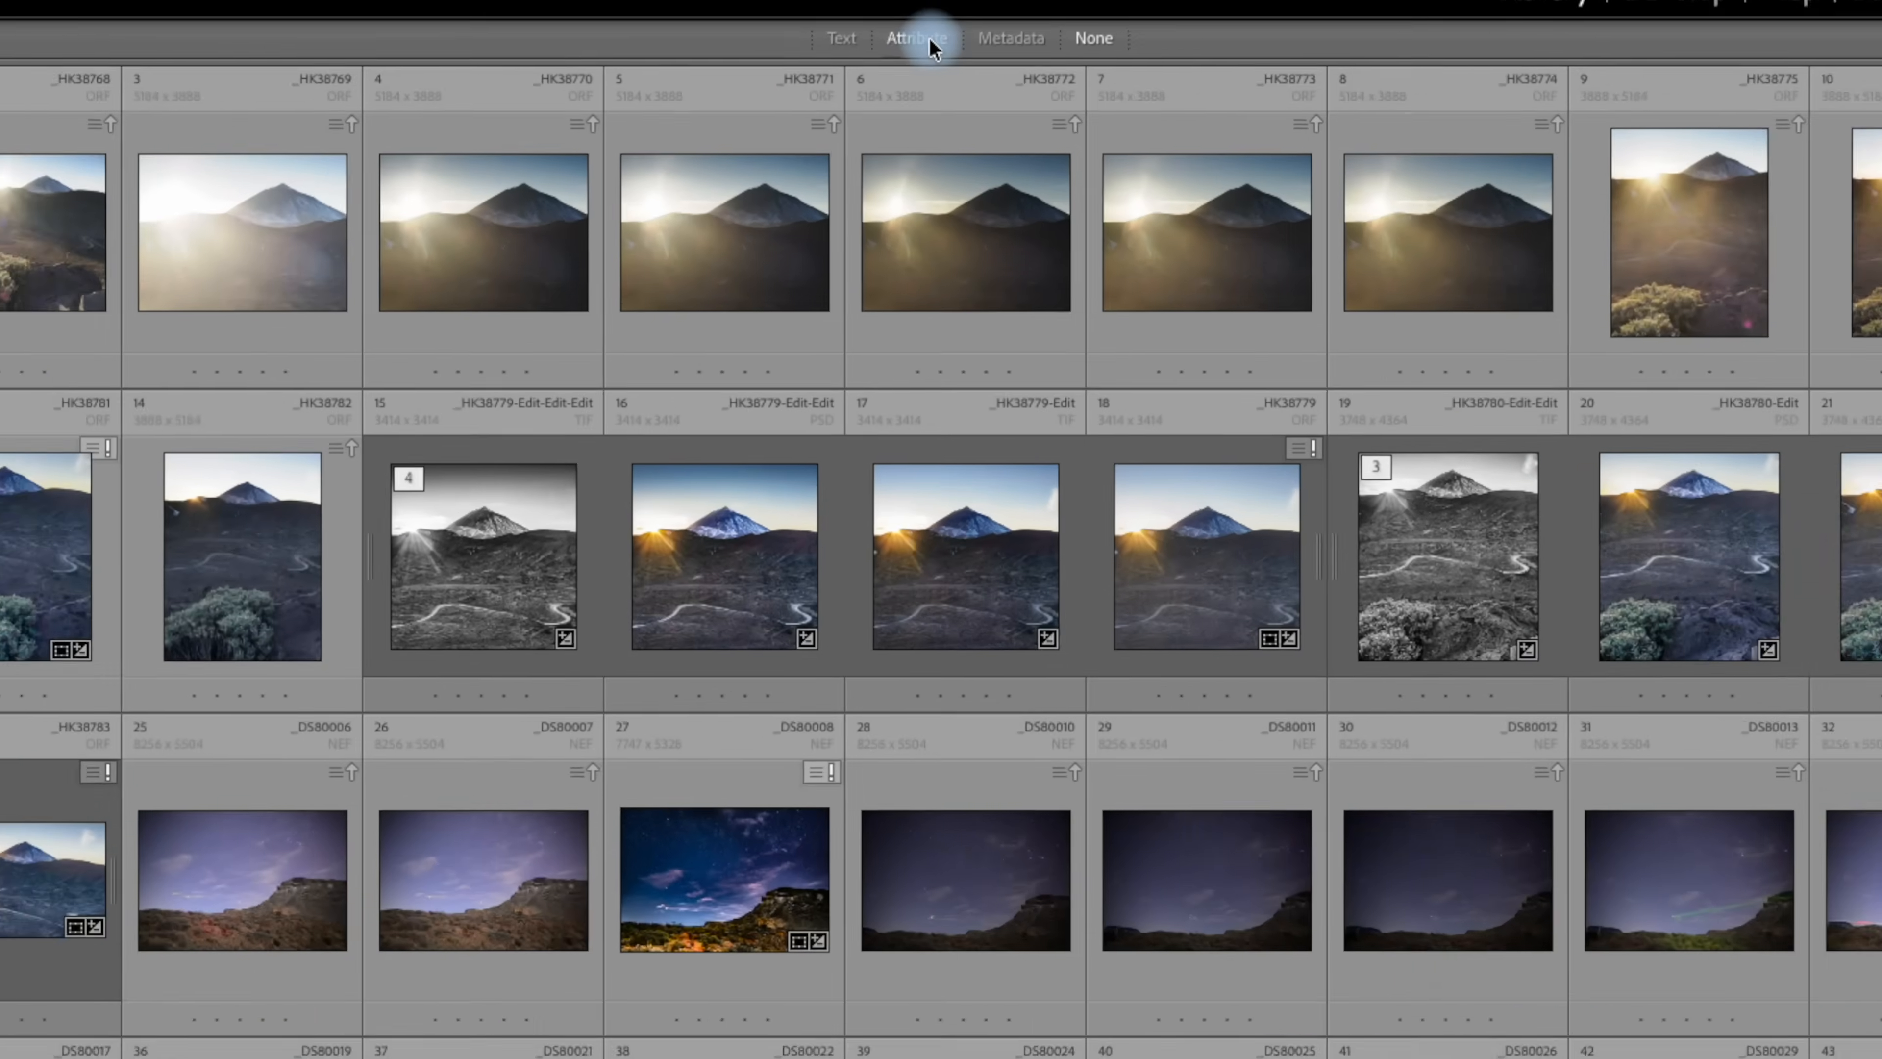
Switch the library filter from Text to Attribute.
click(892, 66)
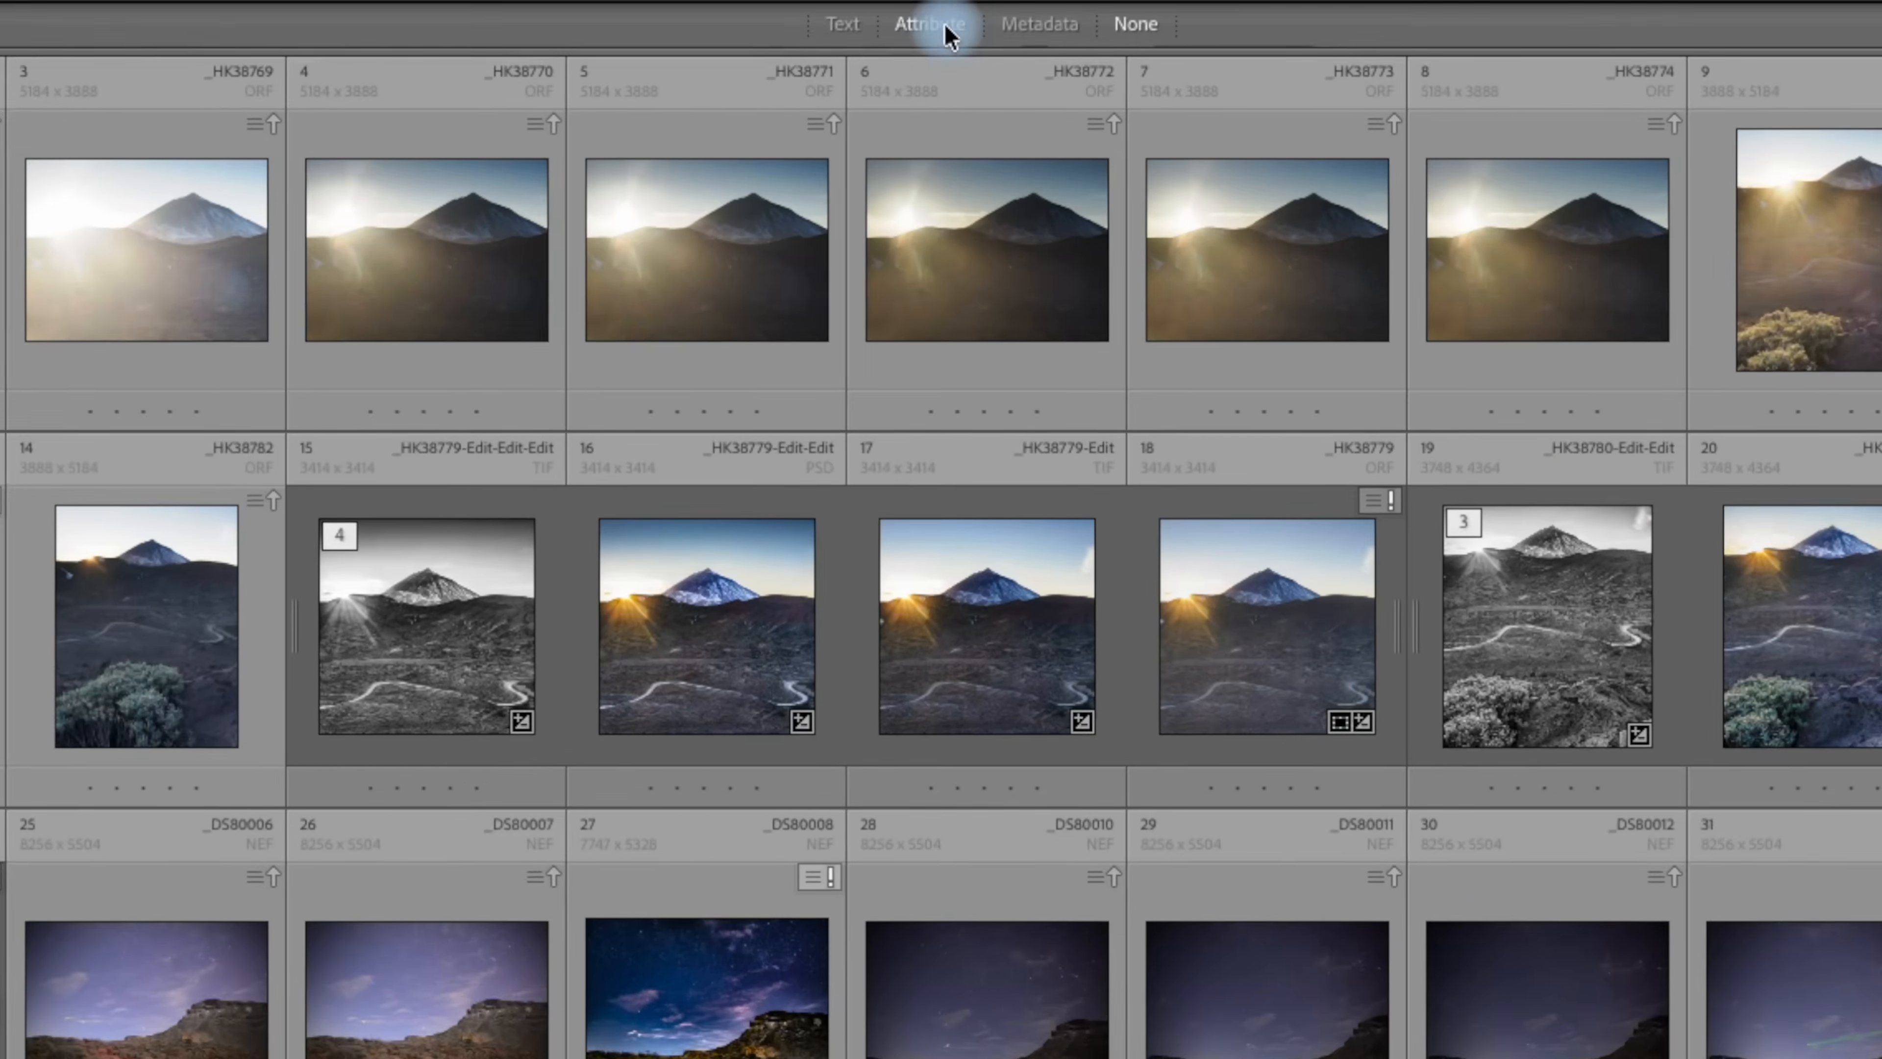
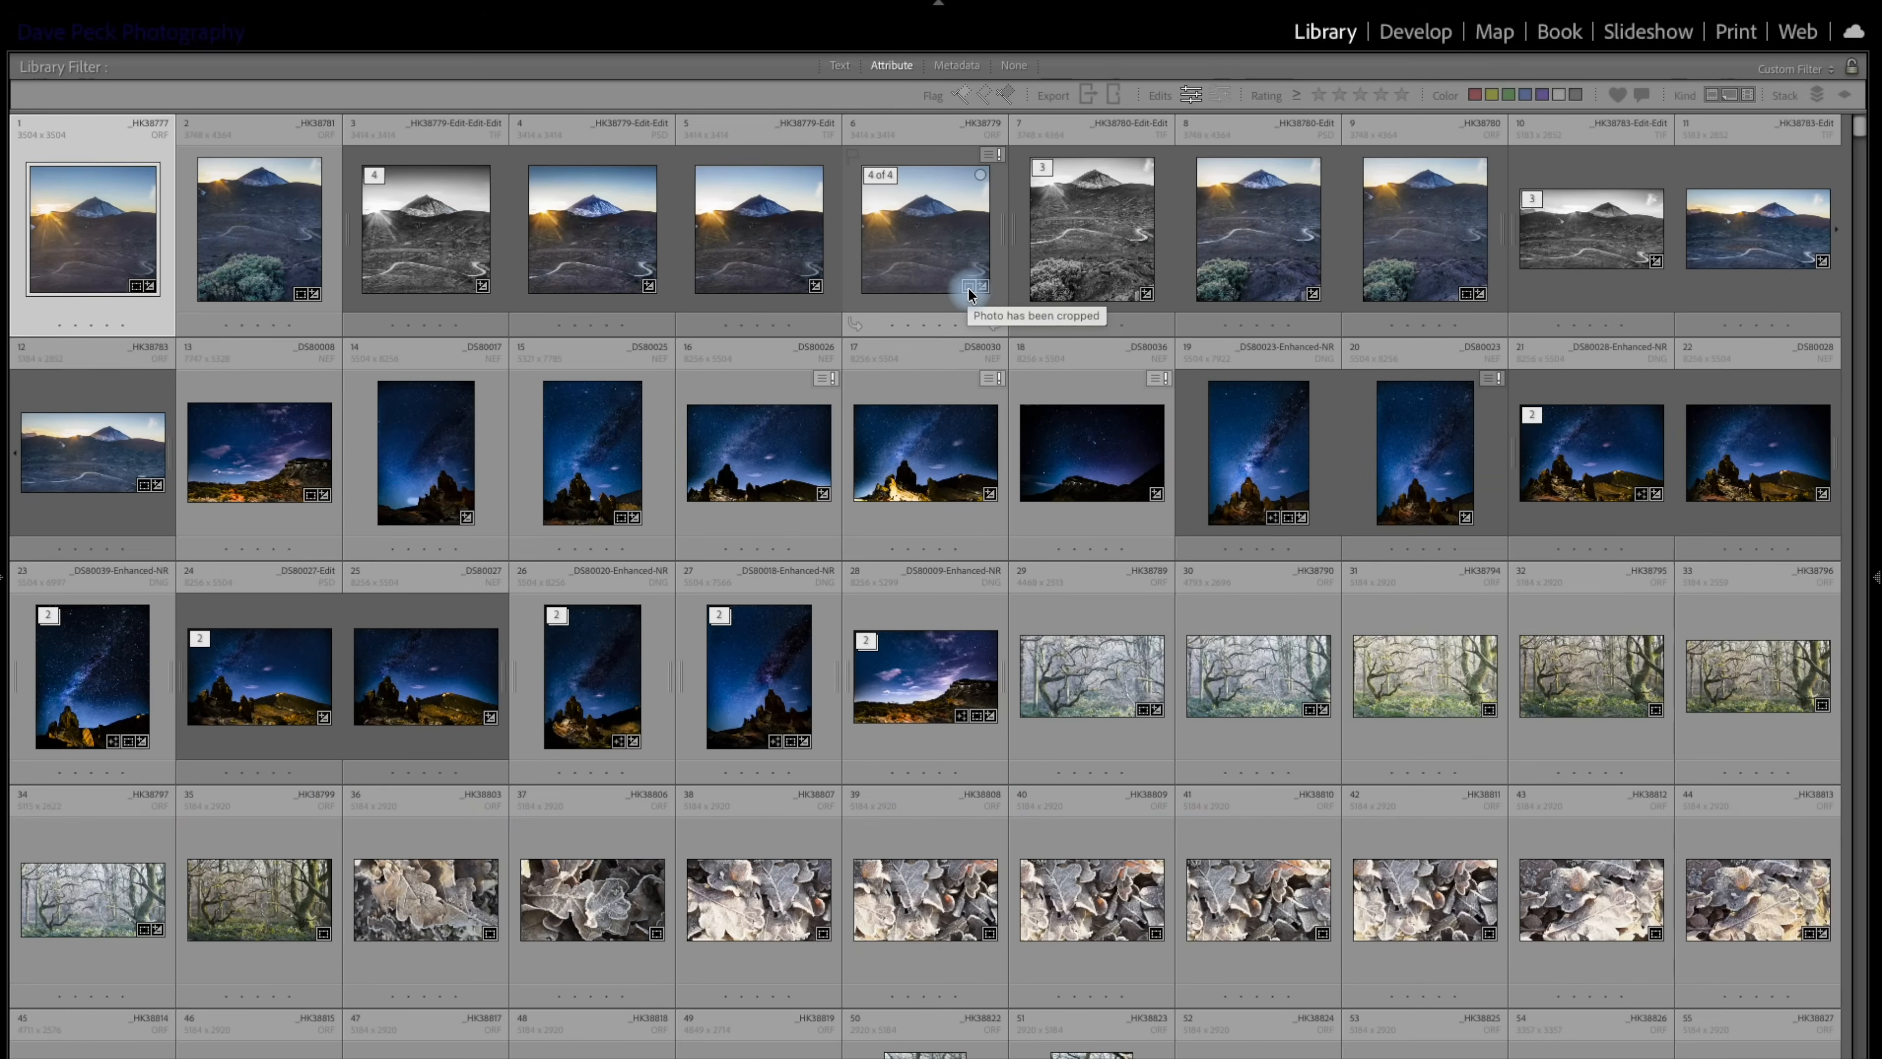
Browse the edited photos and compare them with the full grid by turning the Attribute filter off and back on.
scroll(847, 596, down, 5)
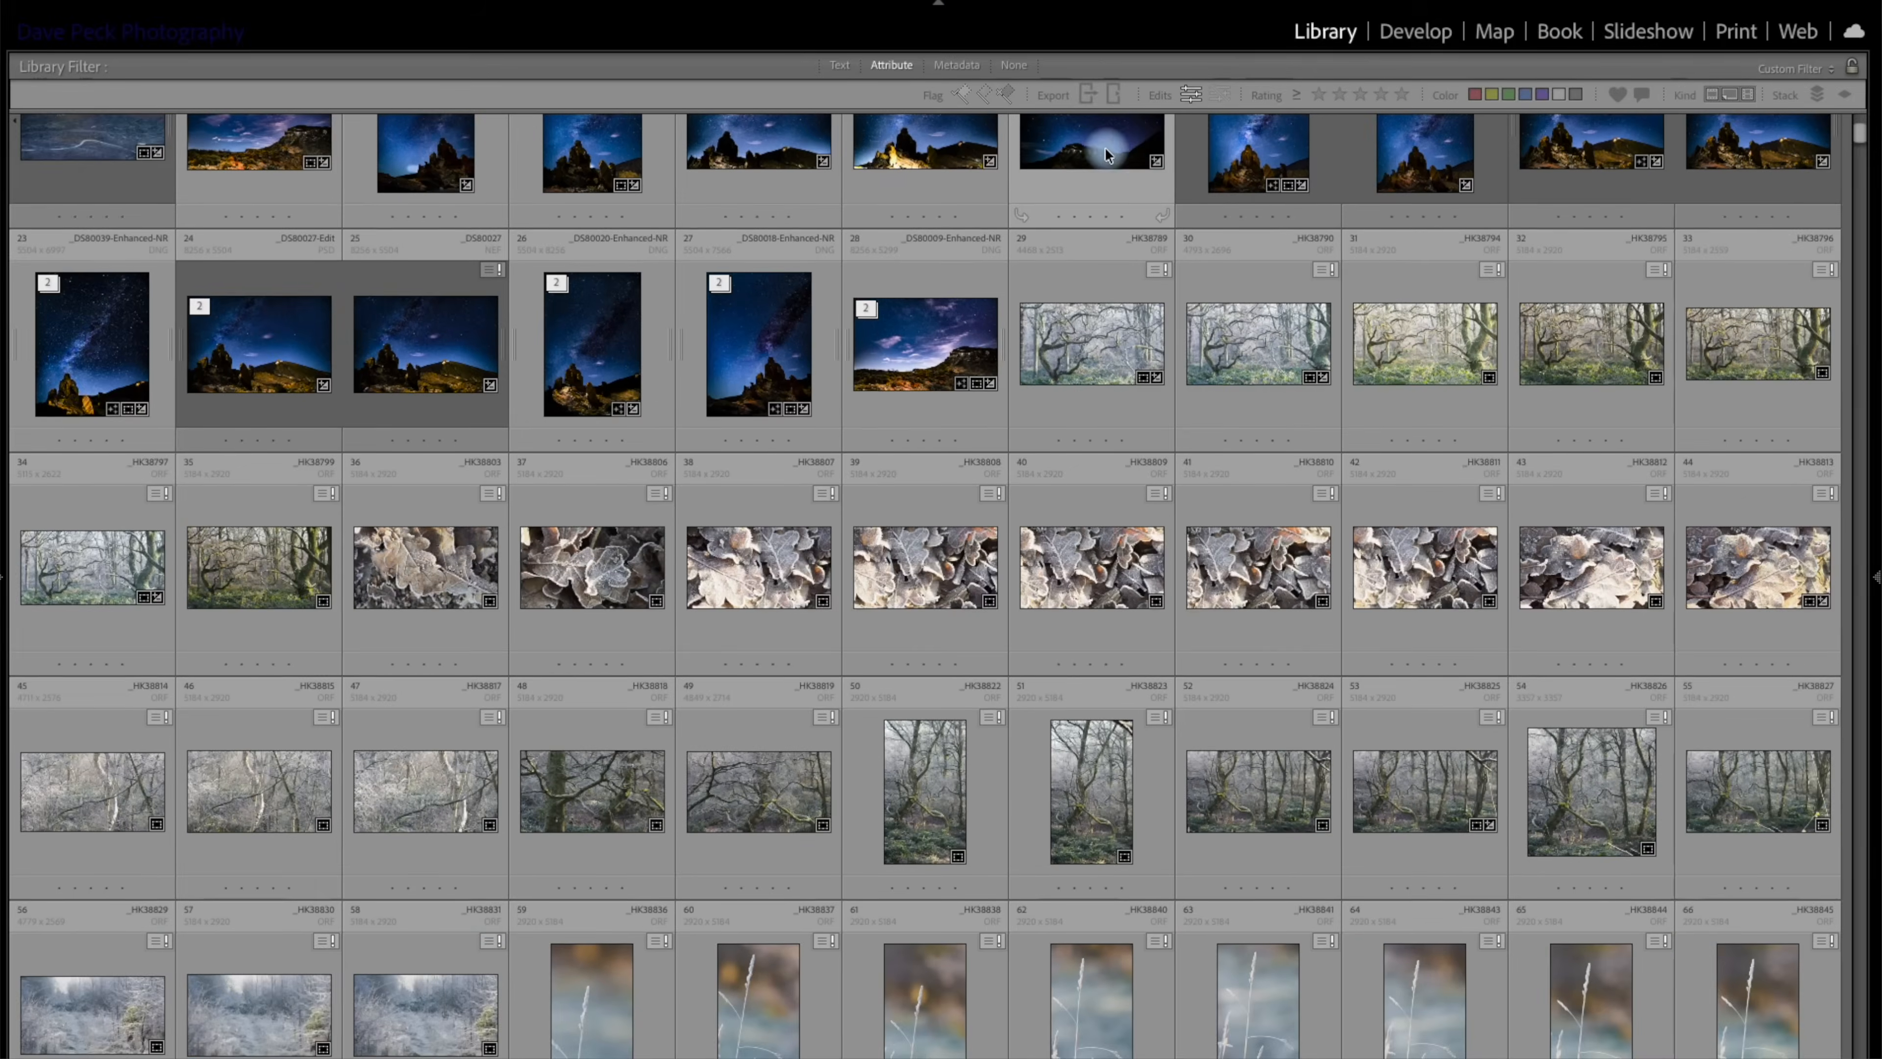
click(894, 64)
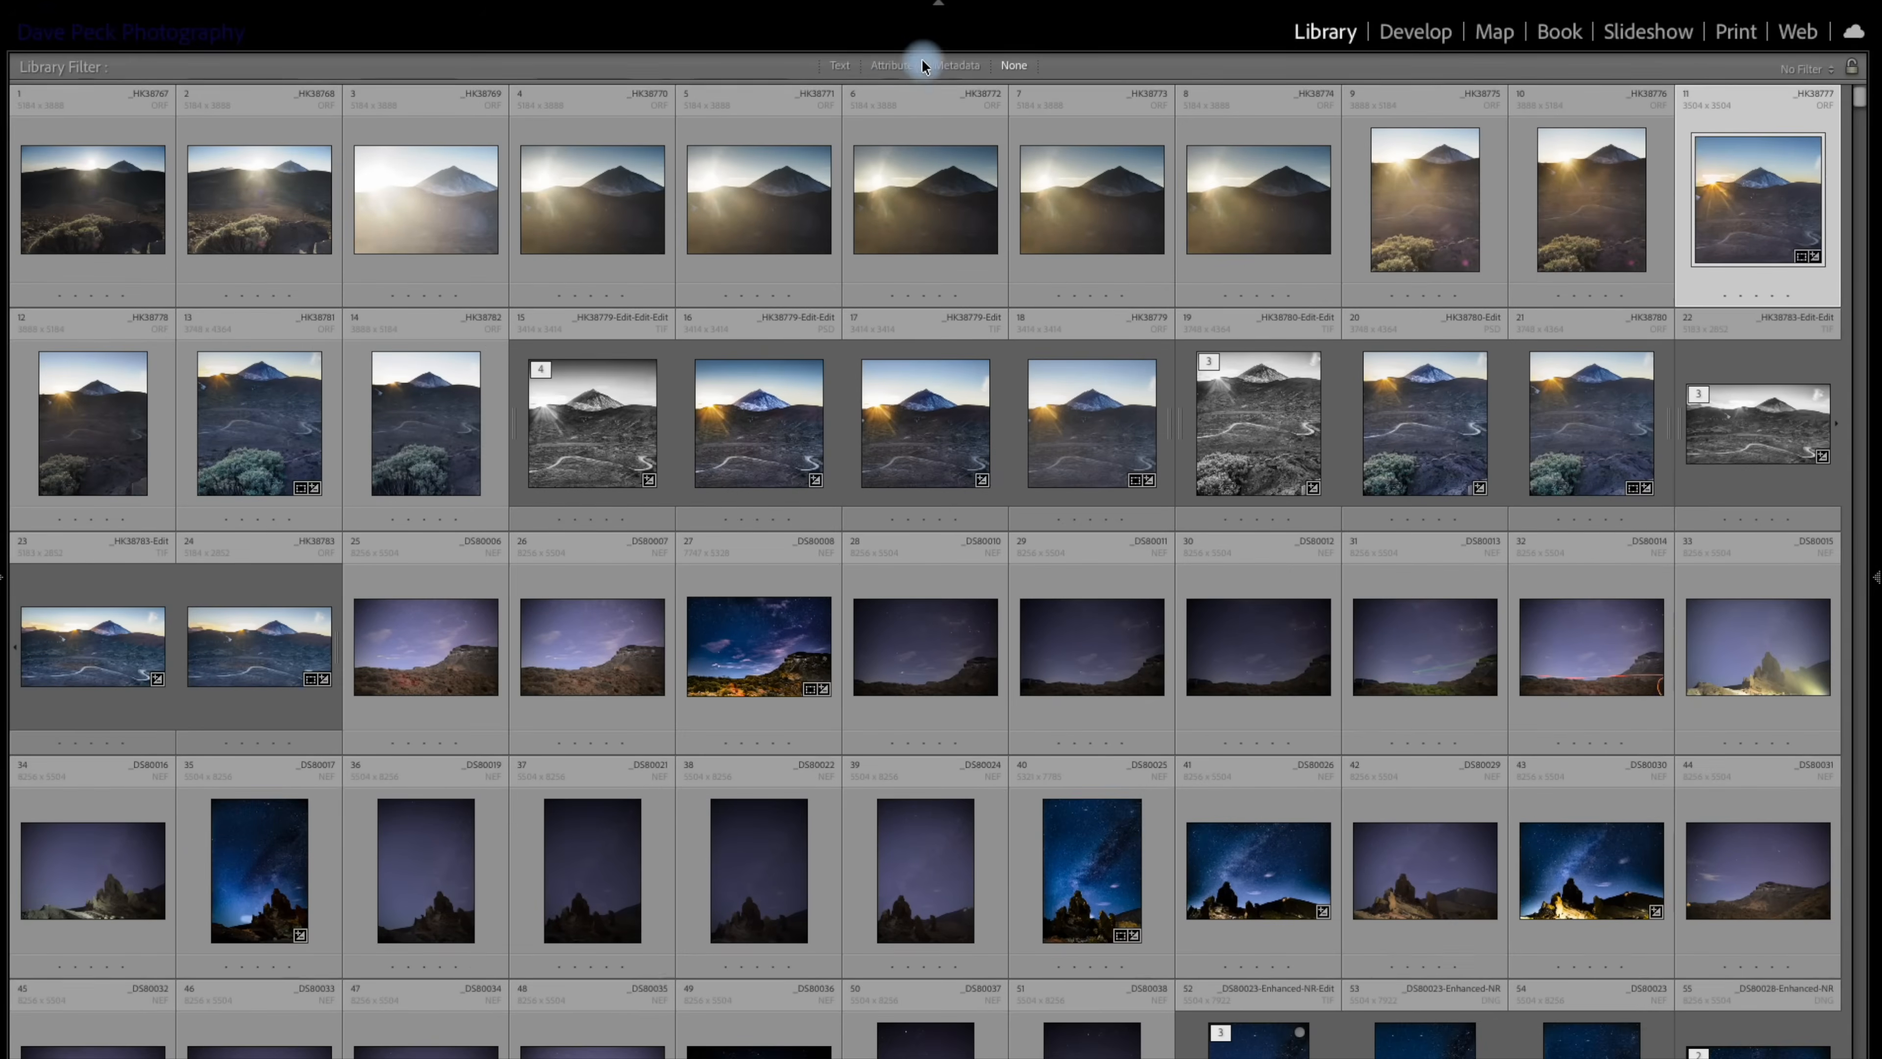
click(909, 67)
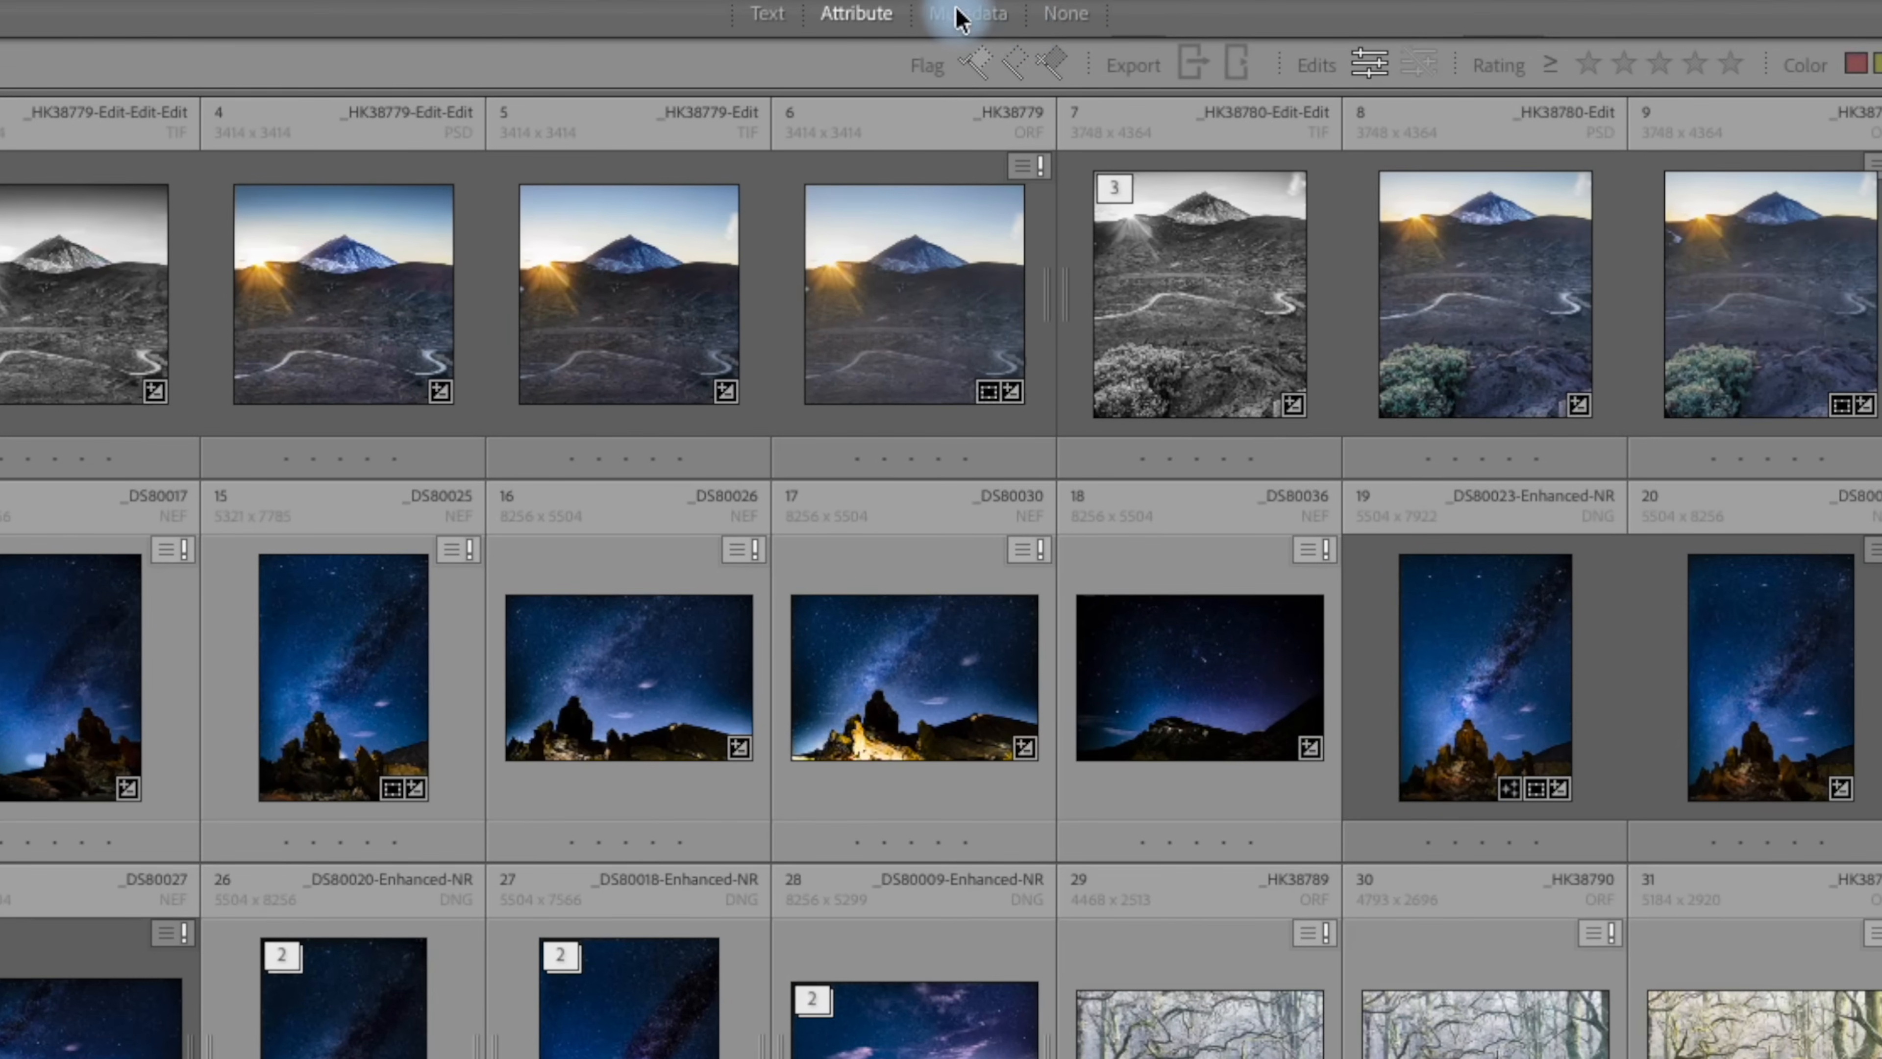
Add the Metadata filter alongside the Attribute filter and look through the full list of cameras.
click(958, 16)
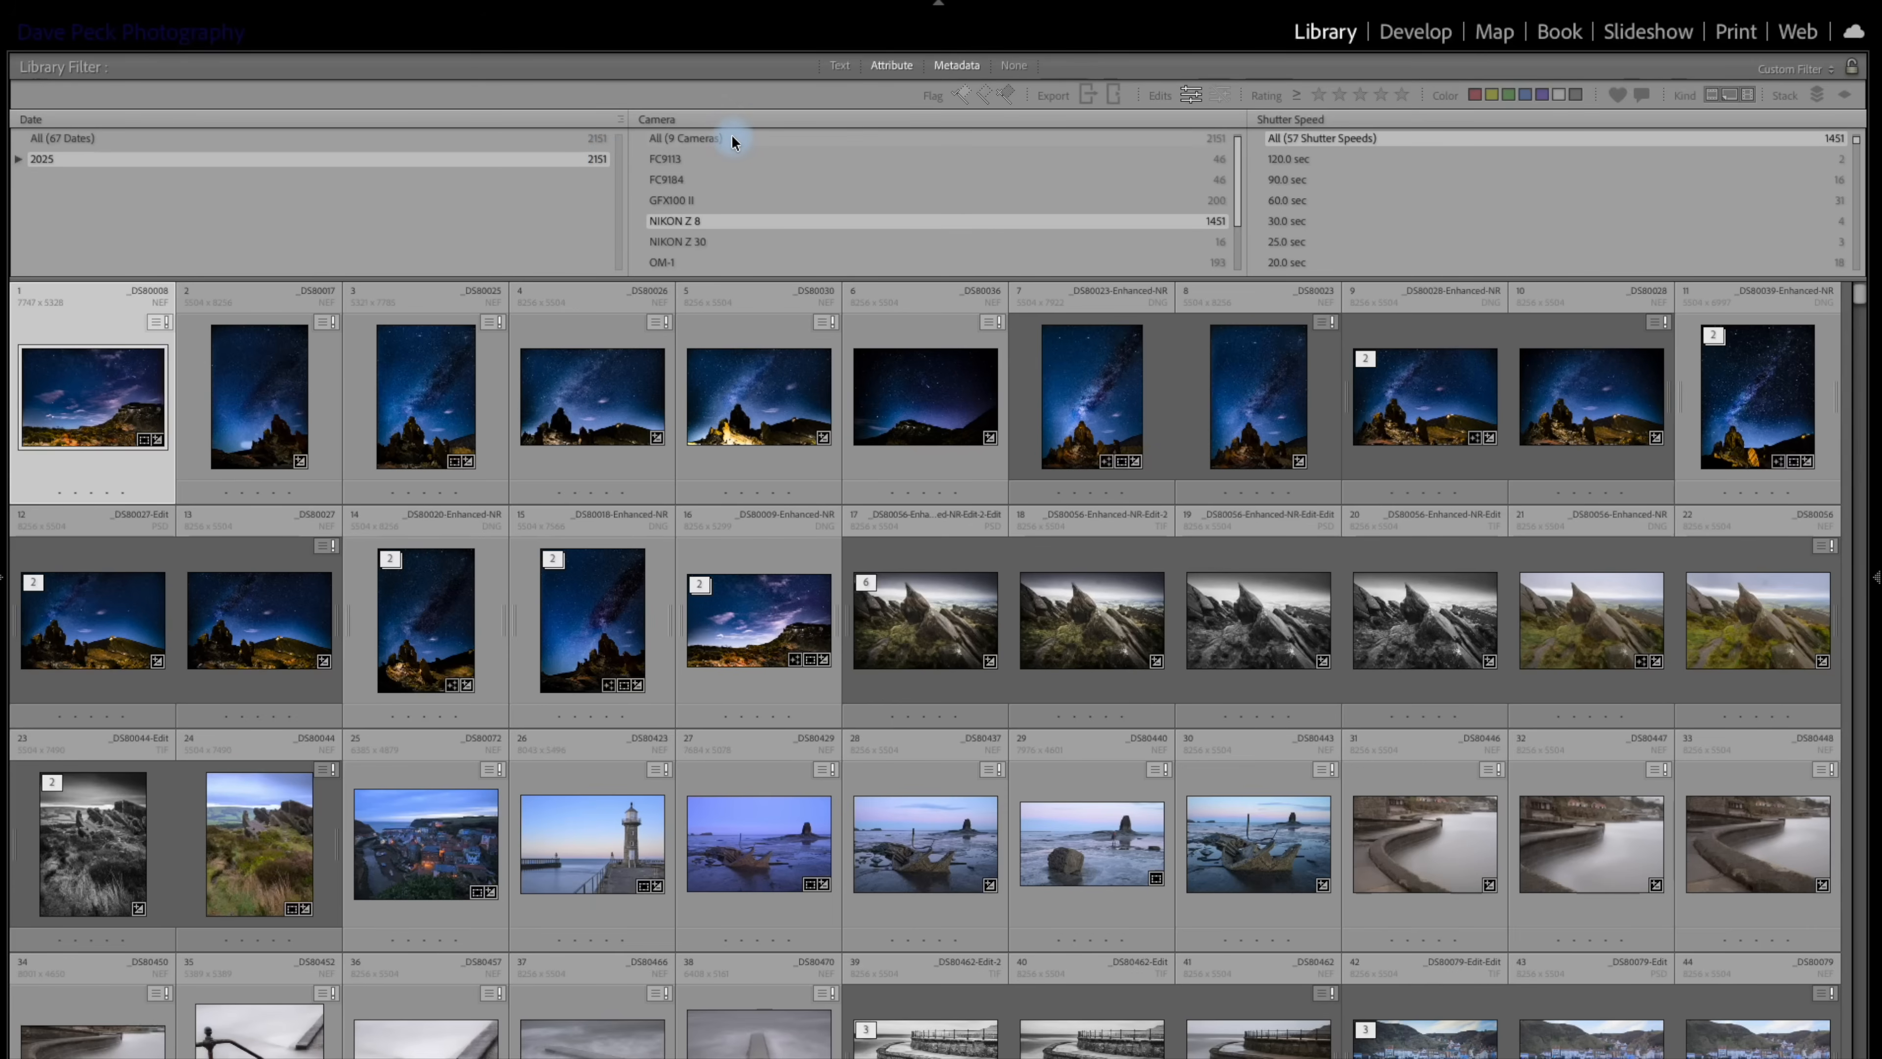
scroll(728, 232, down, 3)
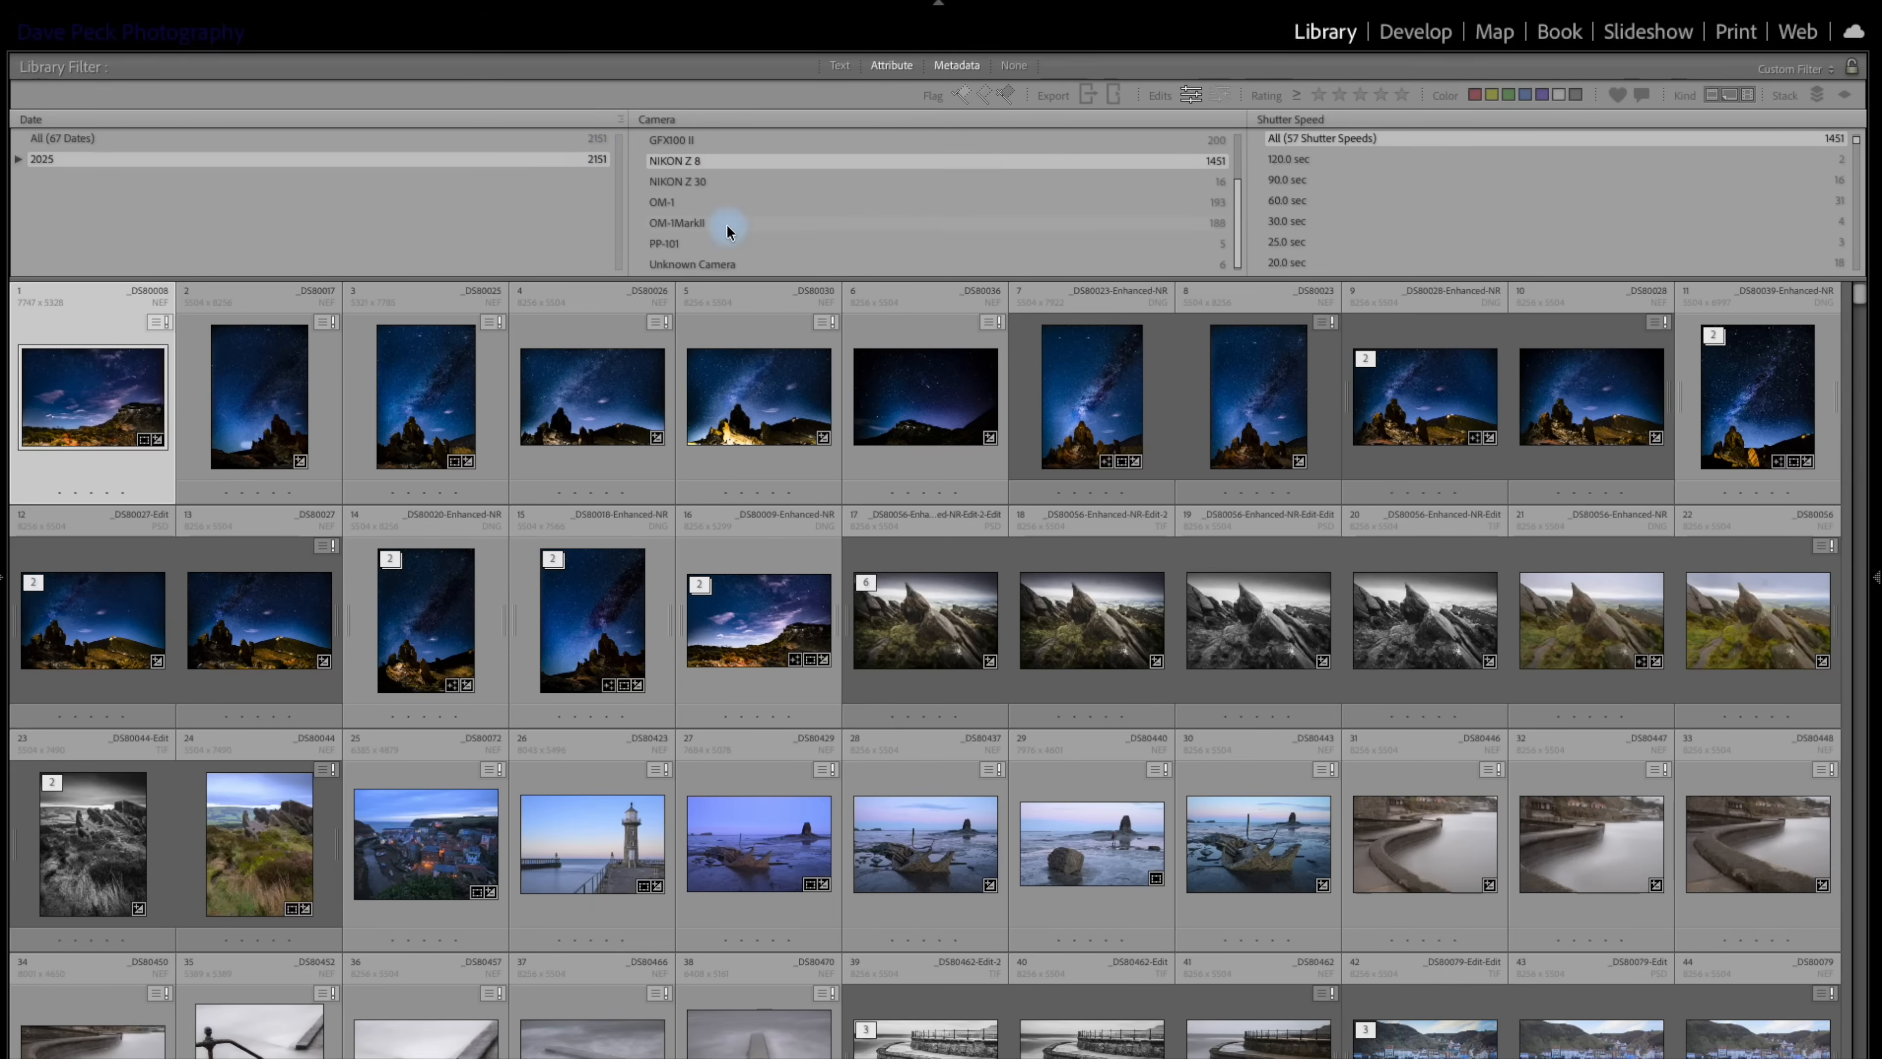
scroll(728, 232, up, 3)
scroll(728, 232, down, 3)
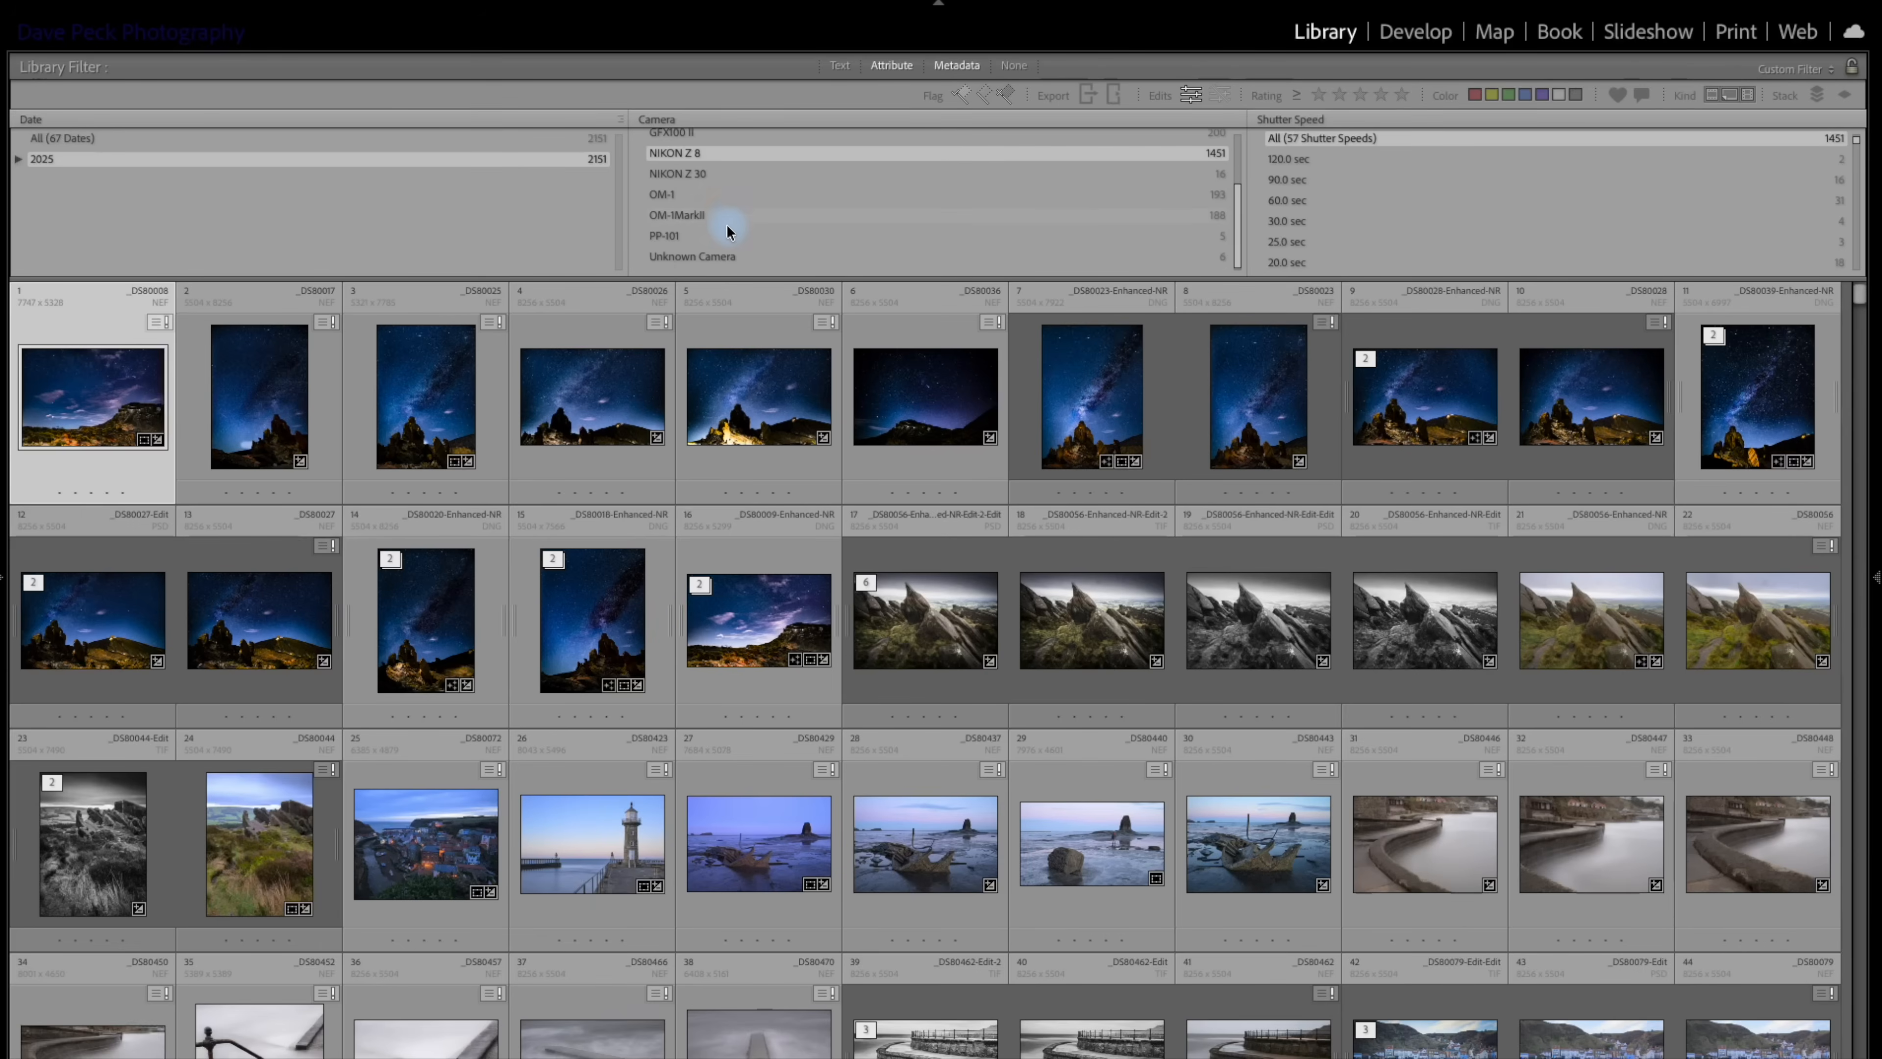
scroll(728, 232, up, 3)
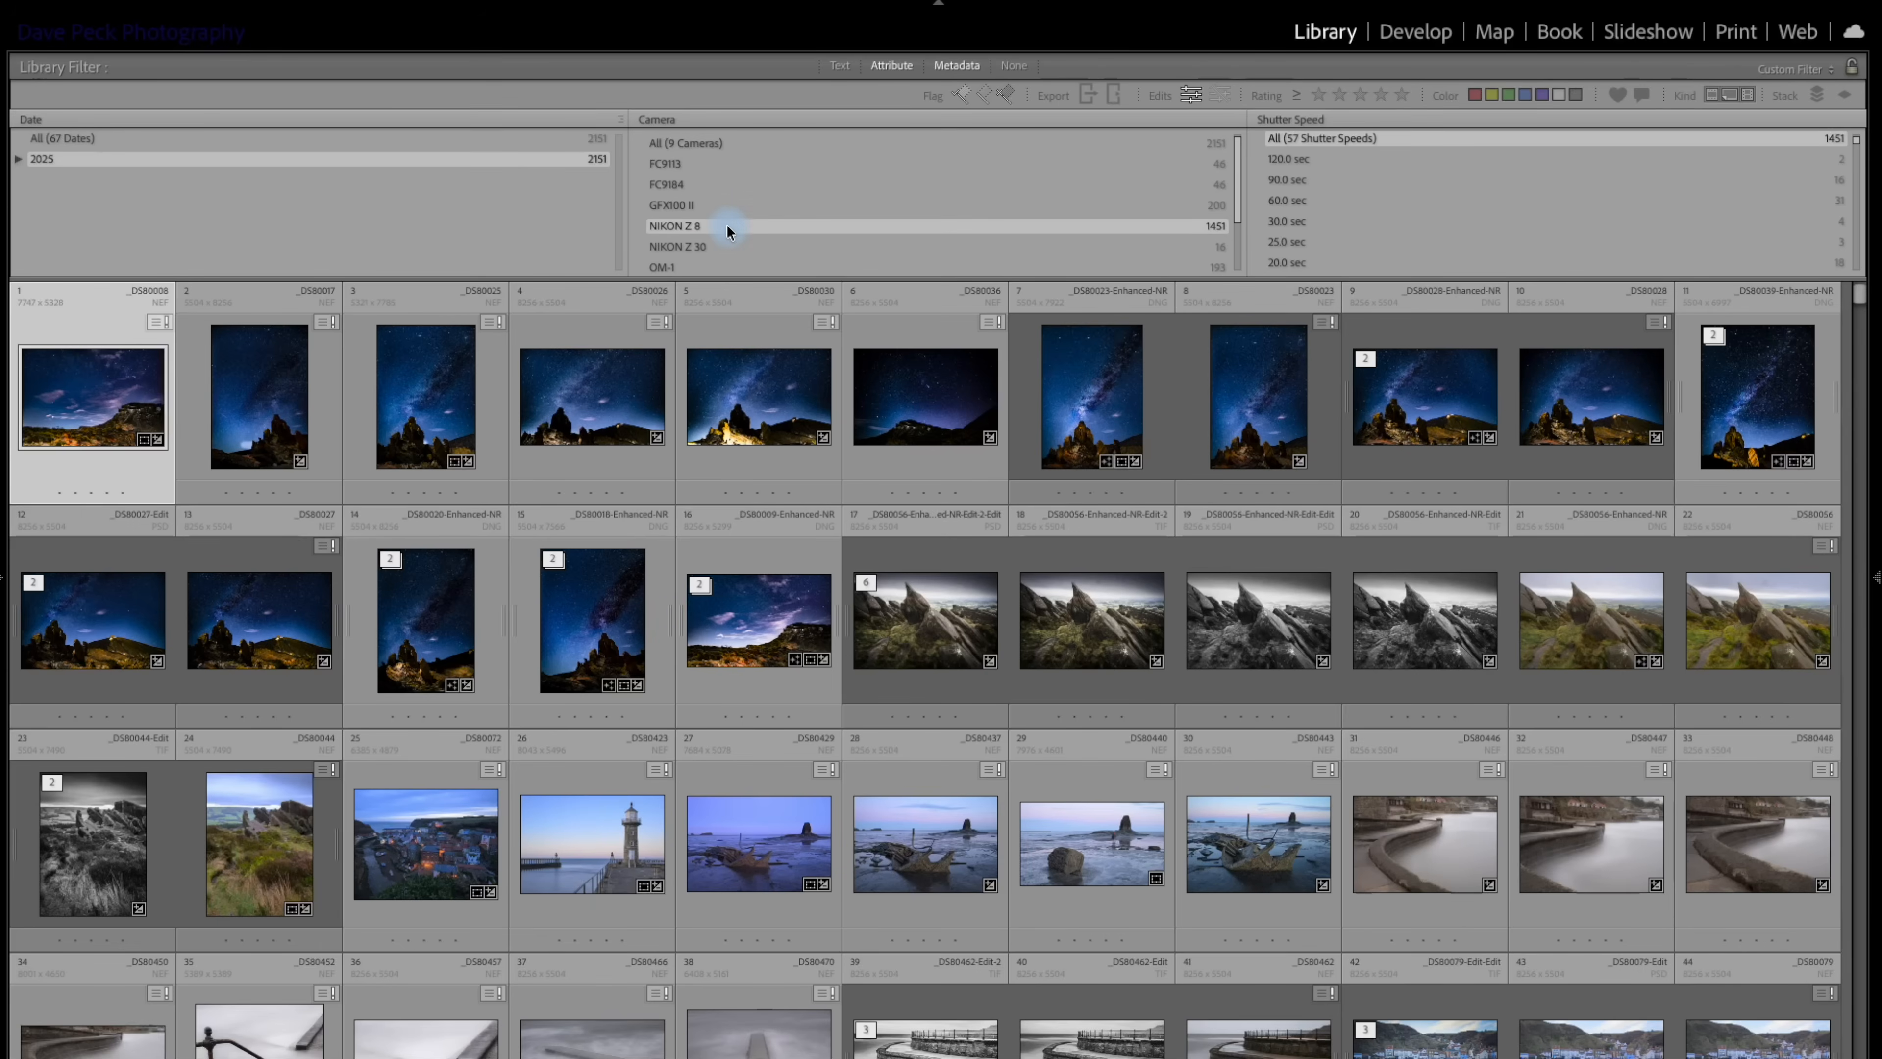
Compare the edited photos from the FC9113 and FC9184 cameras, ending on FC9113.
click(710, 159)
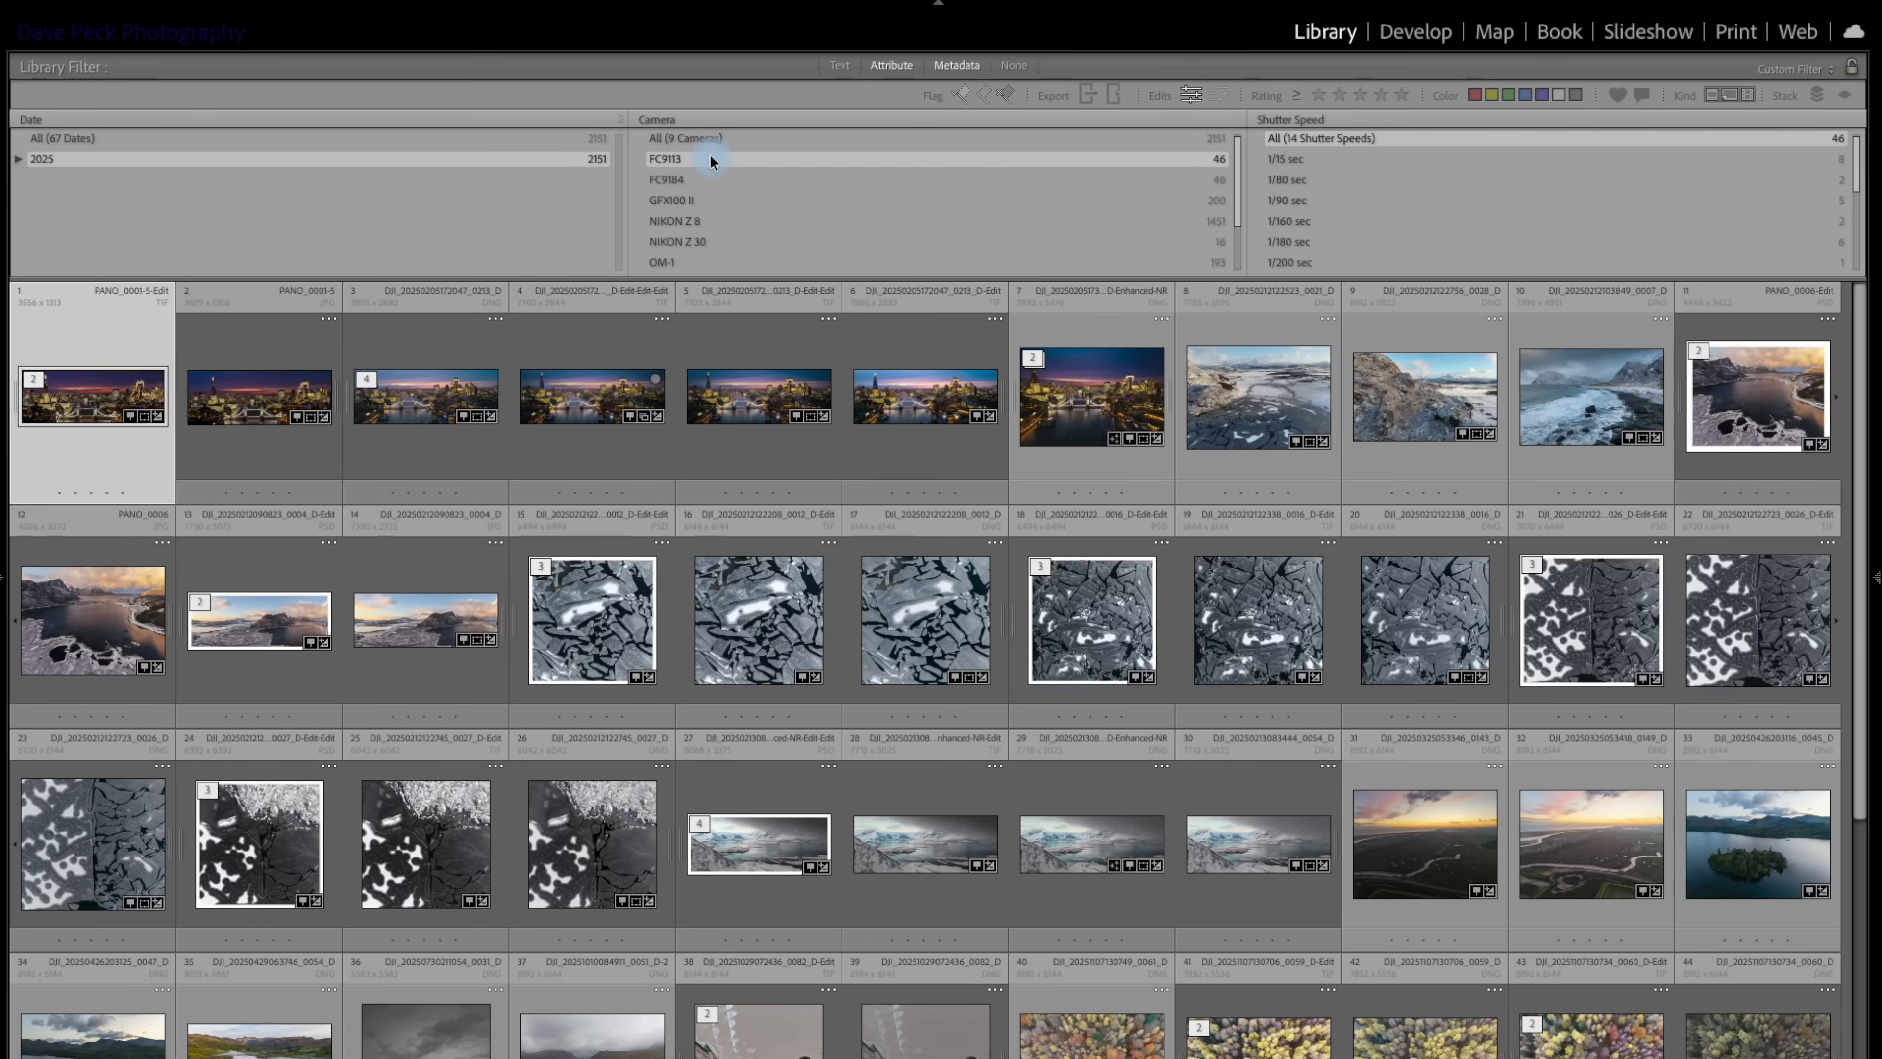
click(678, 180)
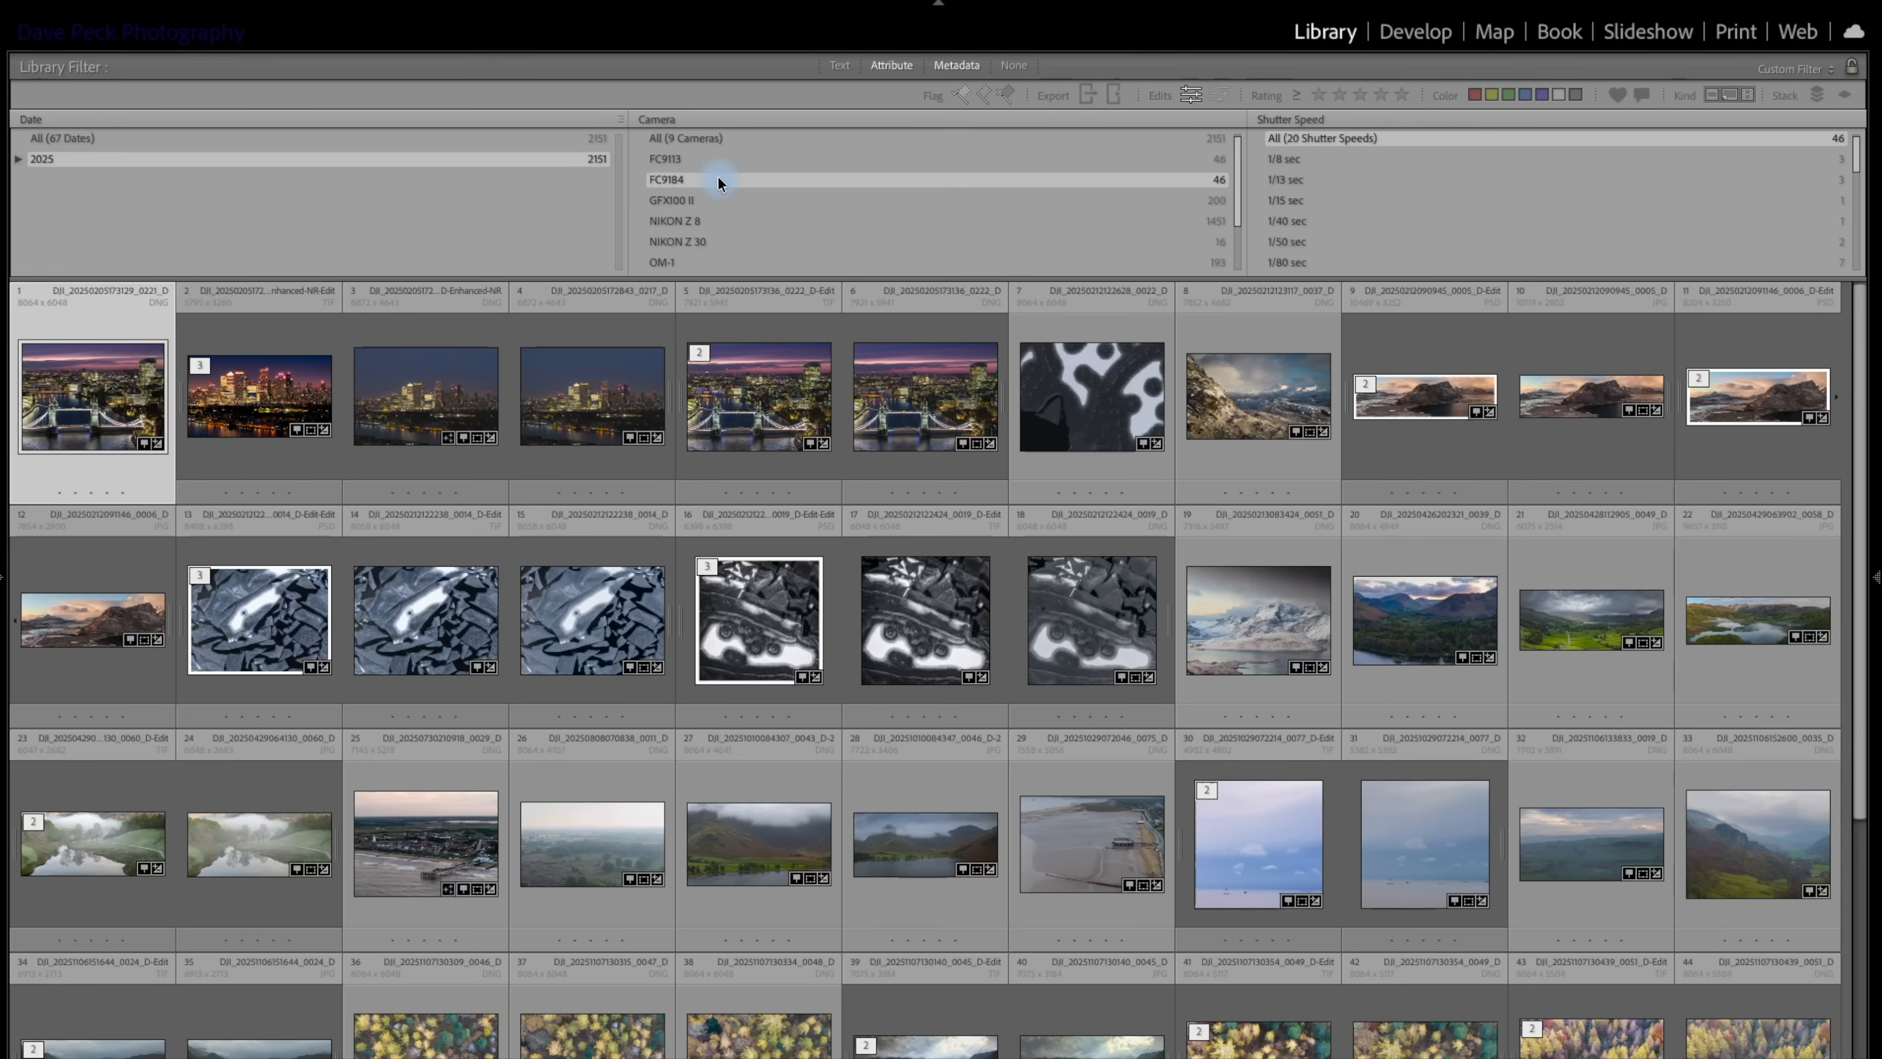
click(718, 159)
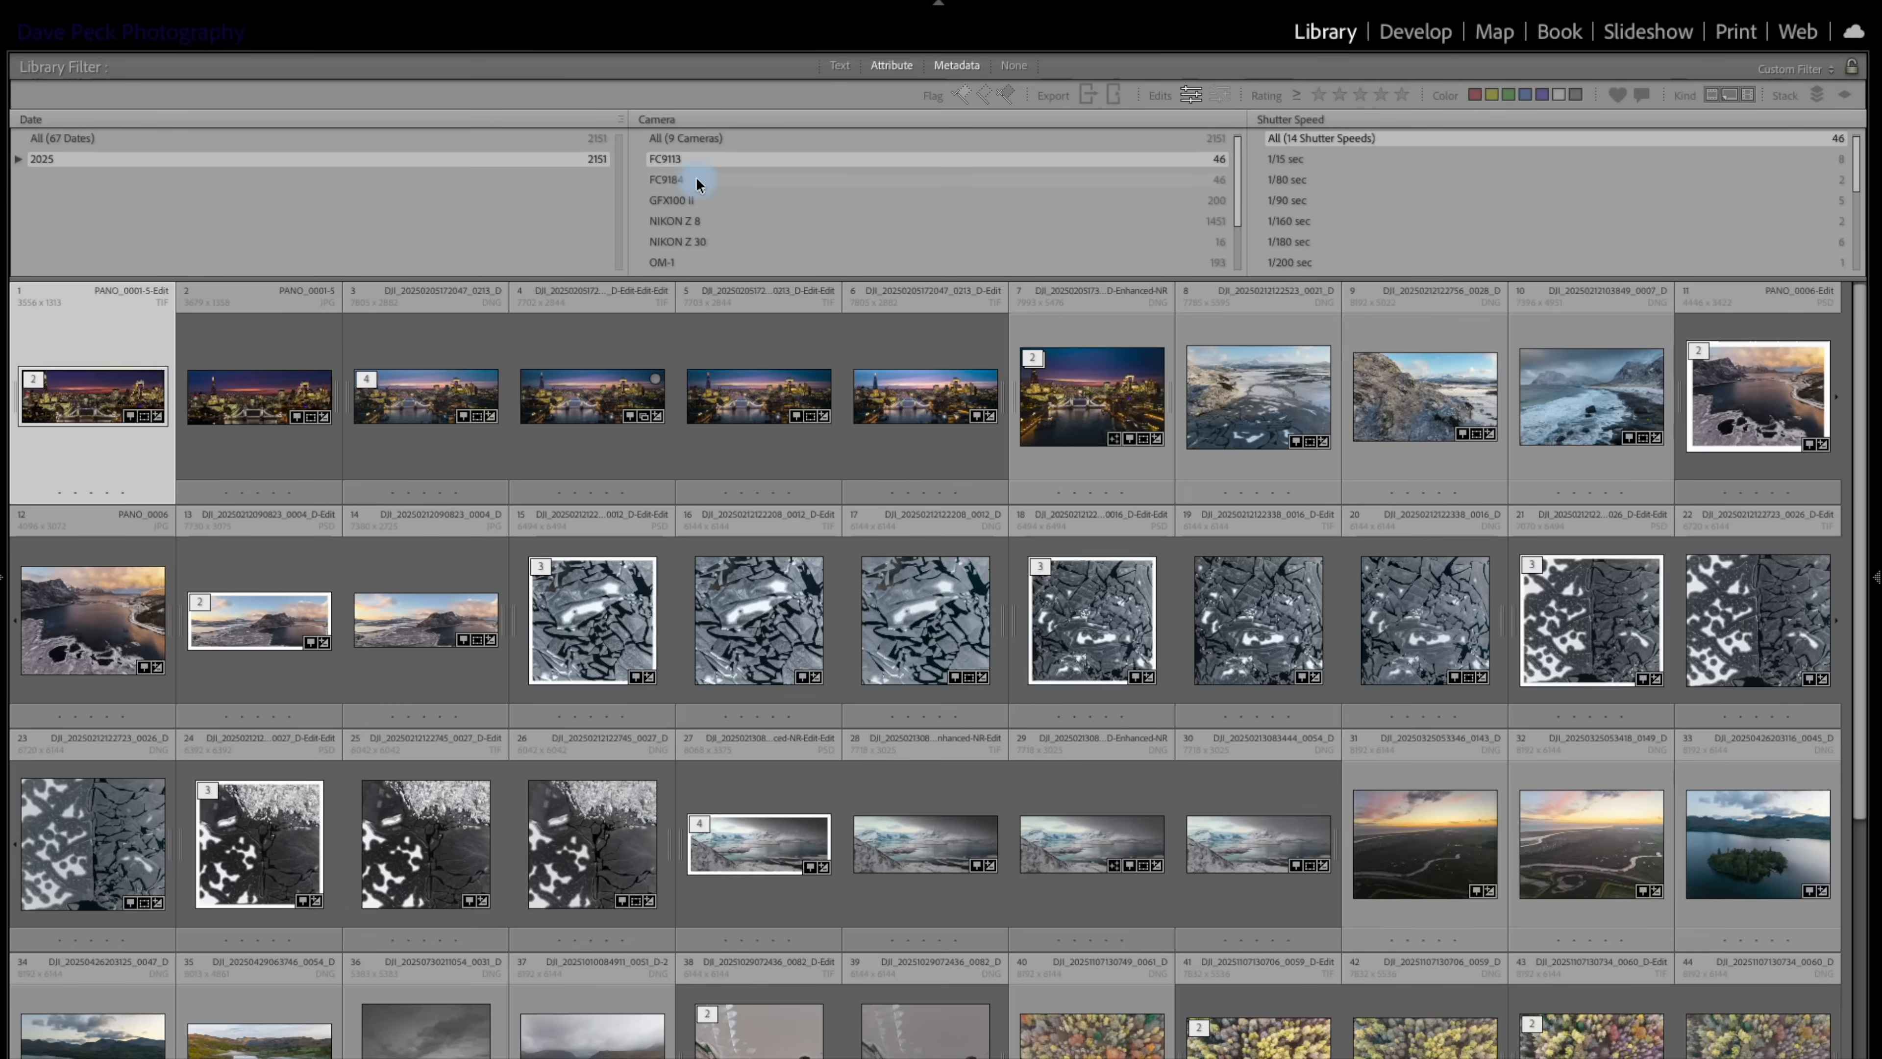
Filter the edited photos to the GFX100 II camera and browse its thumbnails.
click(695, 206)
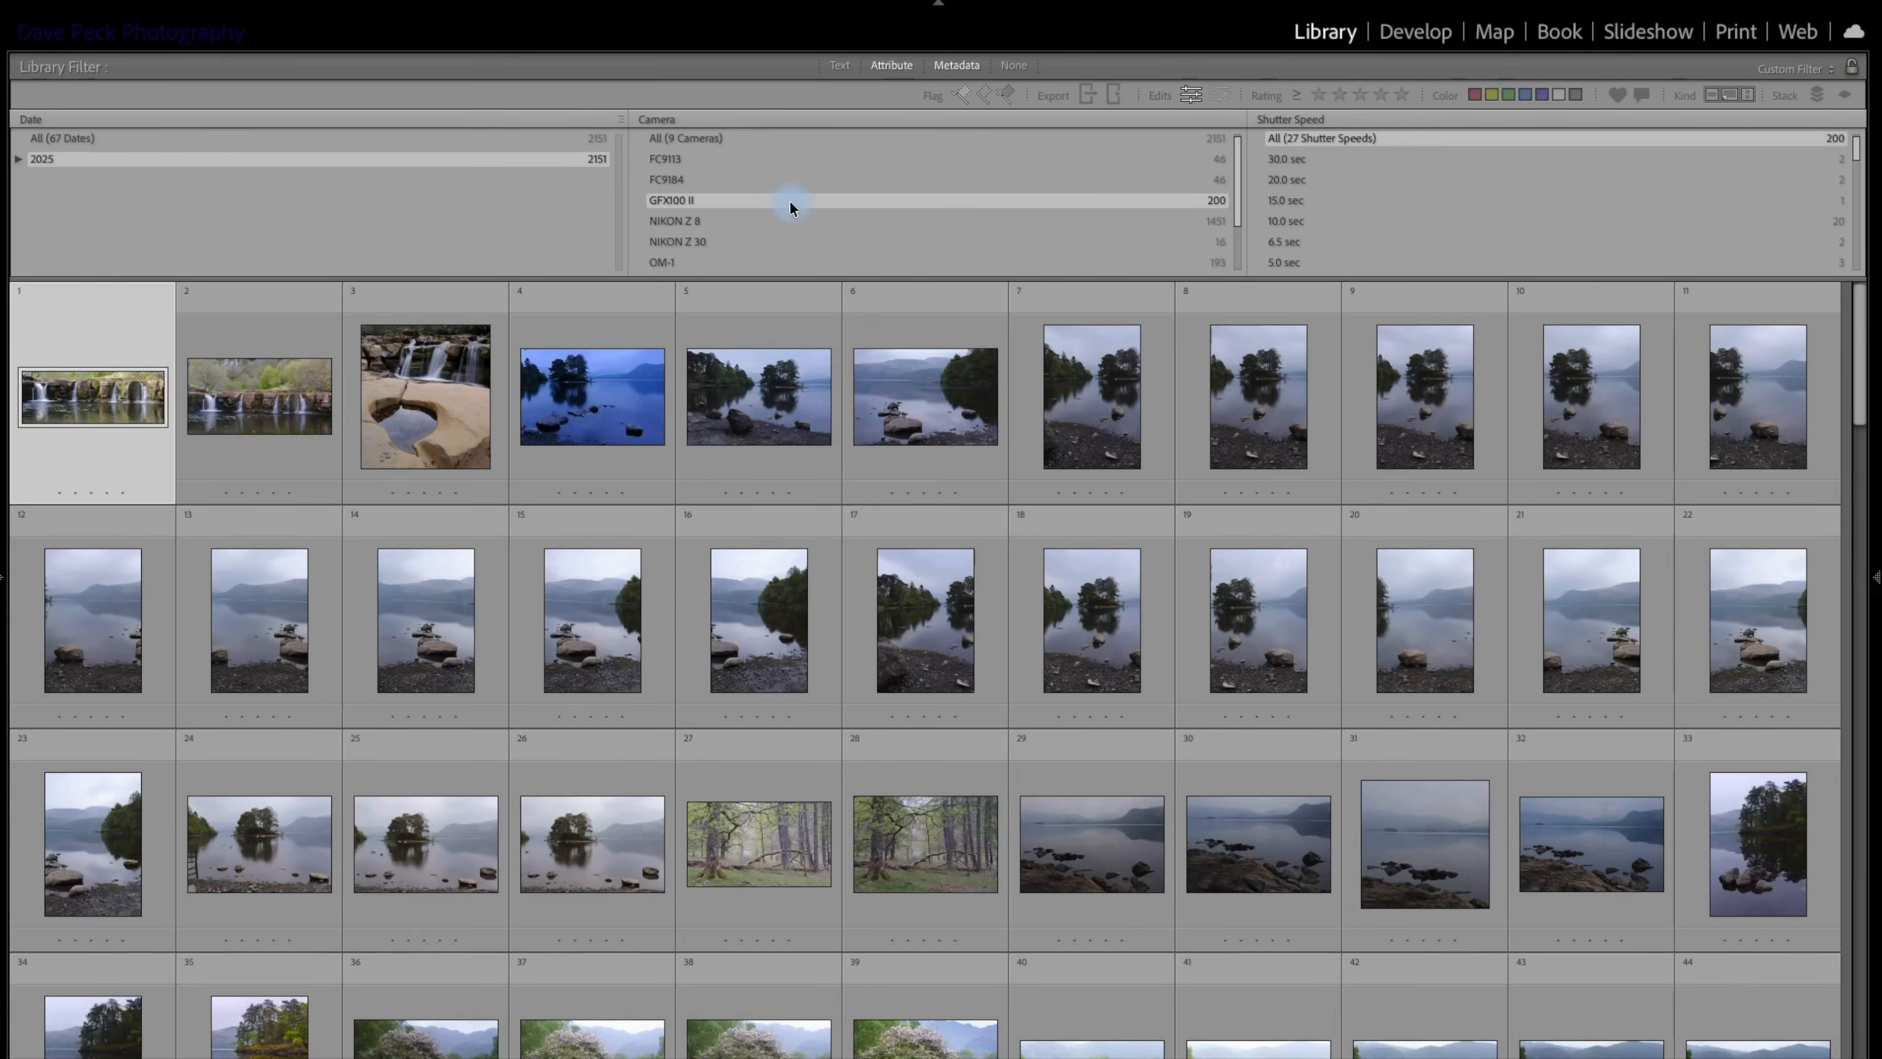
key(j)
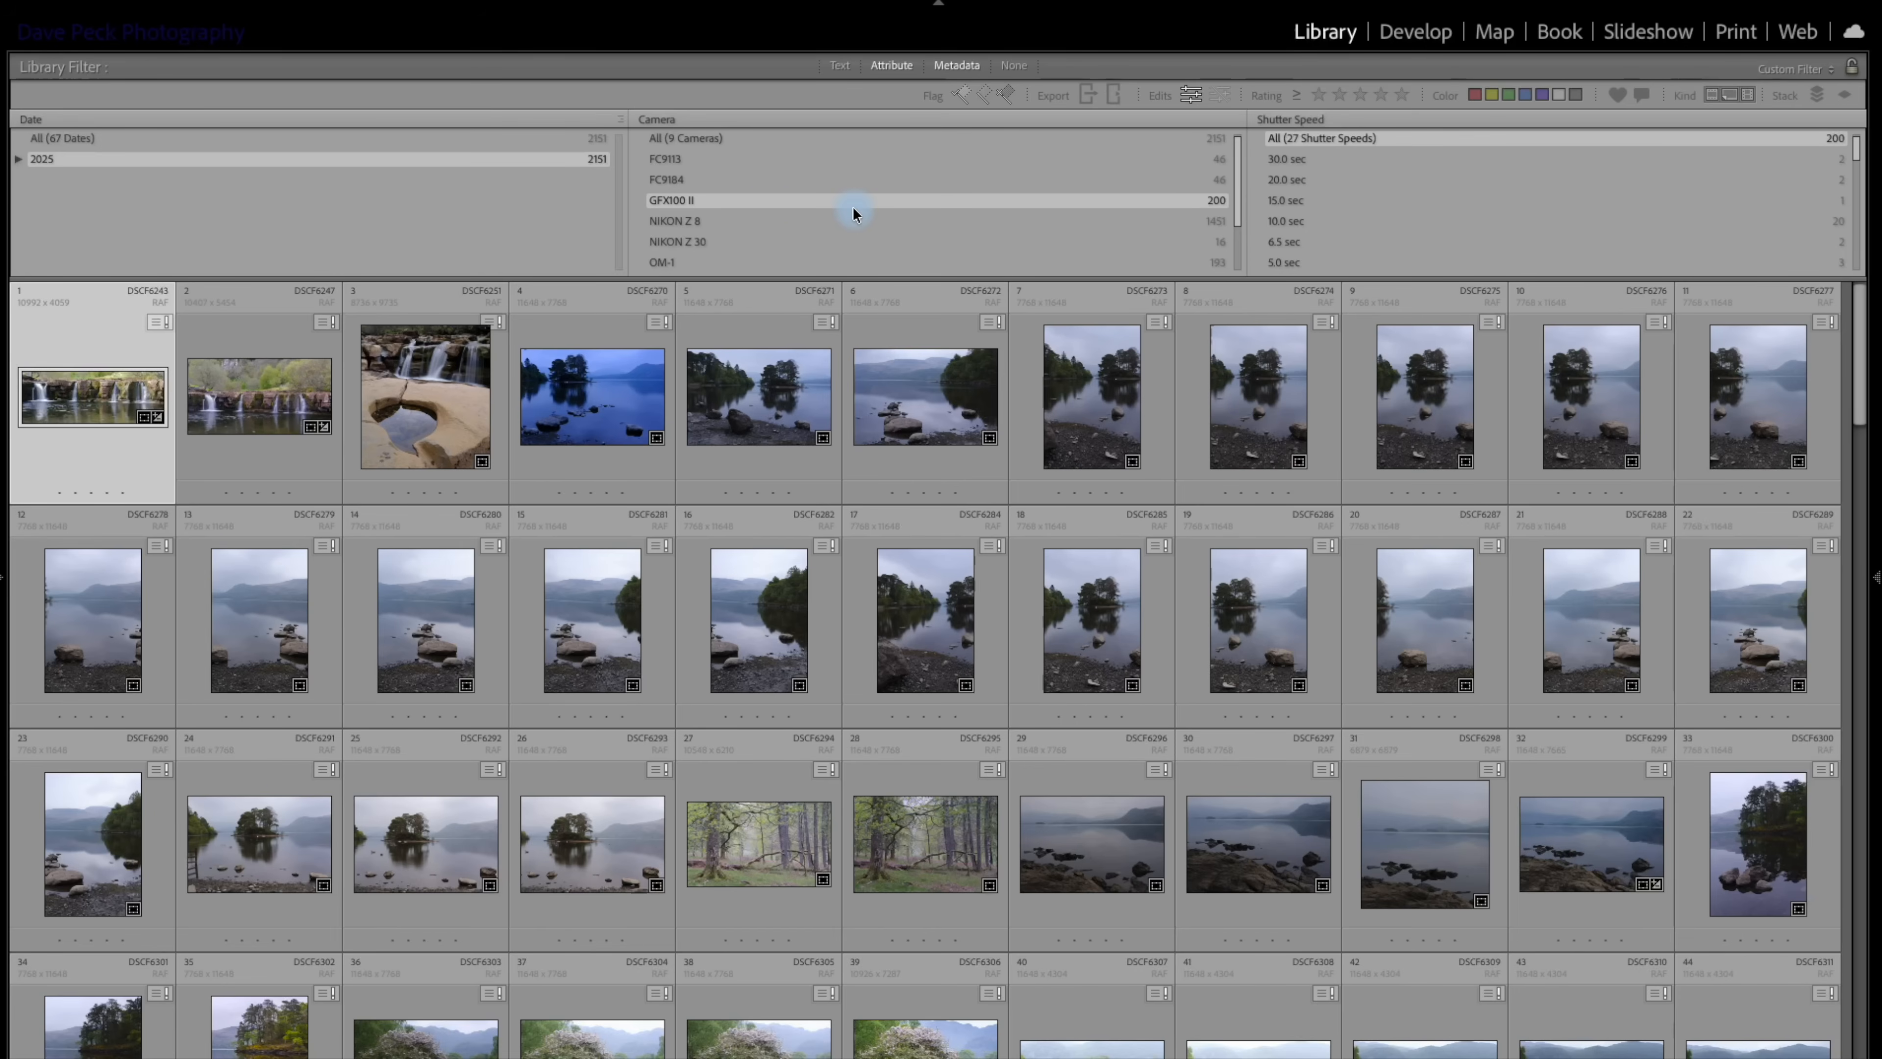
scroll(740, 544, down, 5)
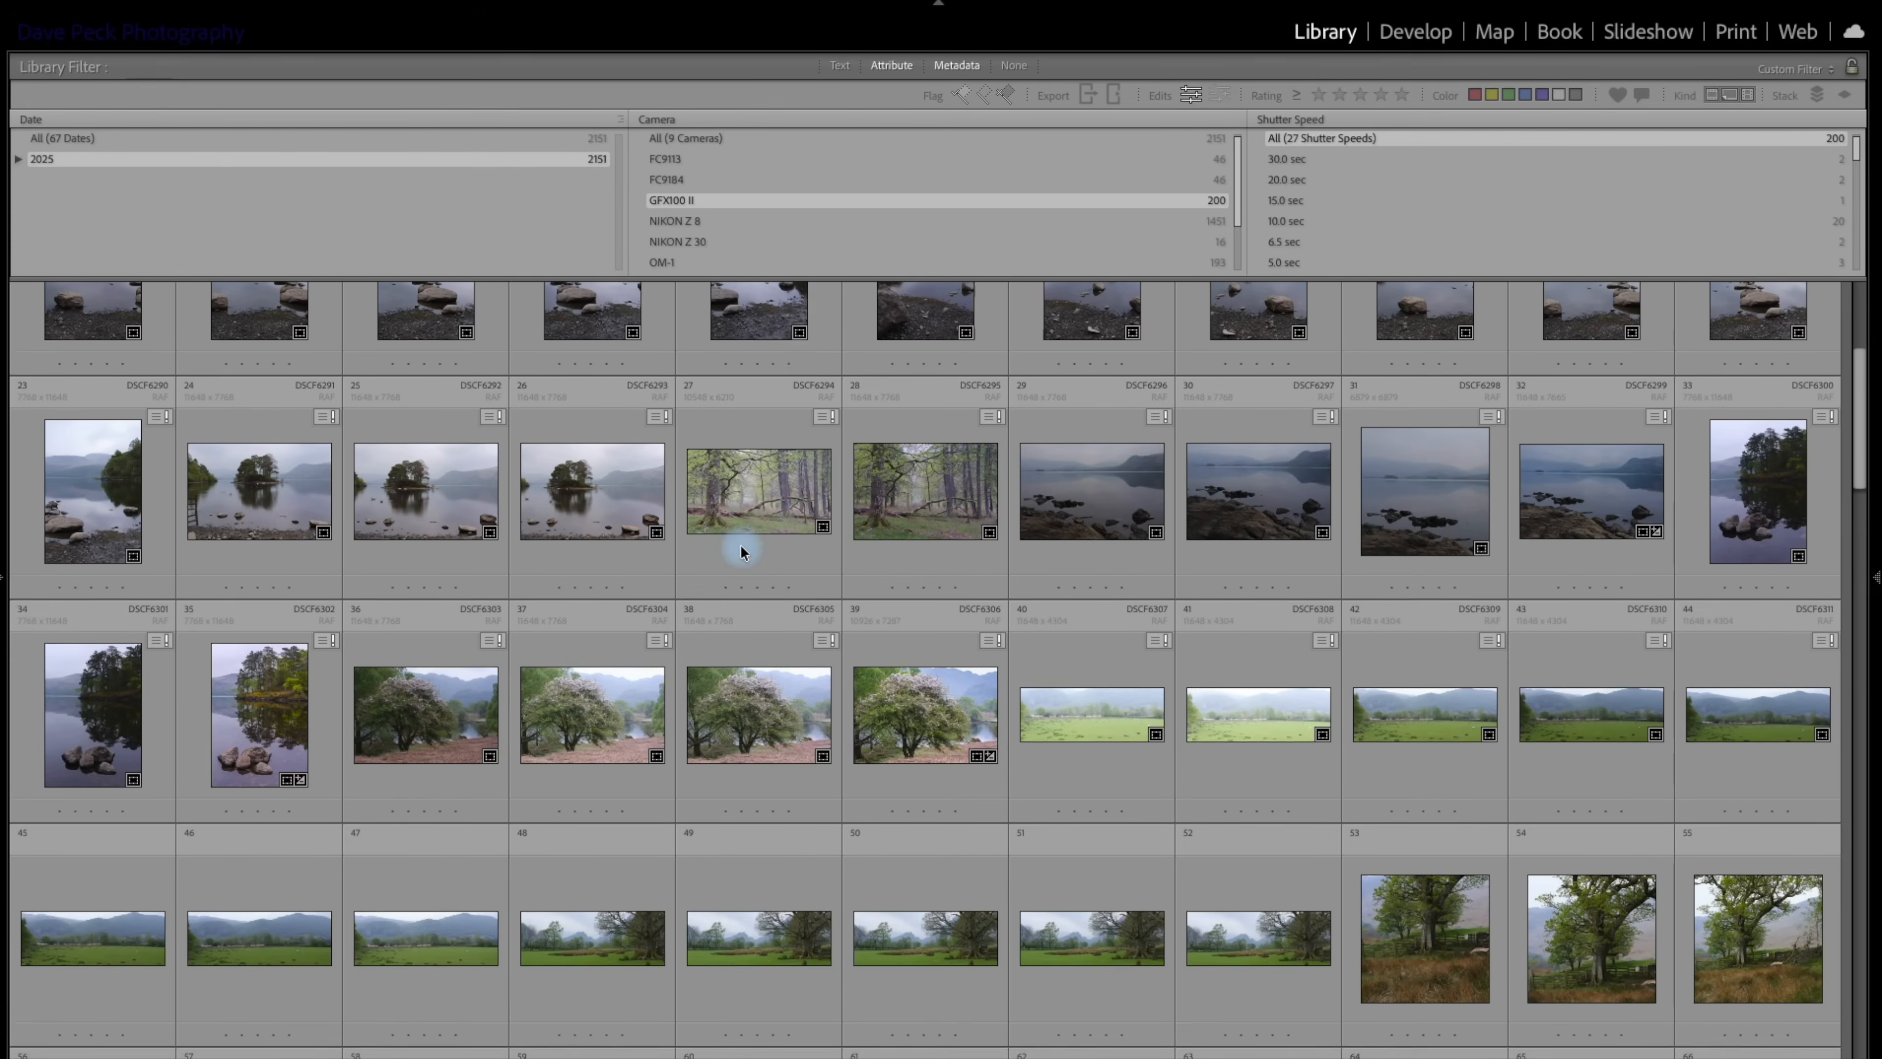
scroll(740, 544, up, 5)
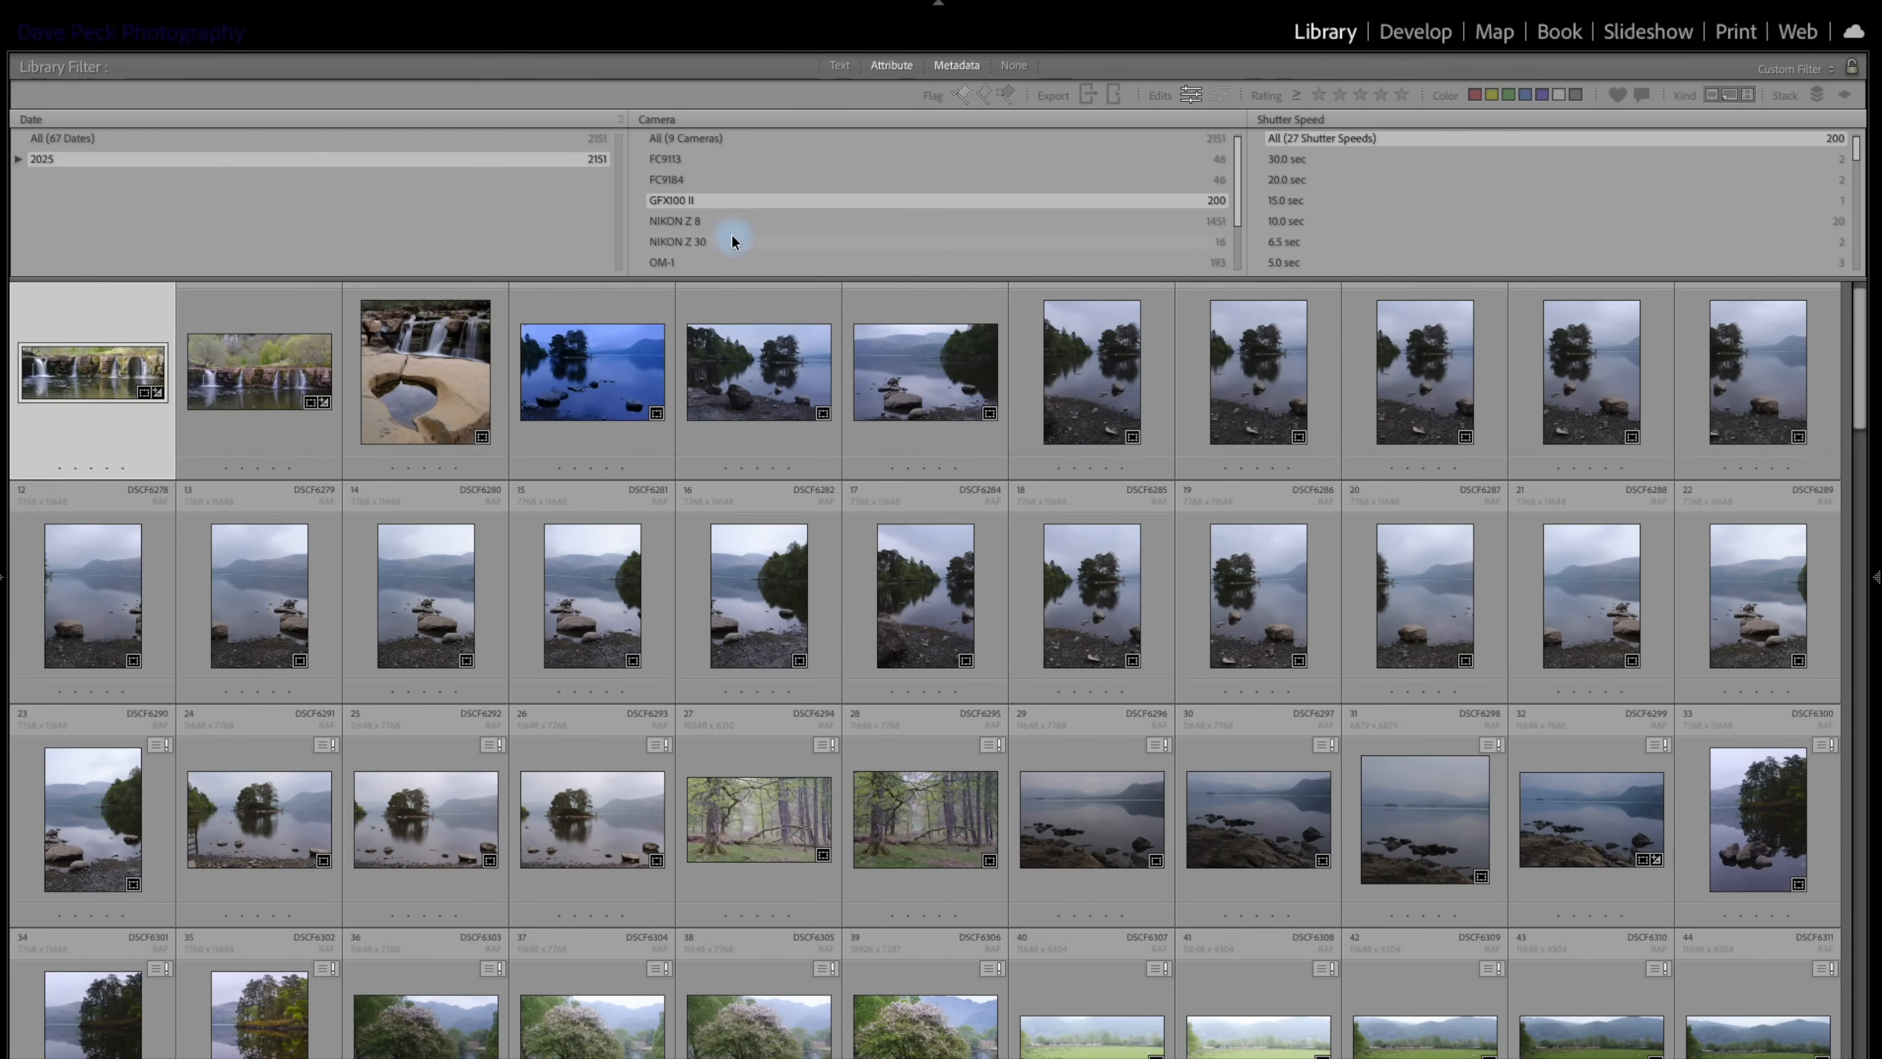
View the edited photos from the NIKON Z 30 and then those from the OM-1MarkII.
click(700, 240)
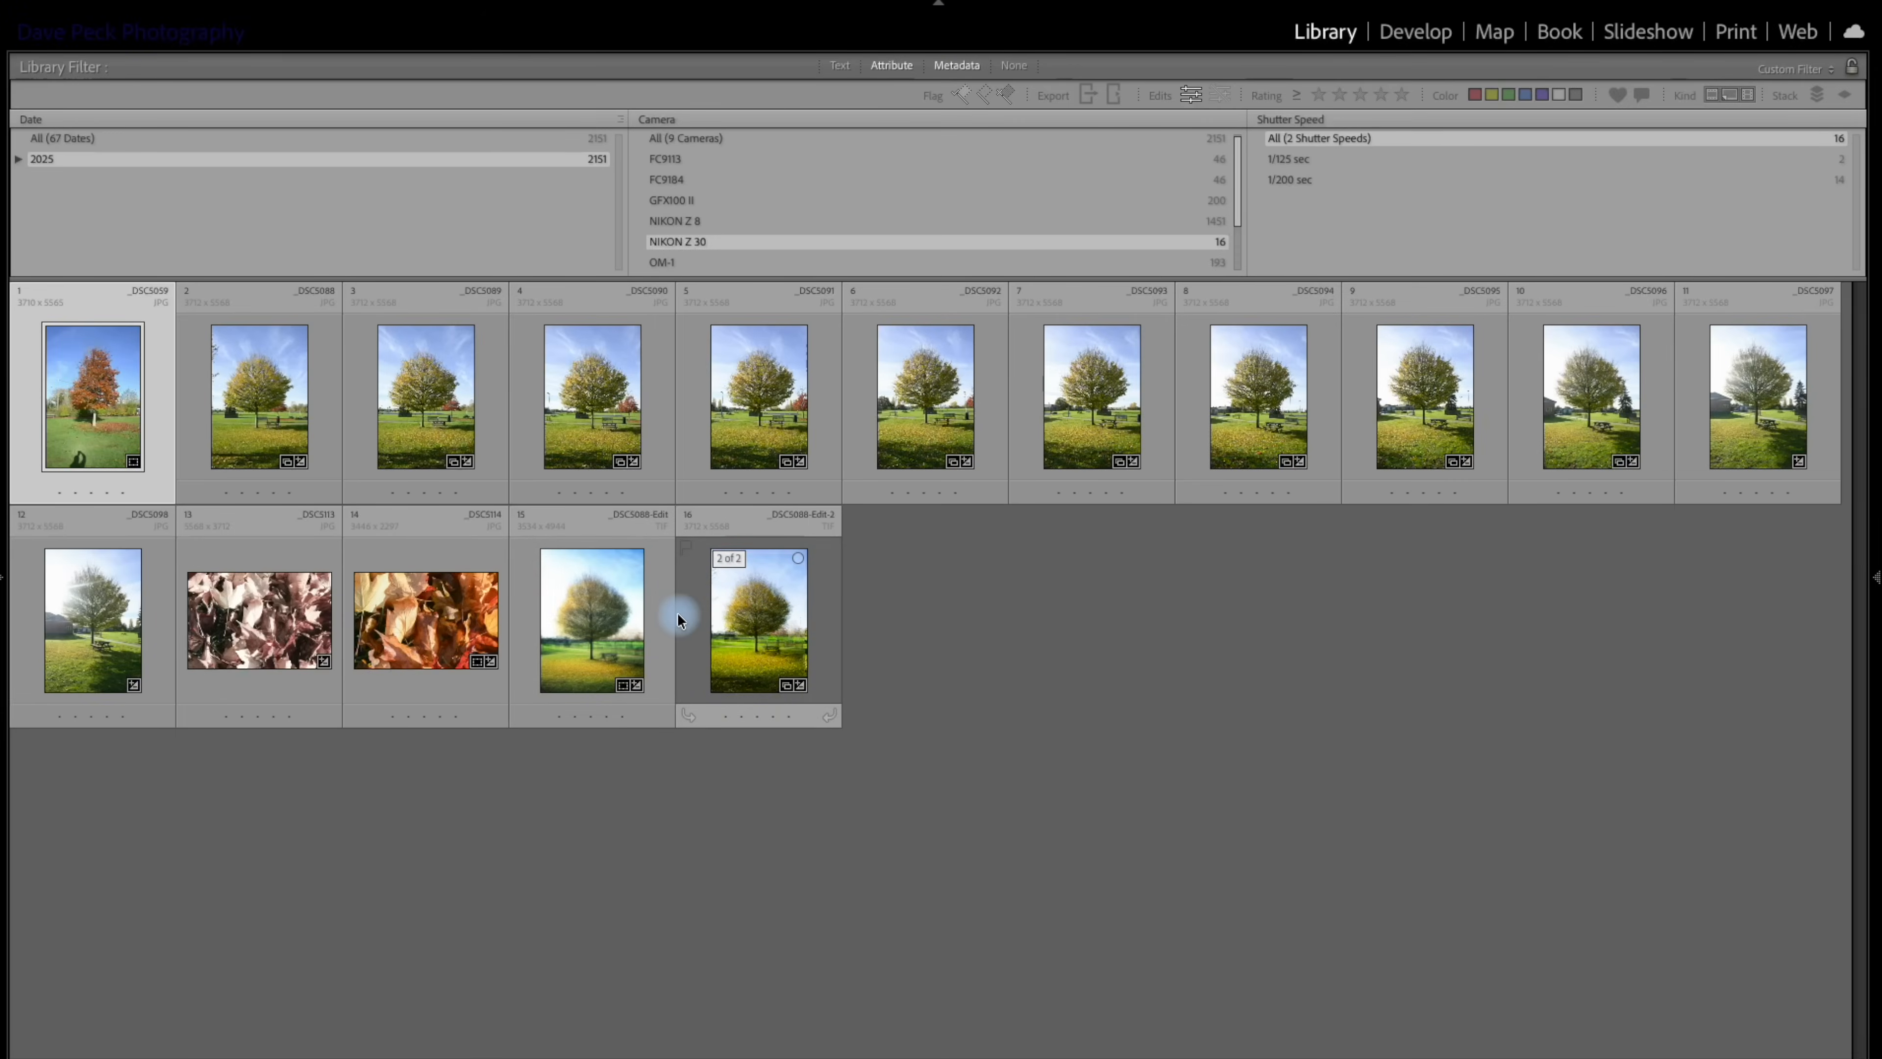
scroll(914, 186, down, 1)
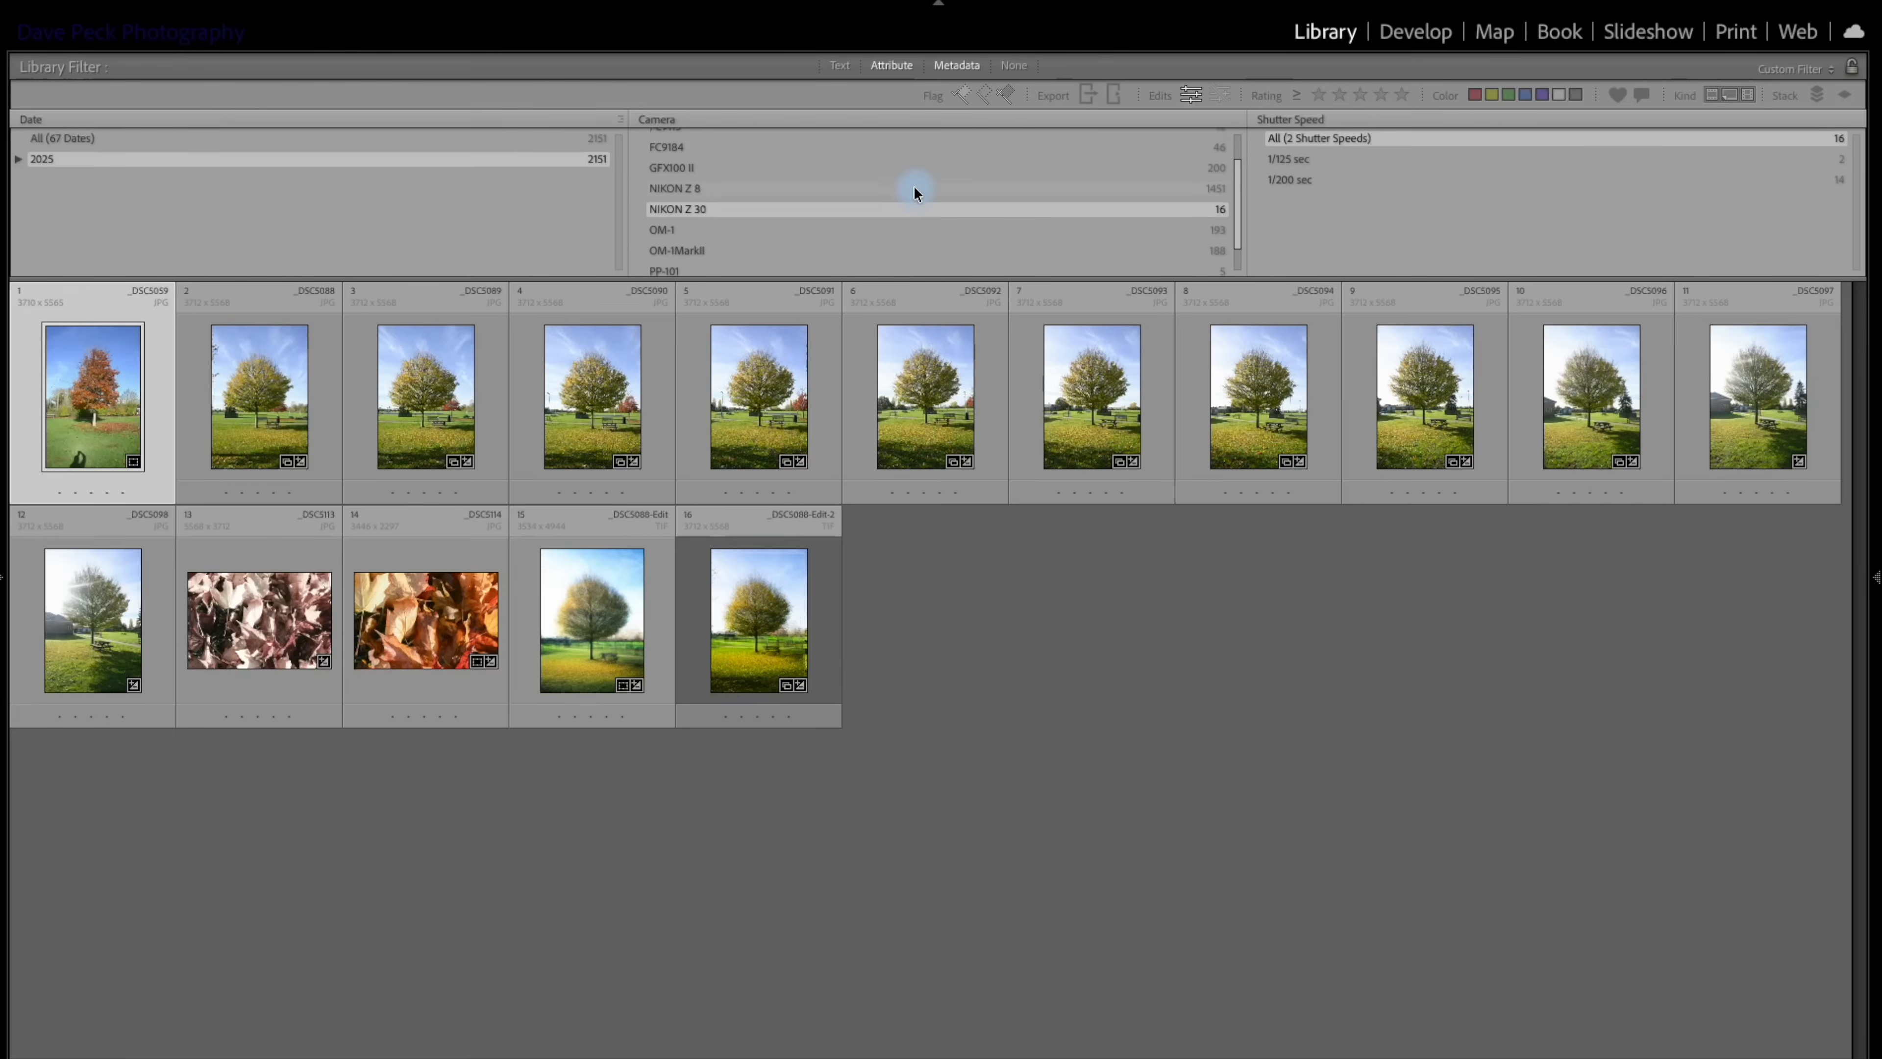
scroll(913, 185, down, 1)
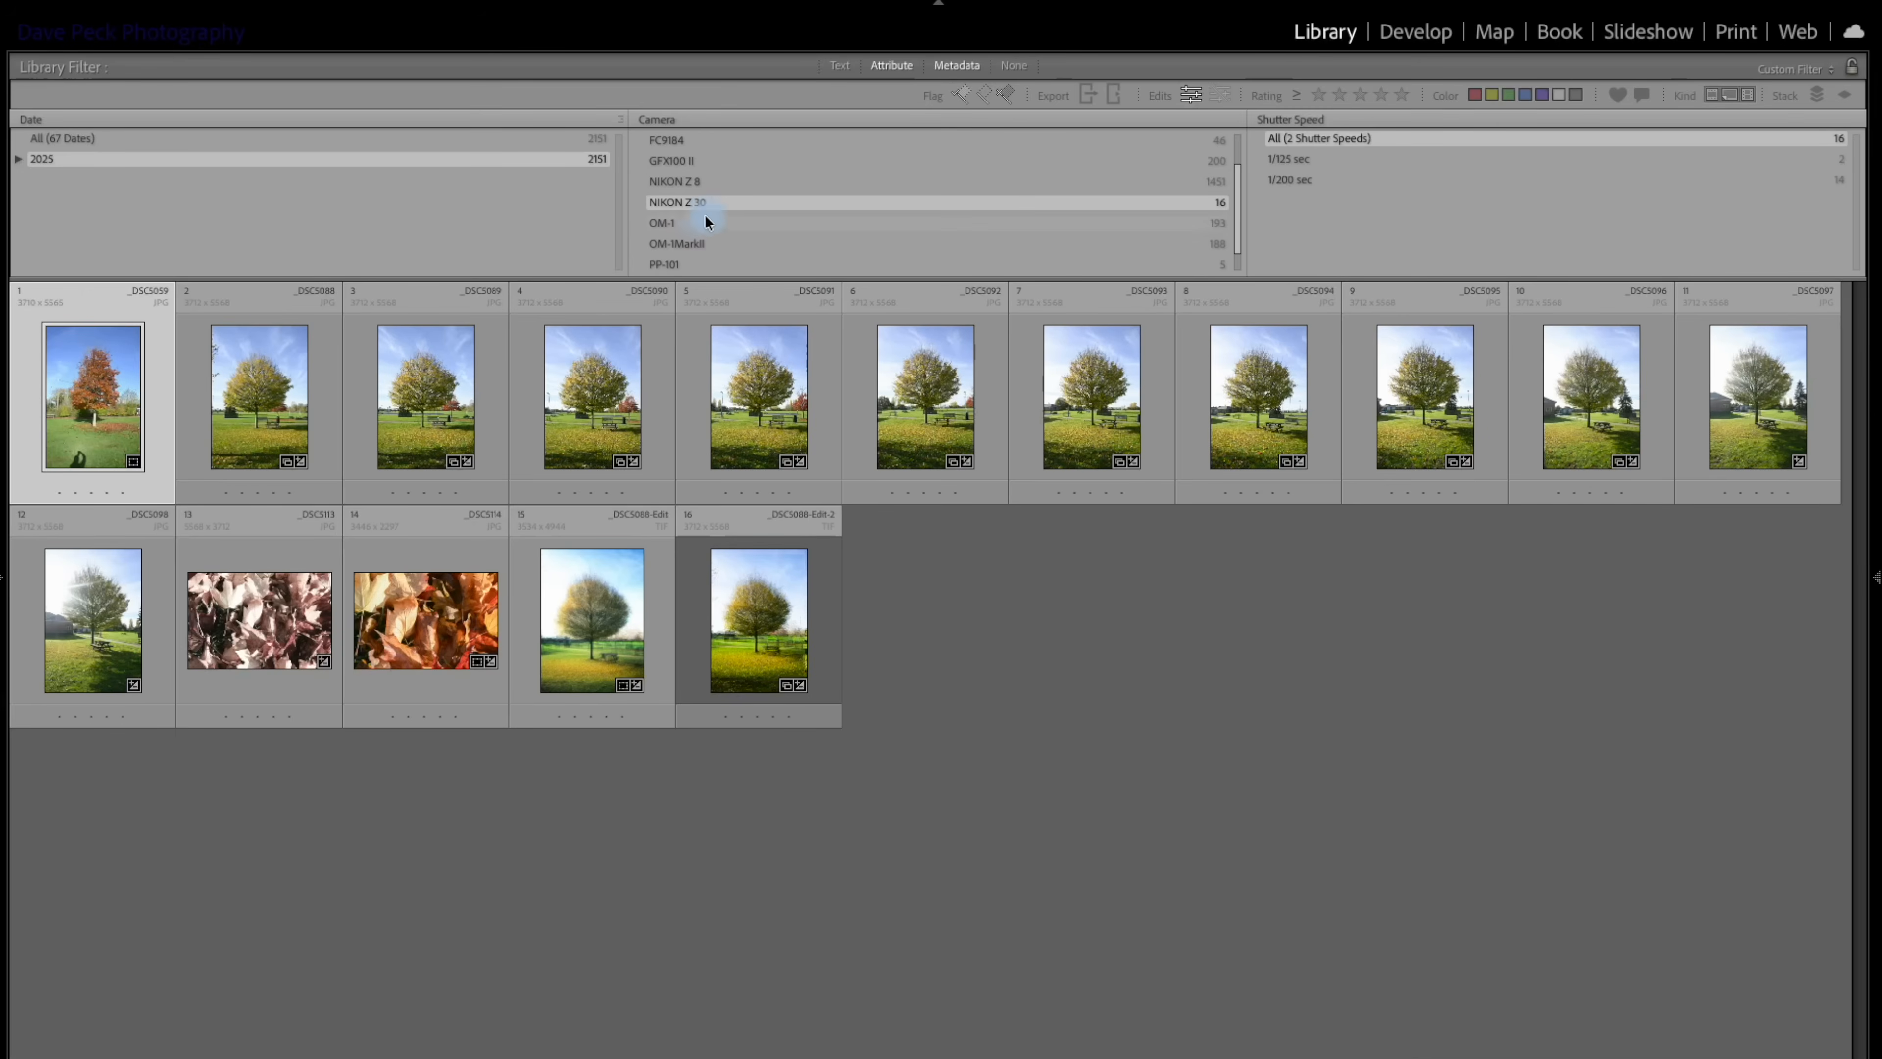
click(697, 245)
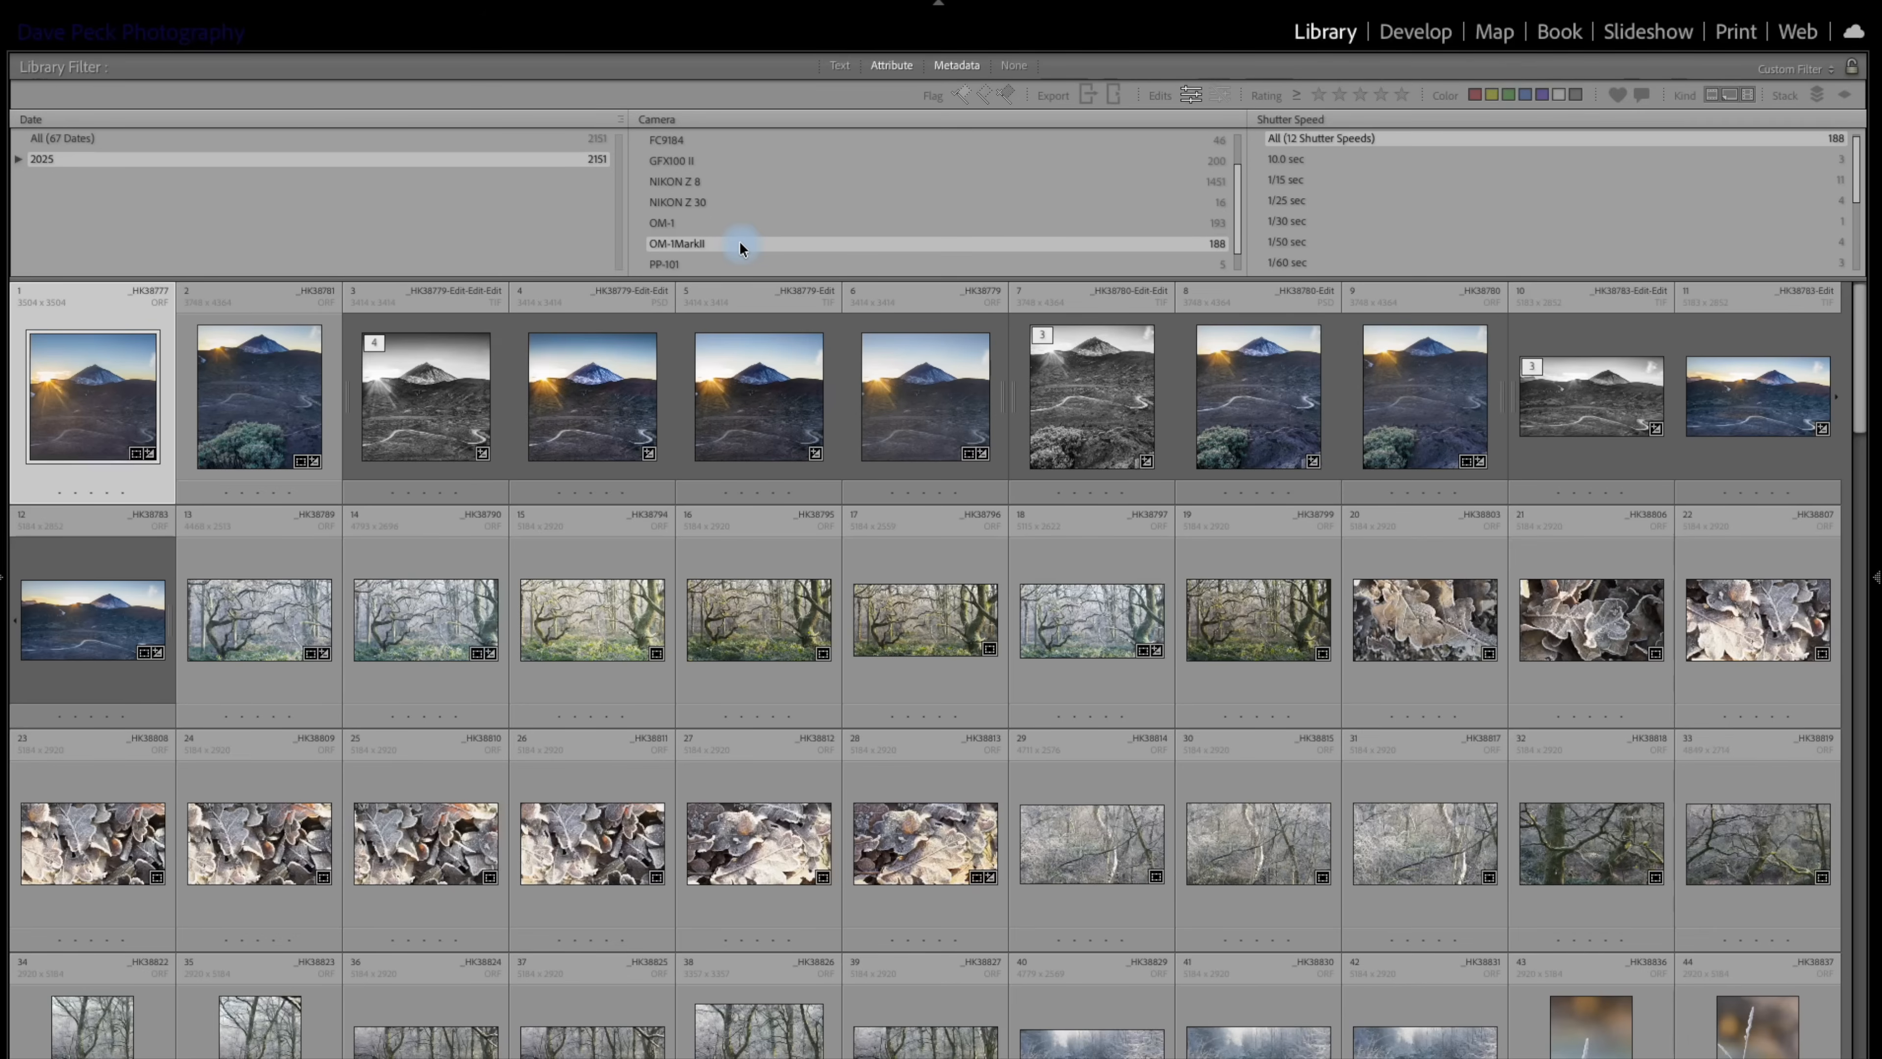
scroll(730, 590, down, 4)
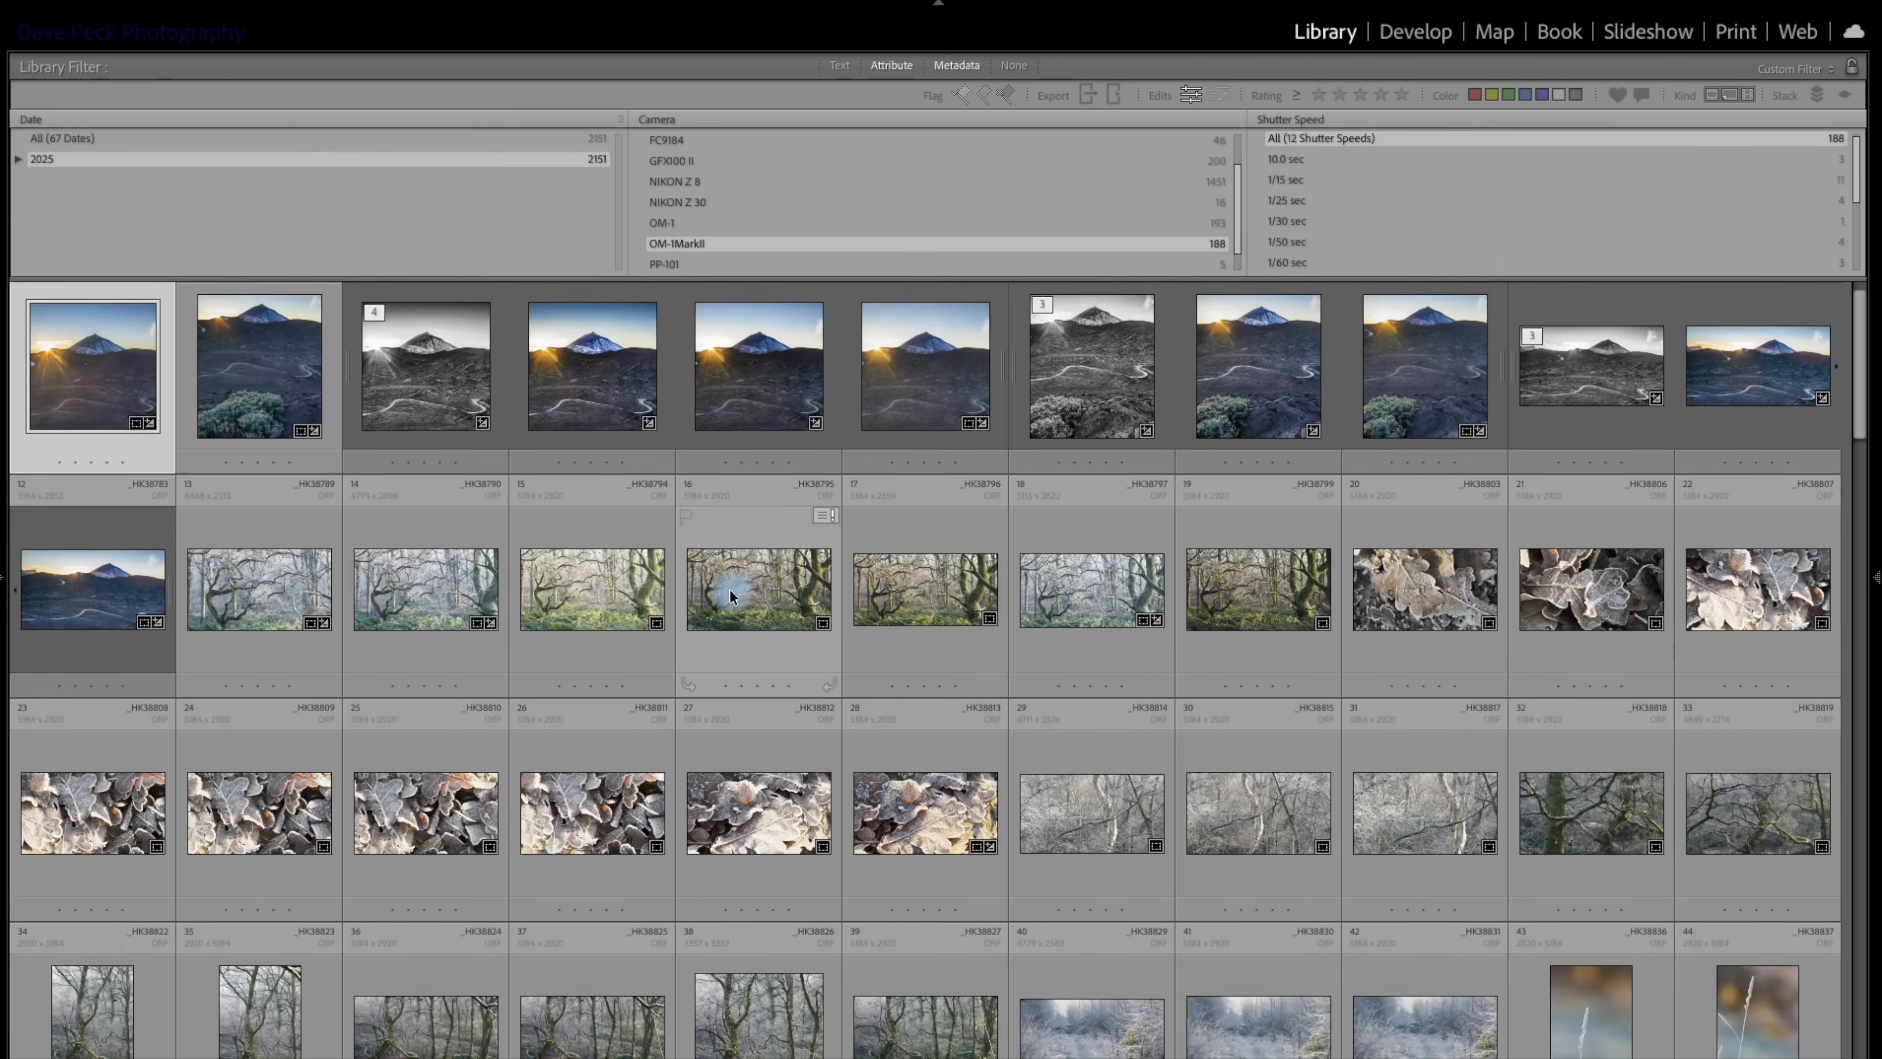
scroll(730, 591, up, 4)
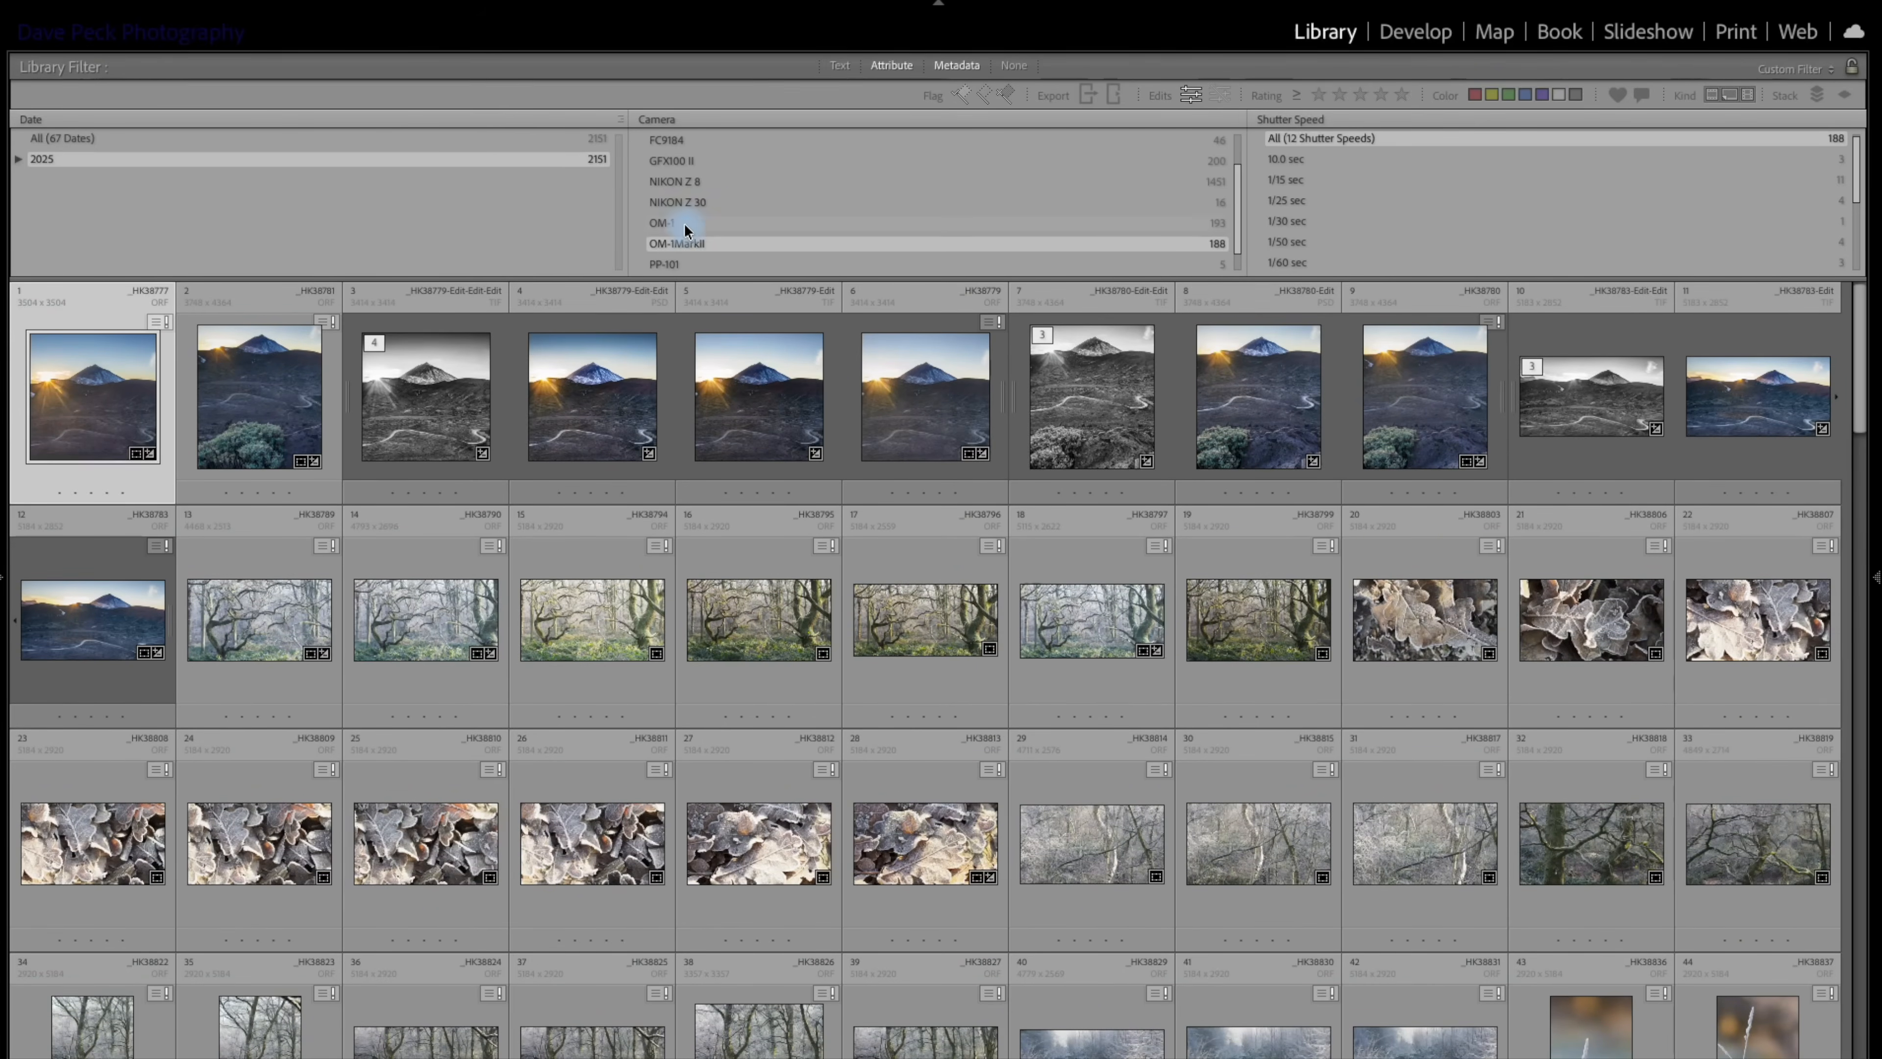
Filter the edited photos to the OM-1 camera and browse its thumbnails.
click(697, 222)
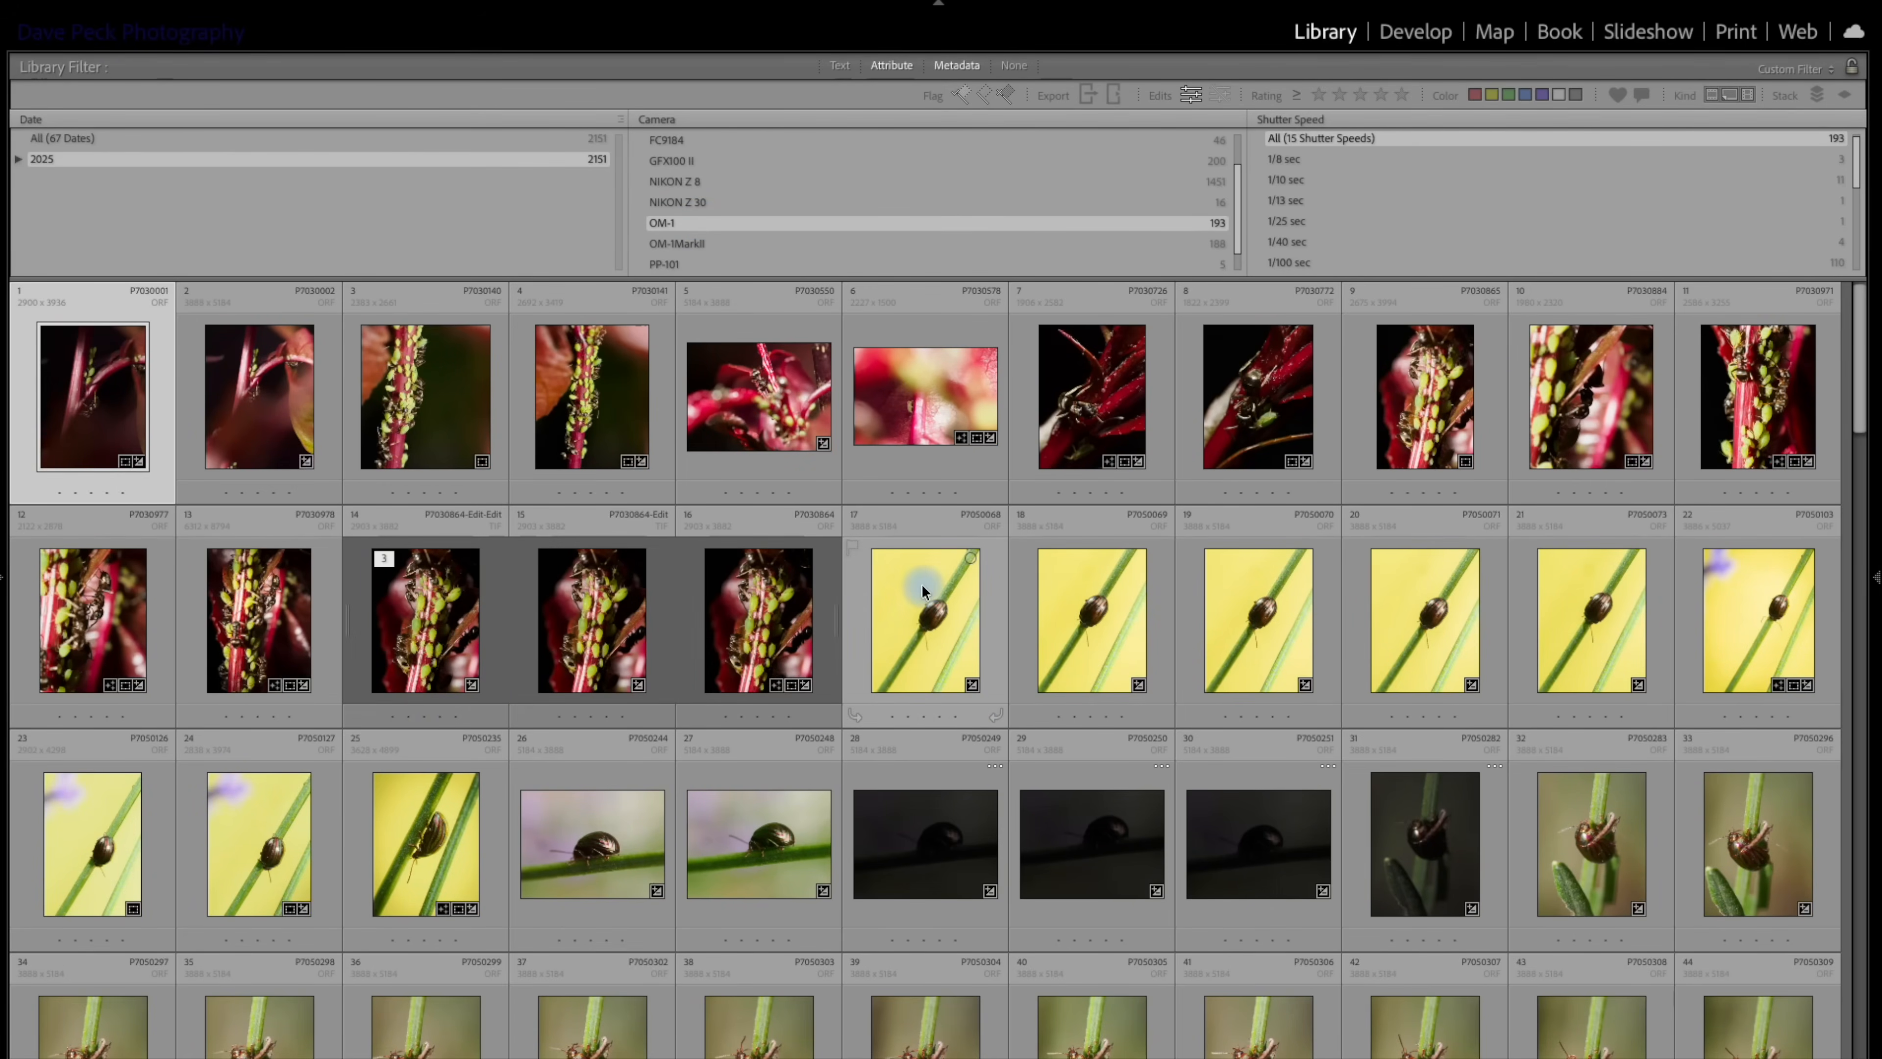
scroll(922, 584, down, 5)
scroll(922, 584, up, 8)
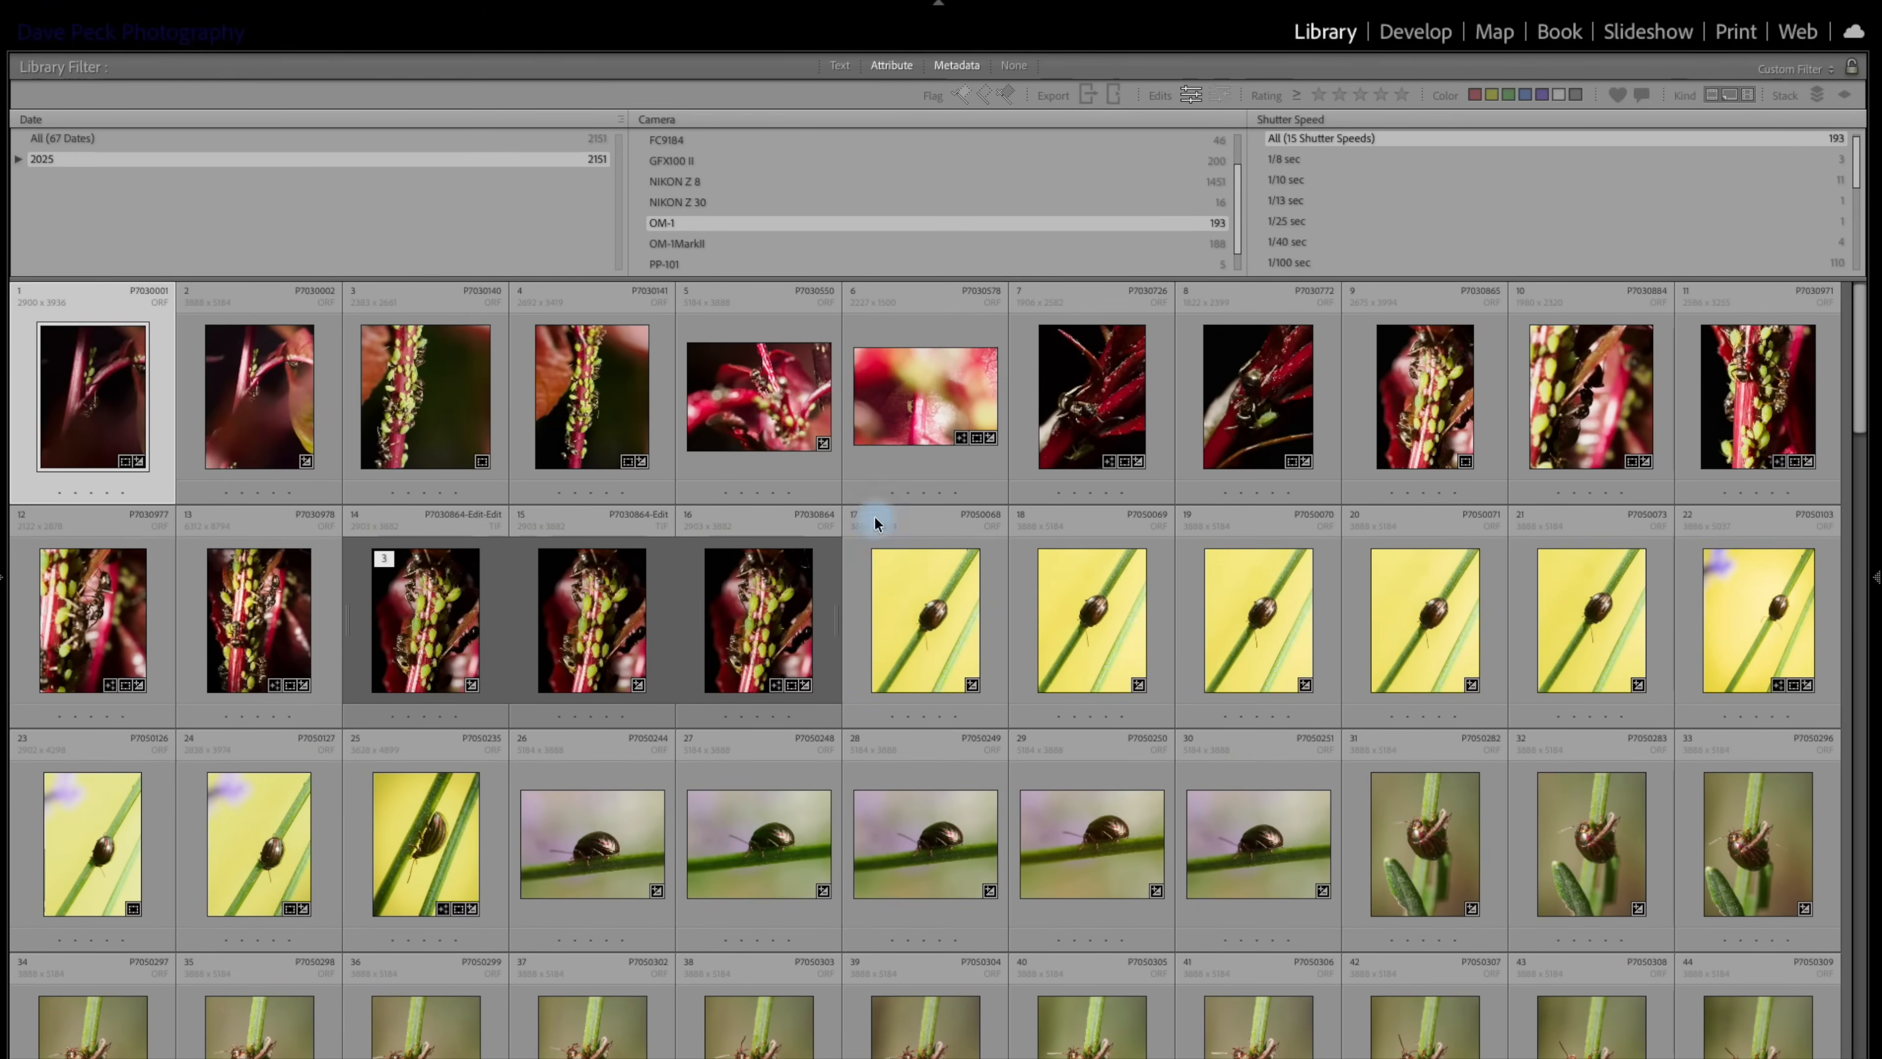
View the edited photos from the PP-101 camera and those listed under Unknown Camera.
click(688, 265)
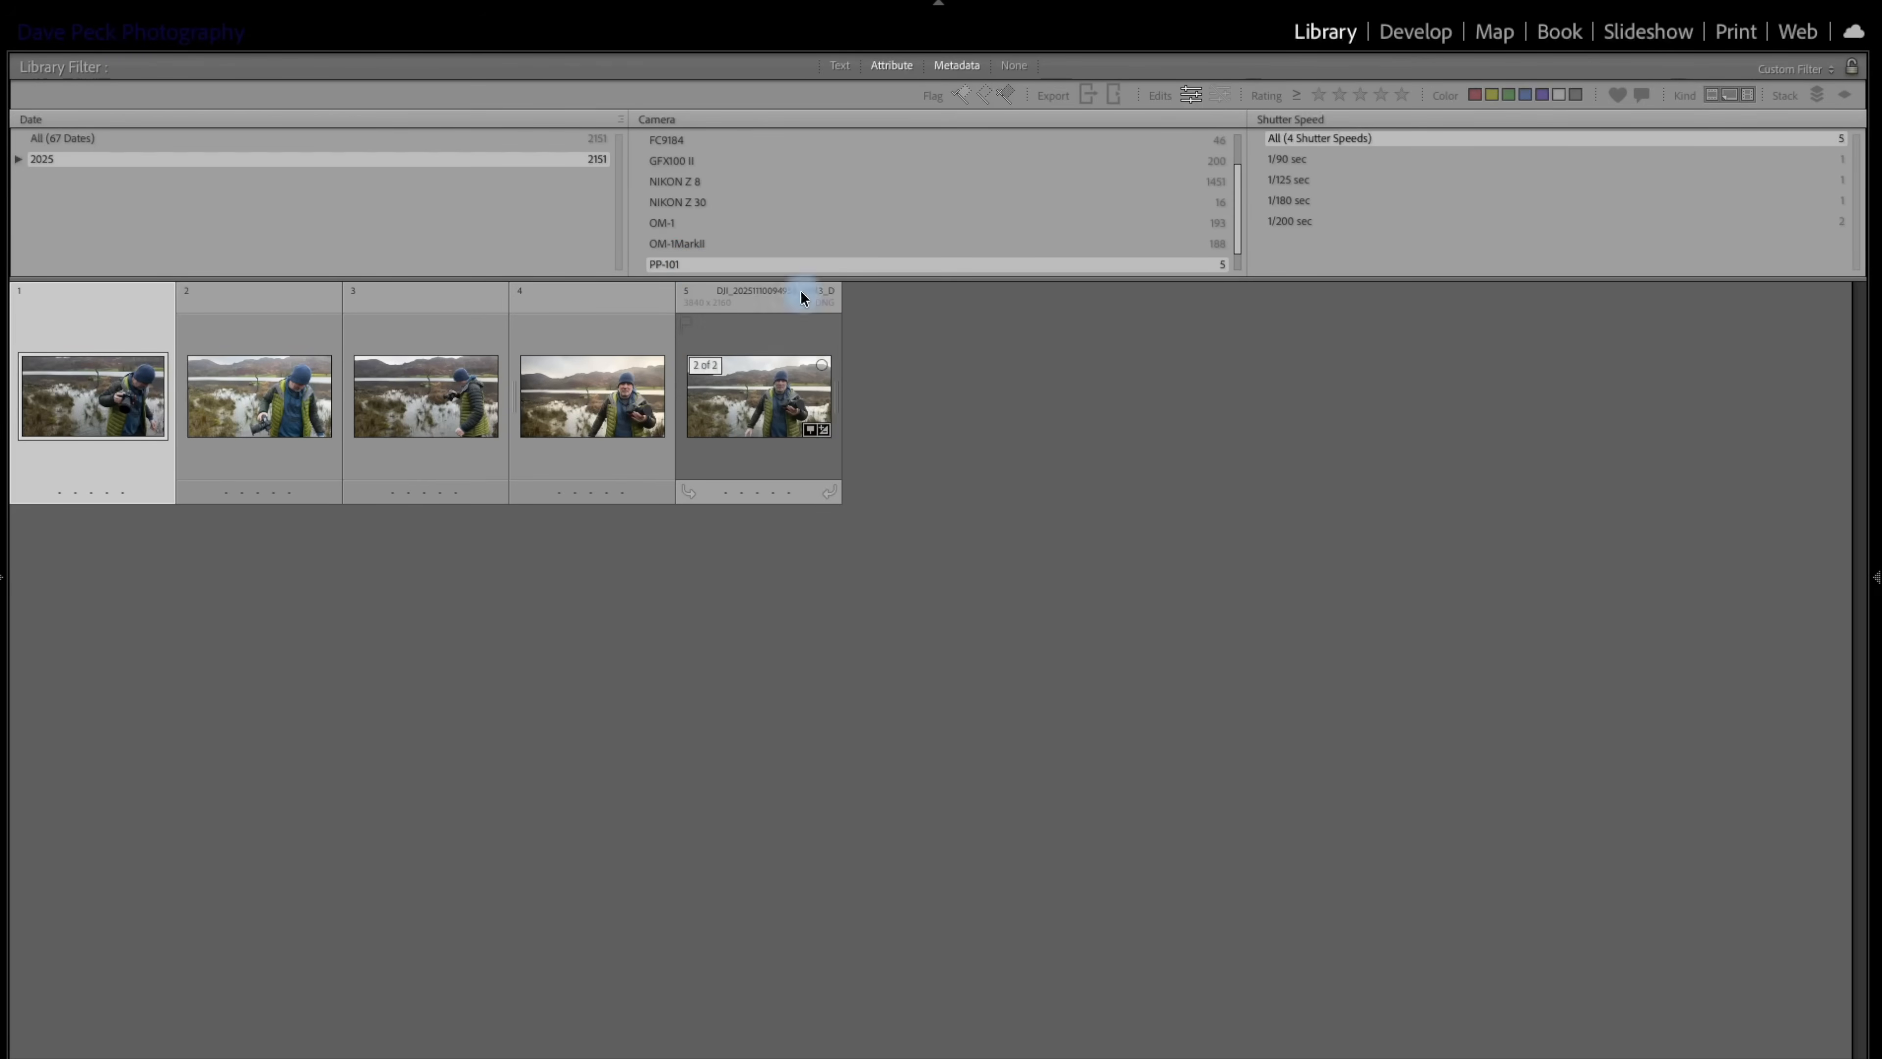
scroll(819, 218, down, 1)
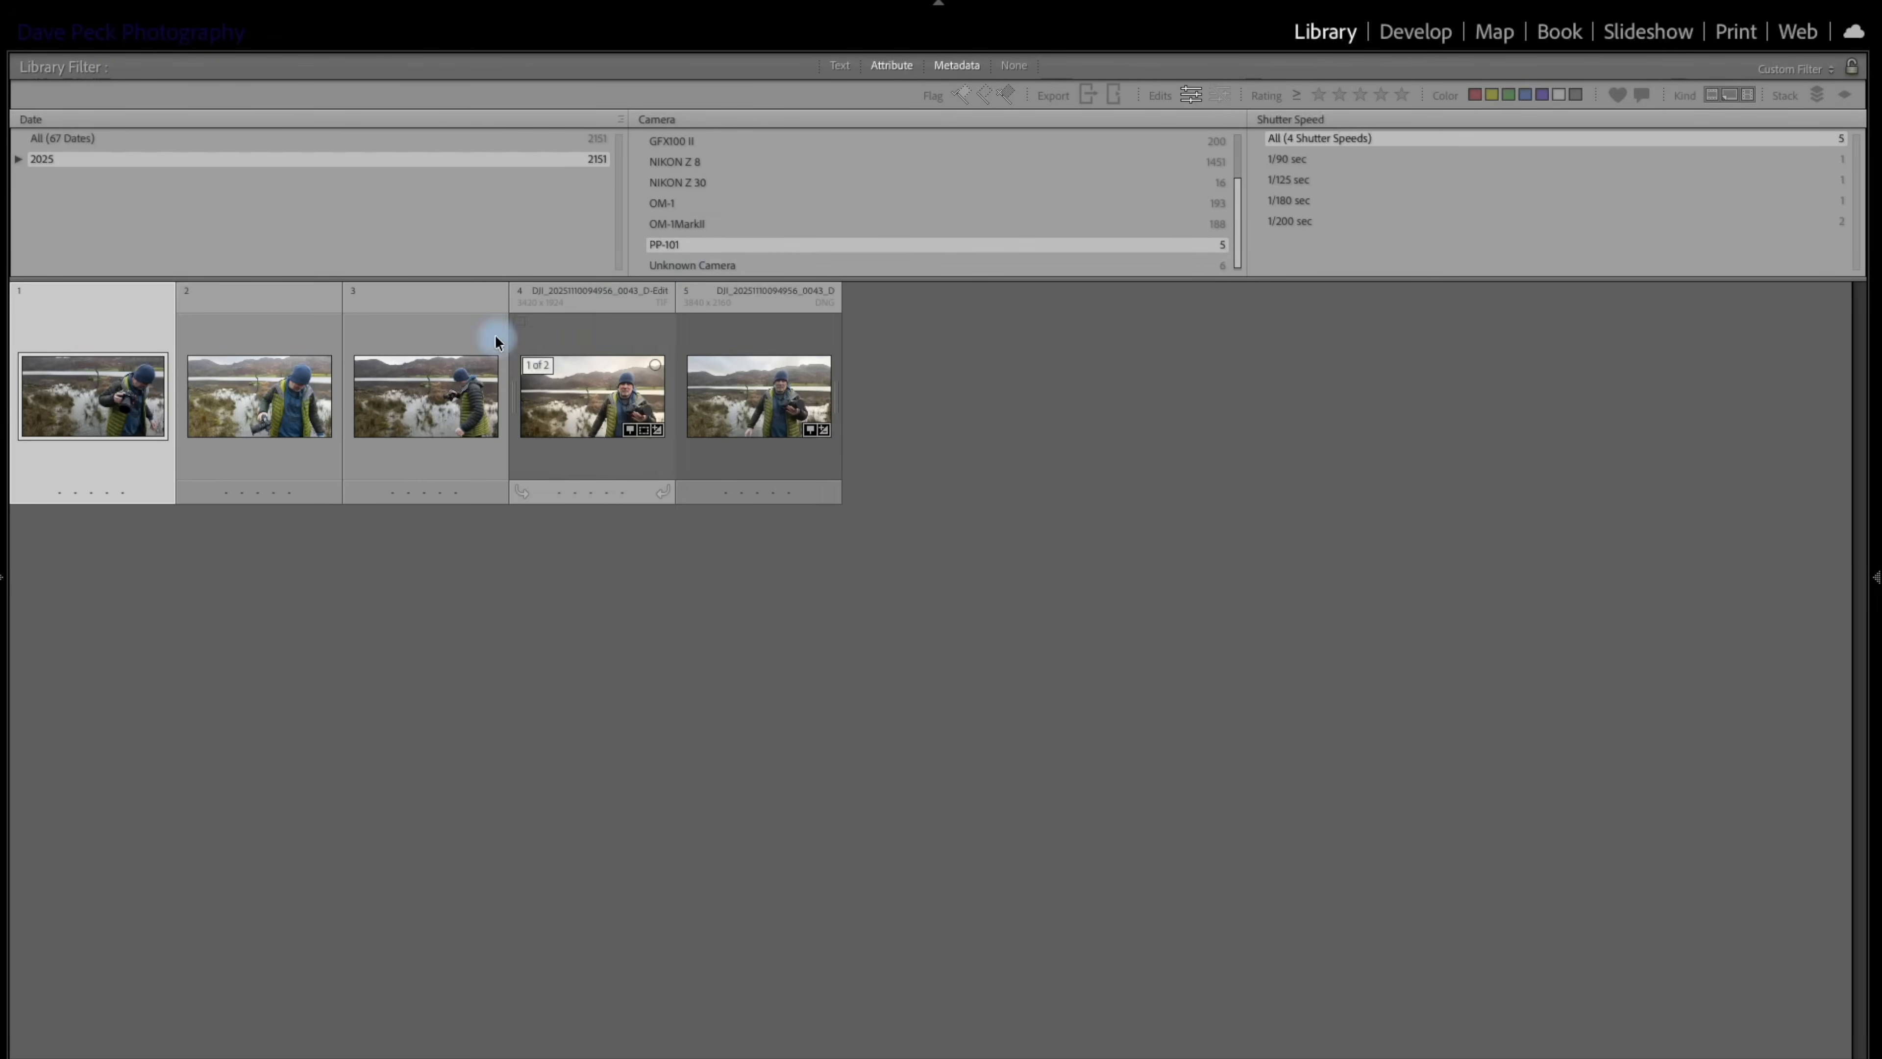
click(746, 263)
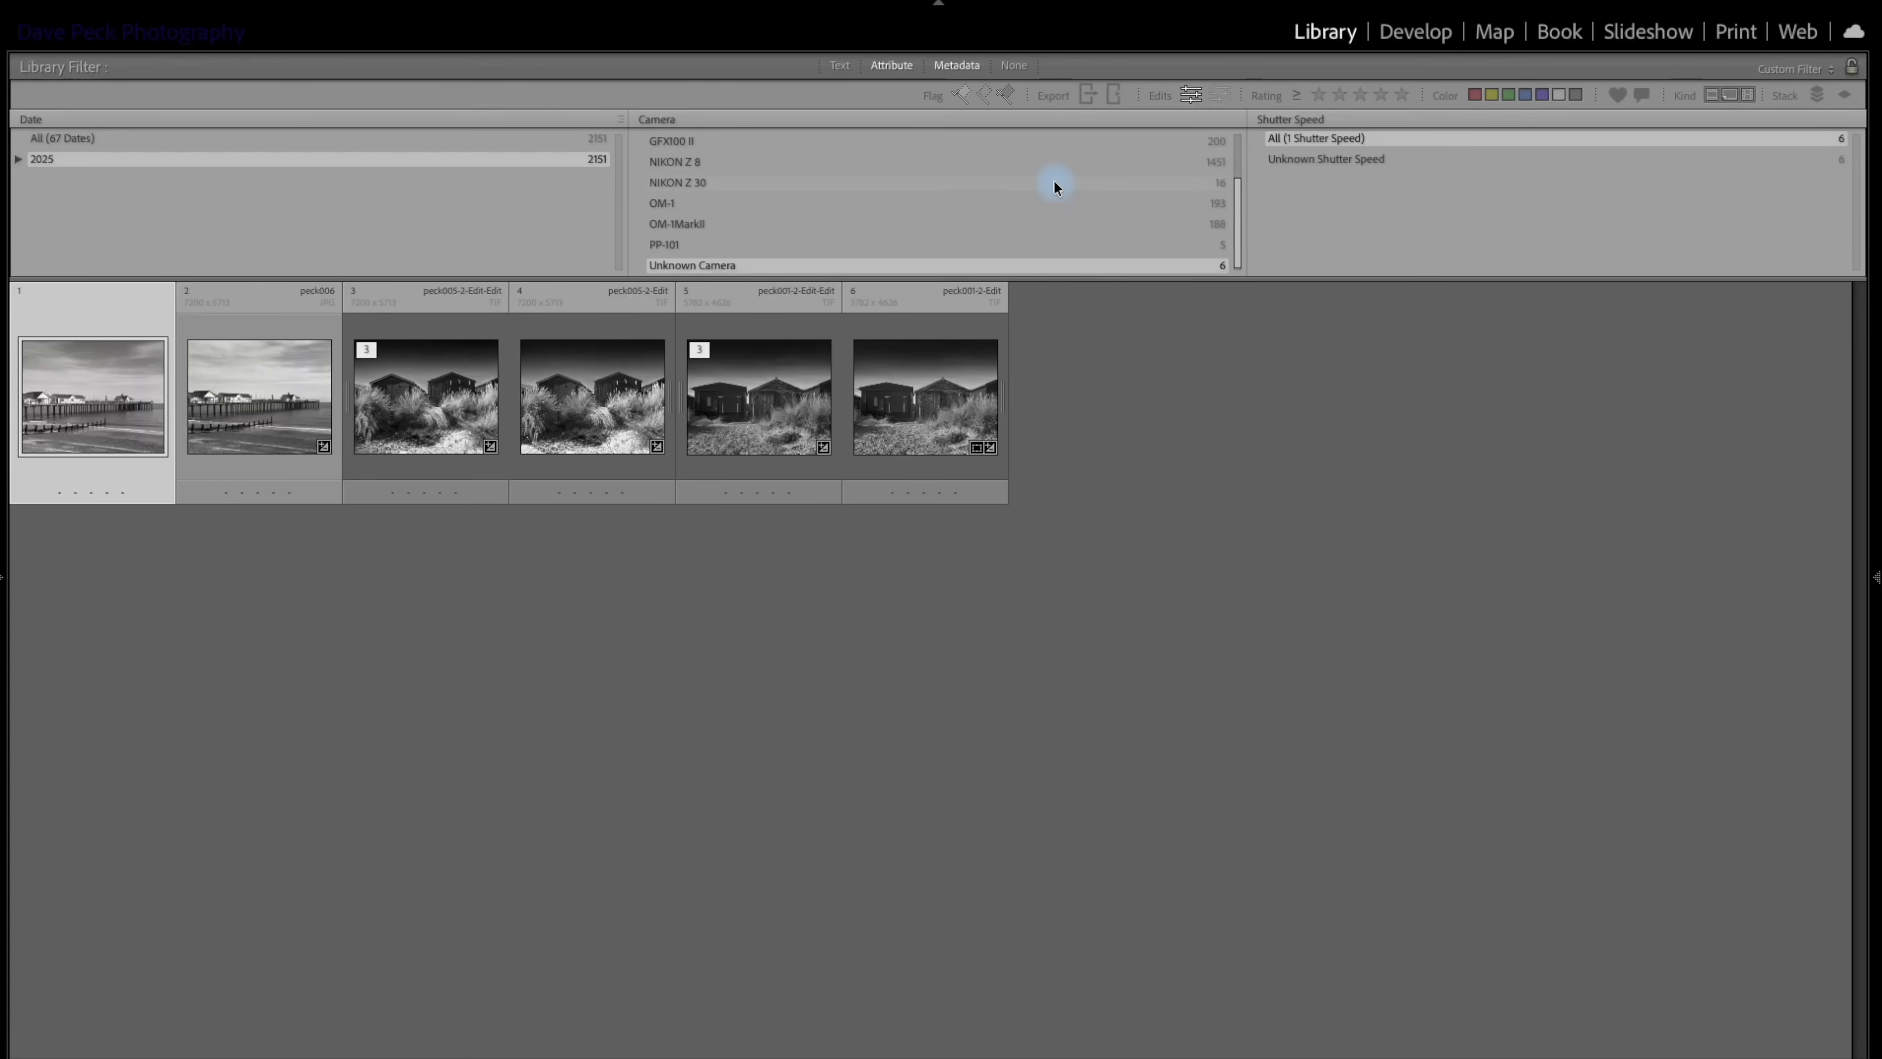
Reset the Camera filter to all cameras and narrow it to the NIKON Z 8.
scroll(1053, 180, up, 3)
click(802, 138)
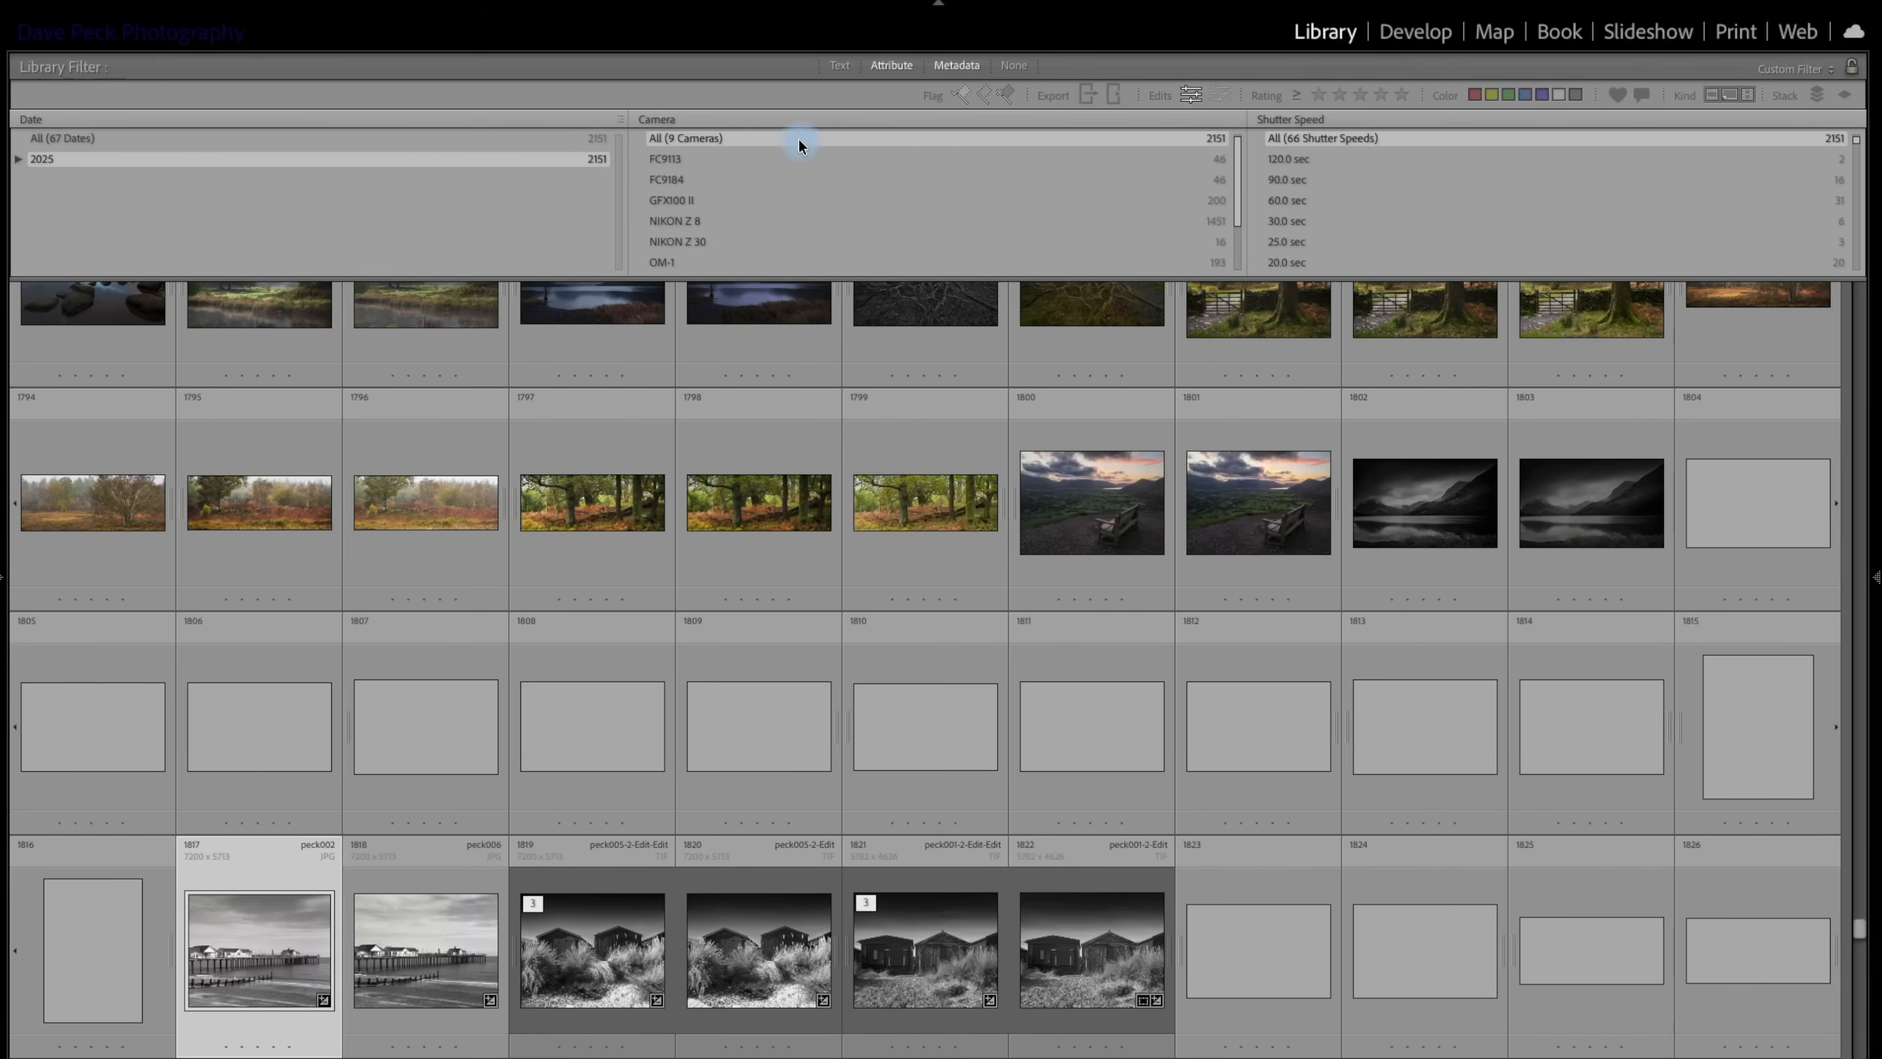
click(677, 218)
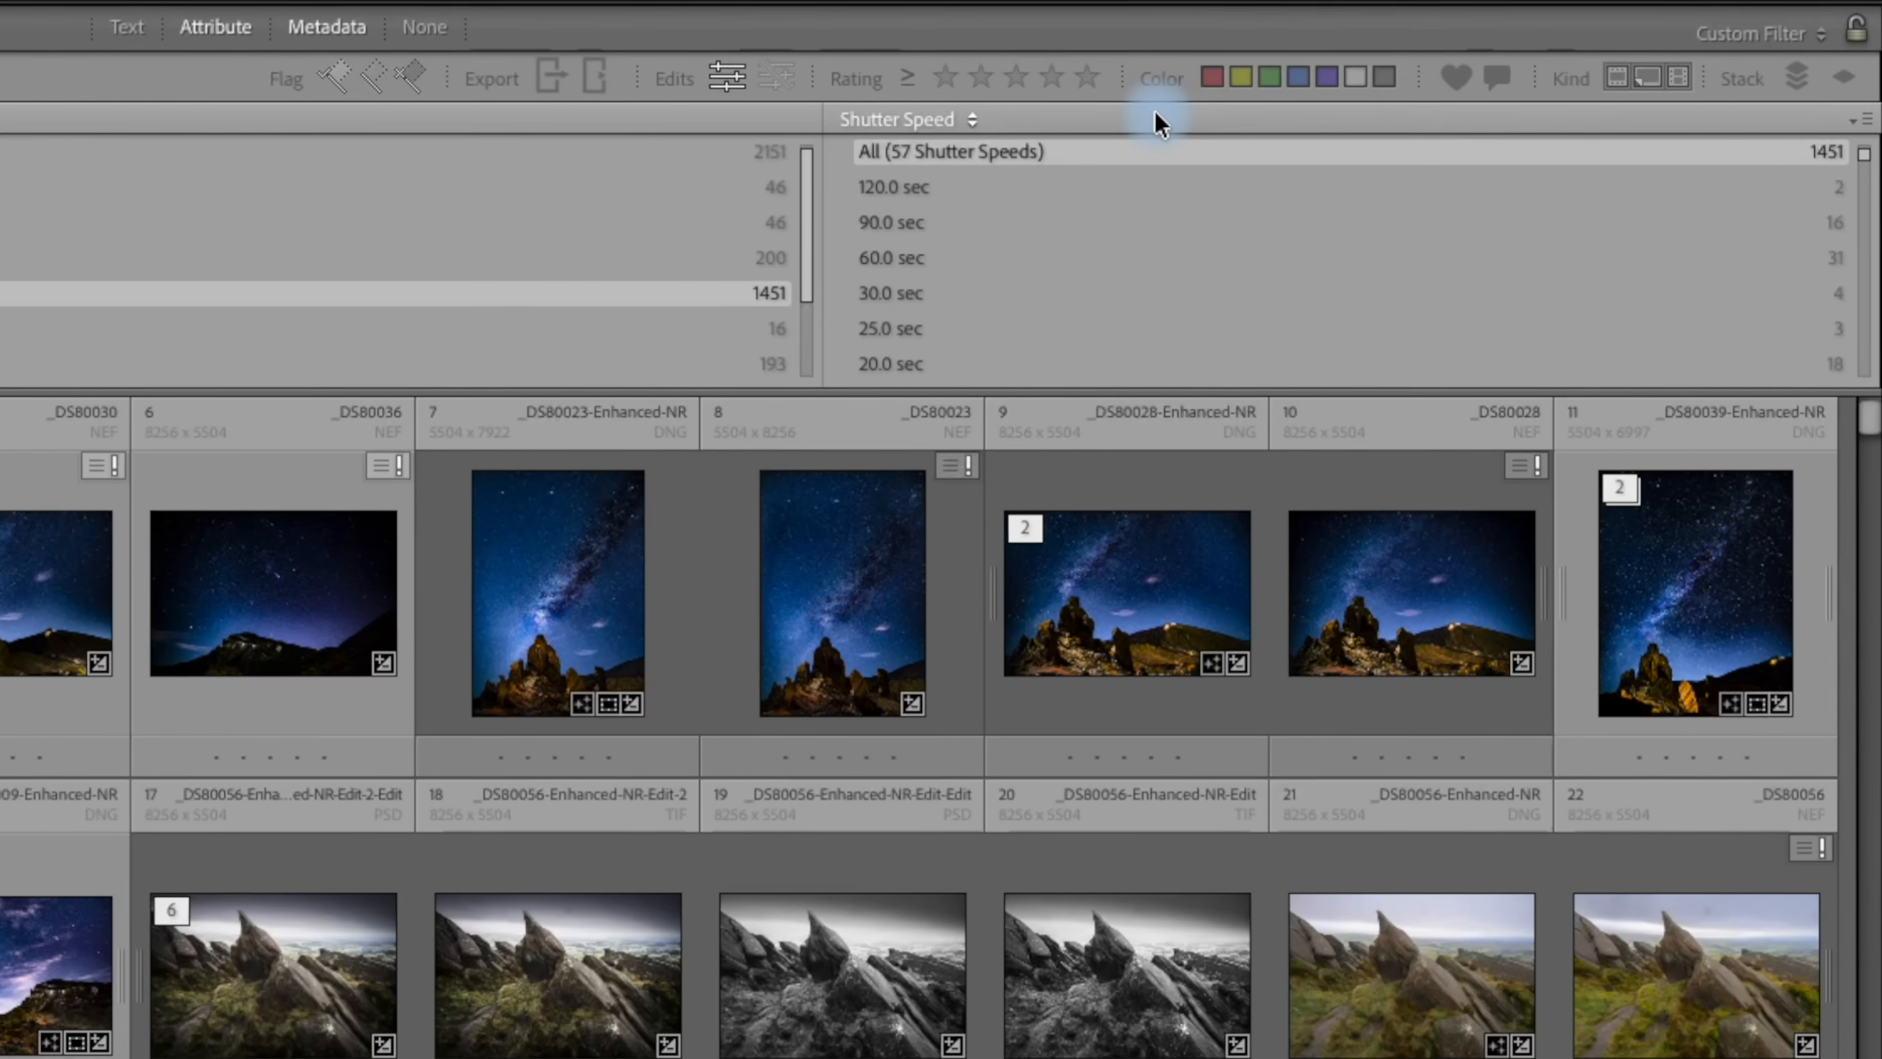
Change the Shutter Speed column to Exported Files and filter the NIKON Z 8 photos to exported files only.
click(1439, 120)
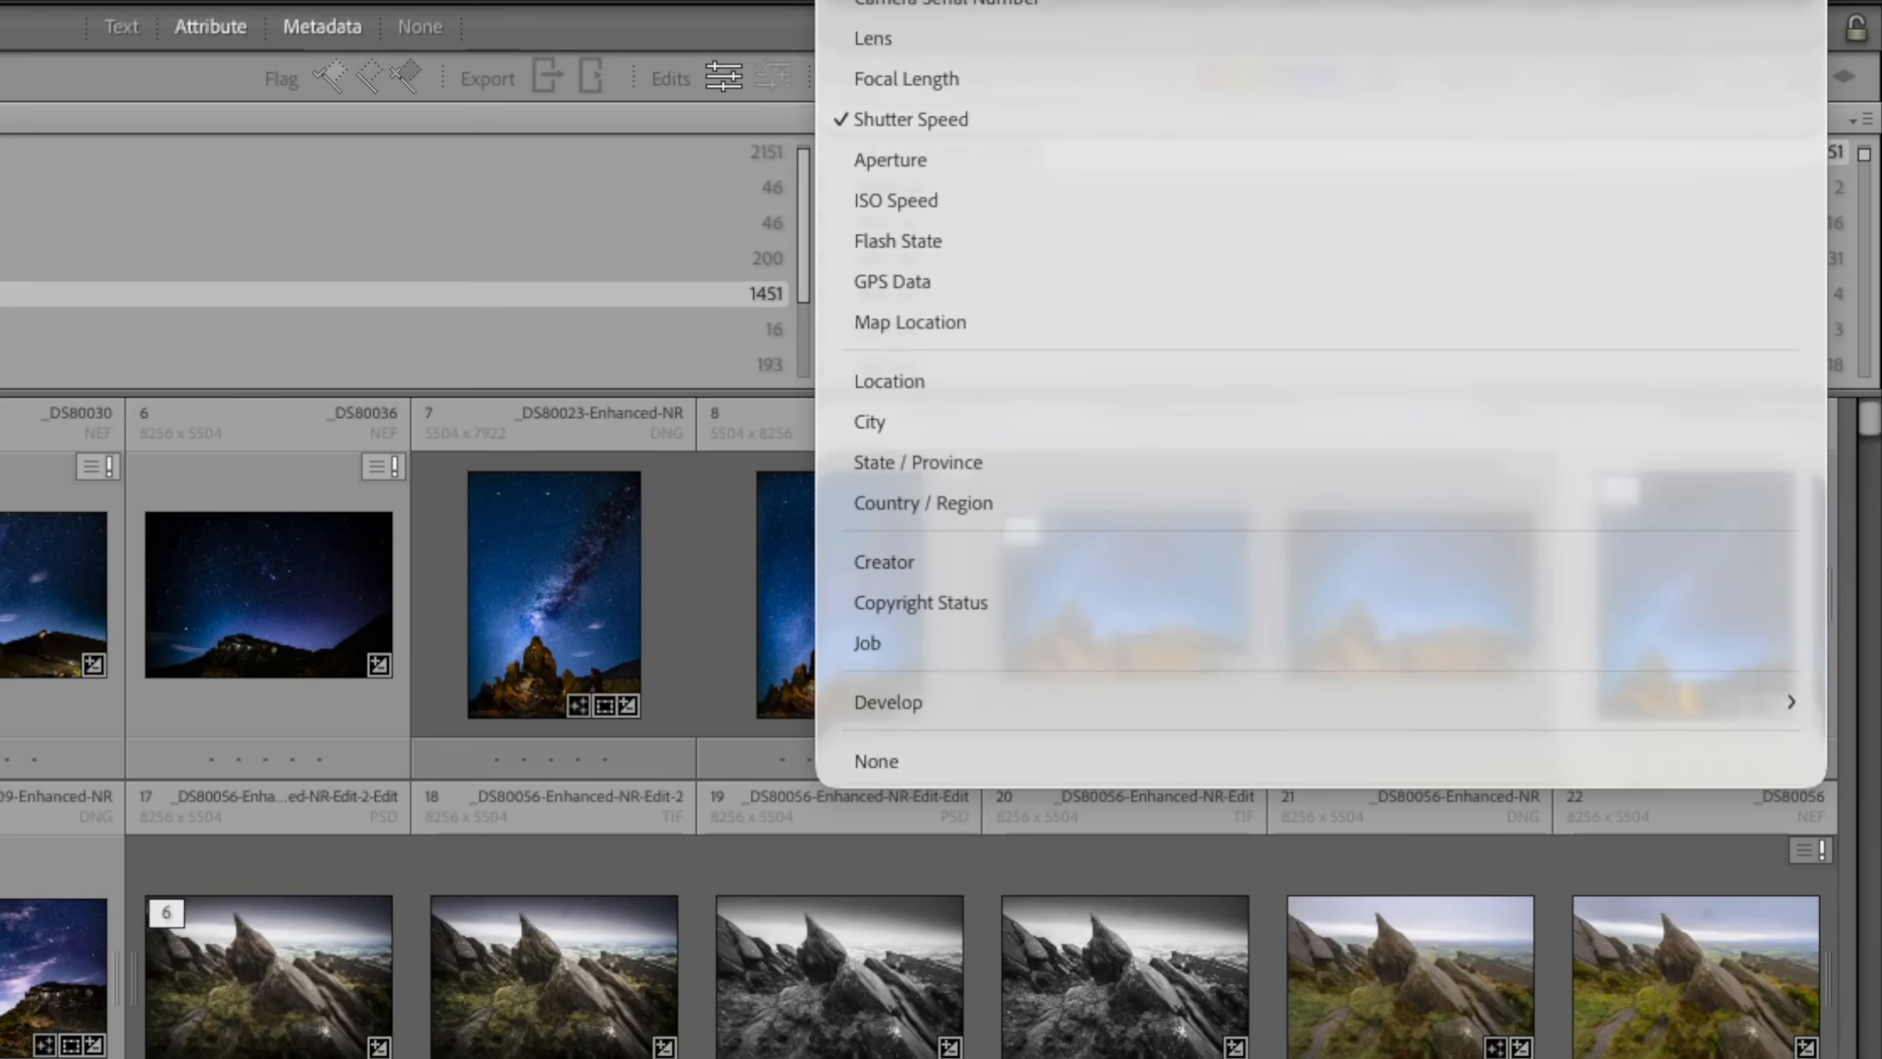
mouse_move(934, 2)
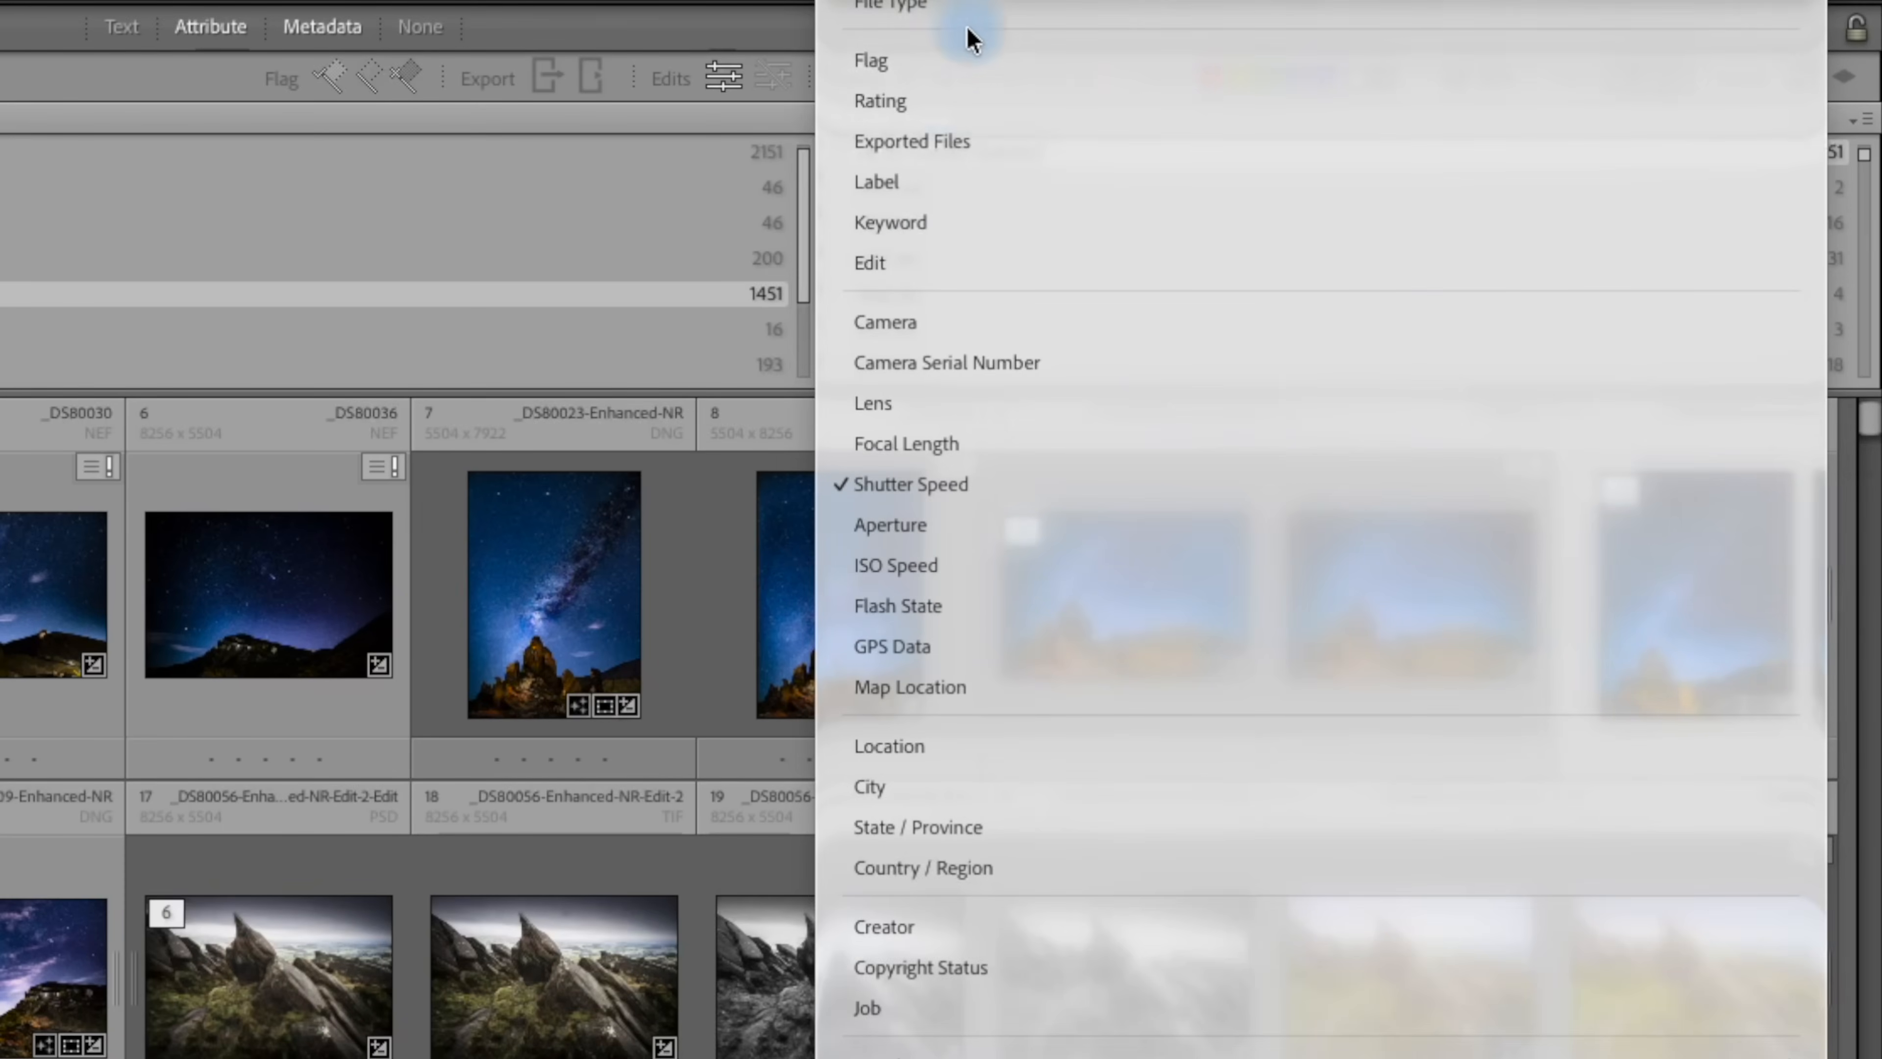
click(952, 145)
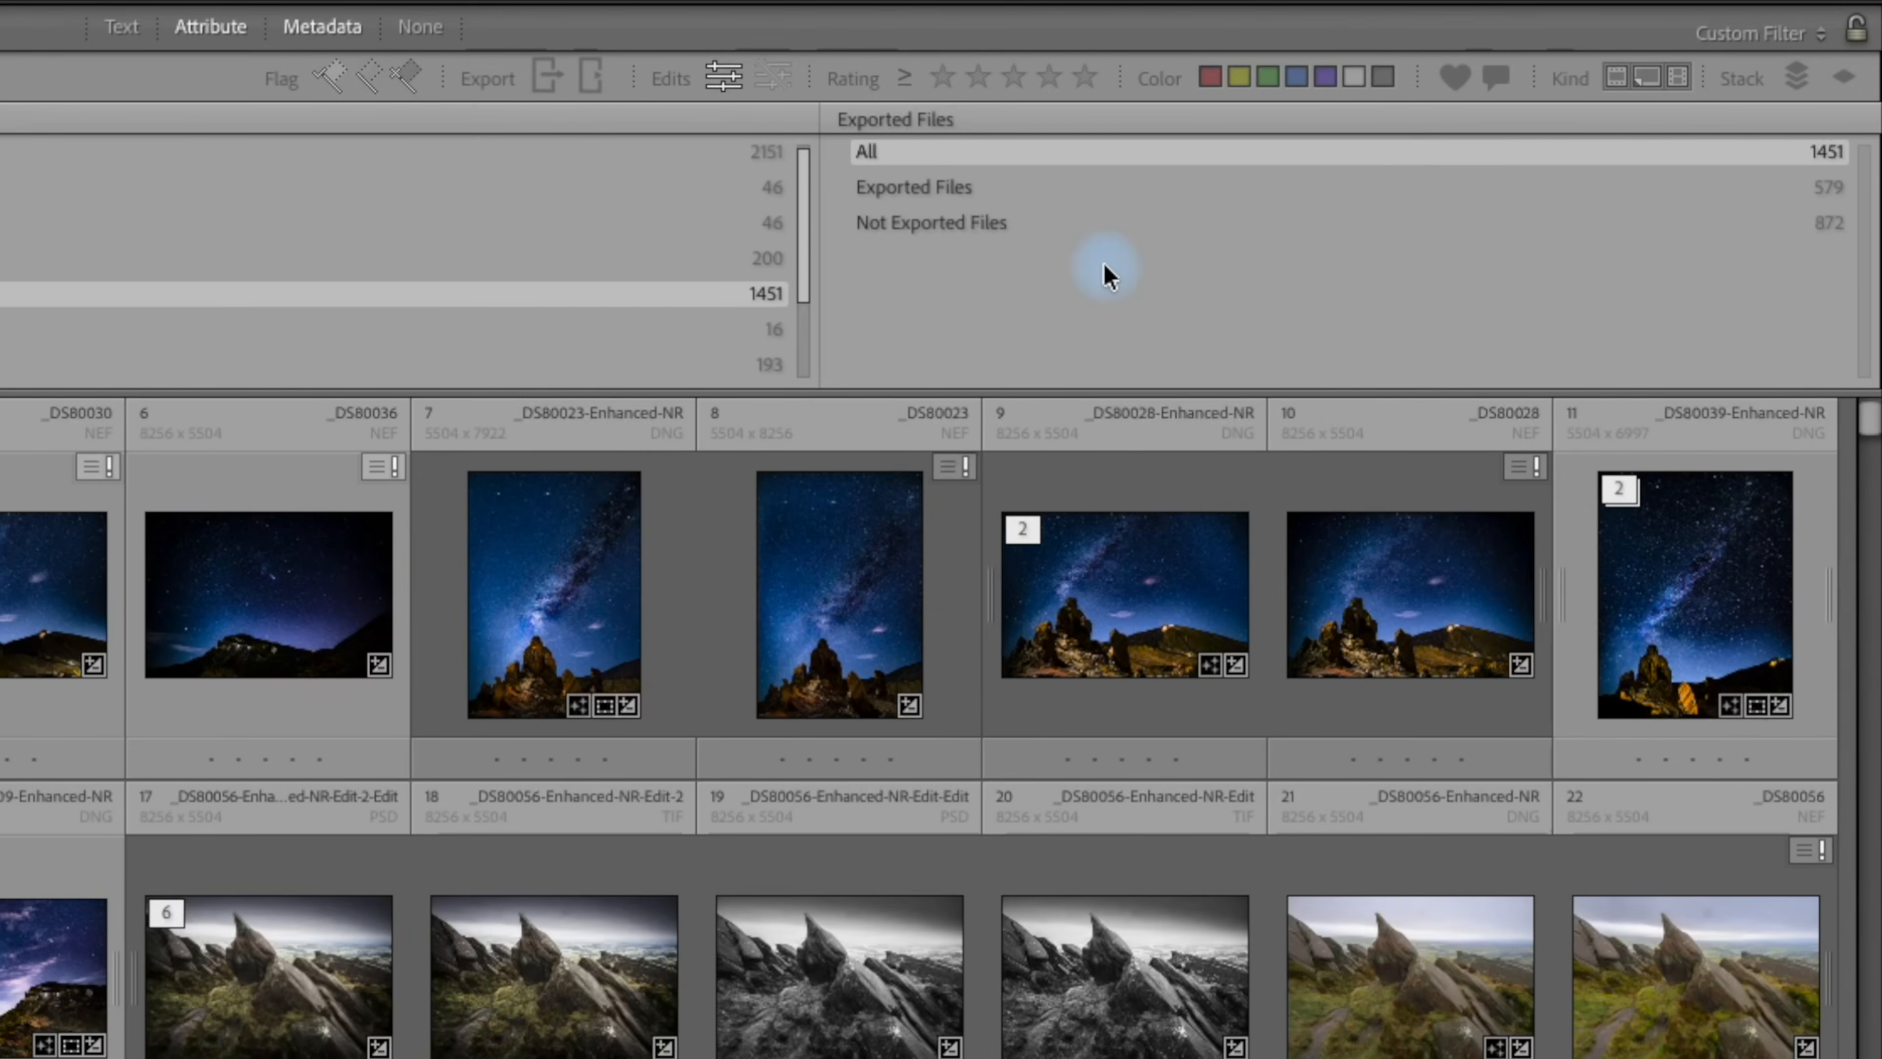
click(975, 186)
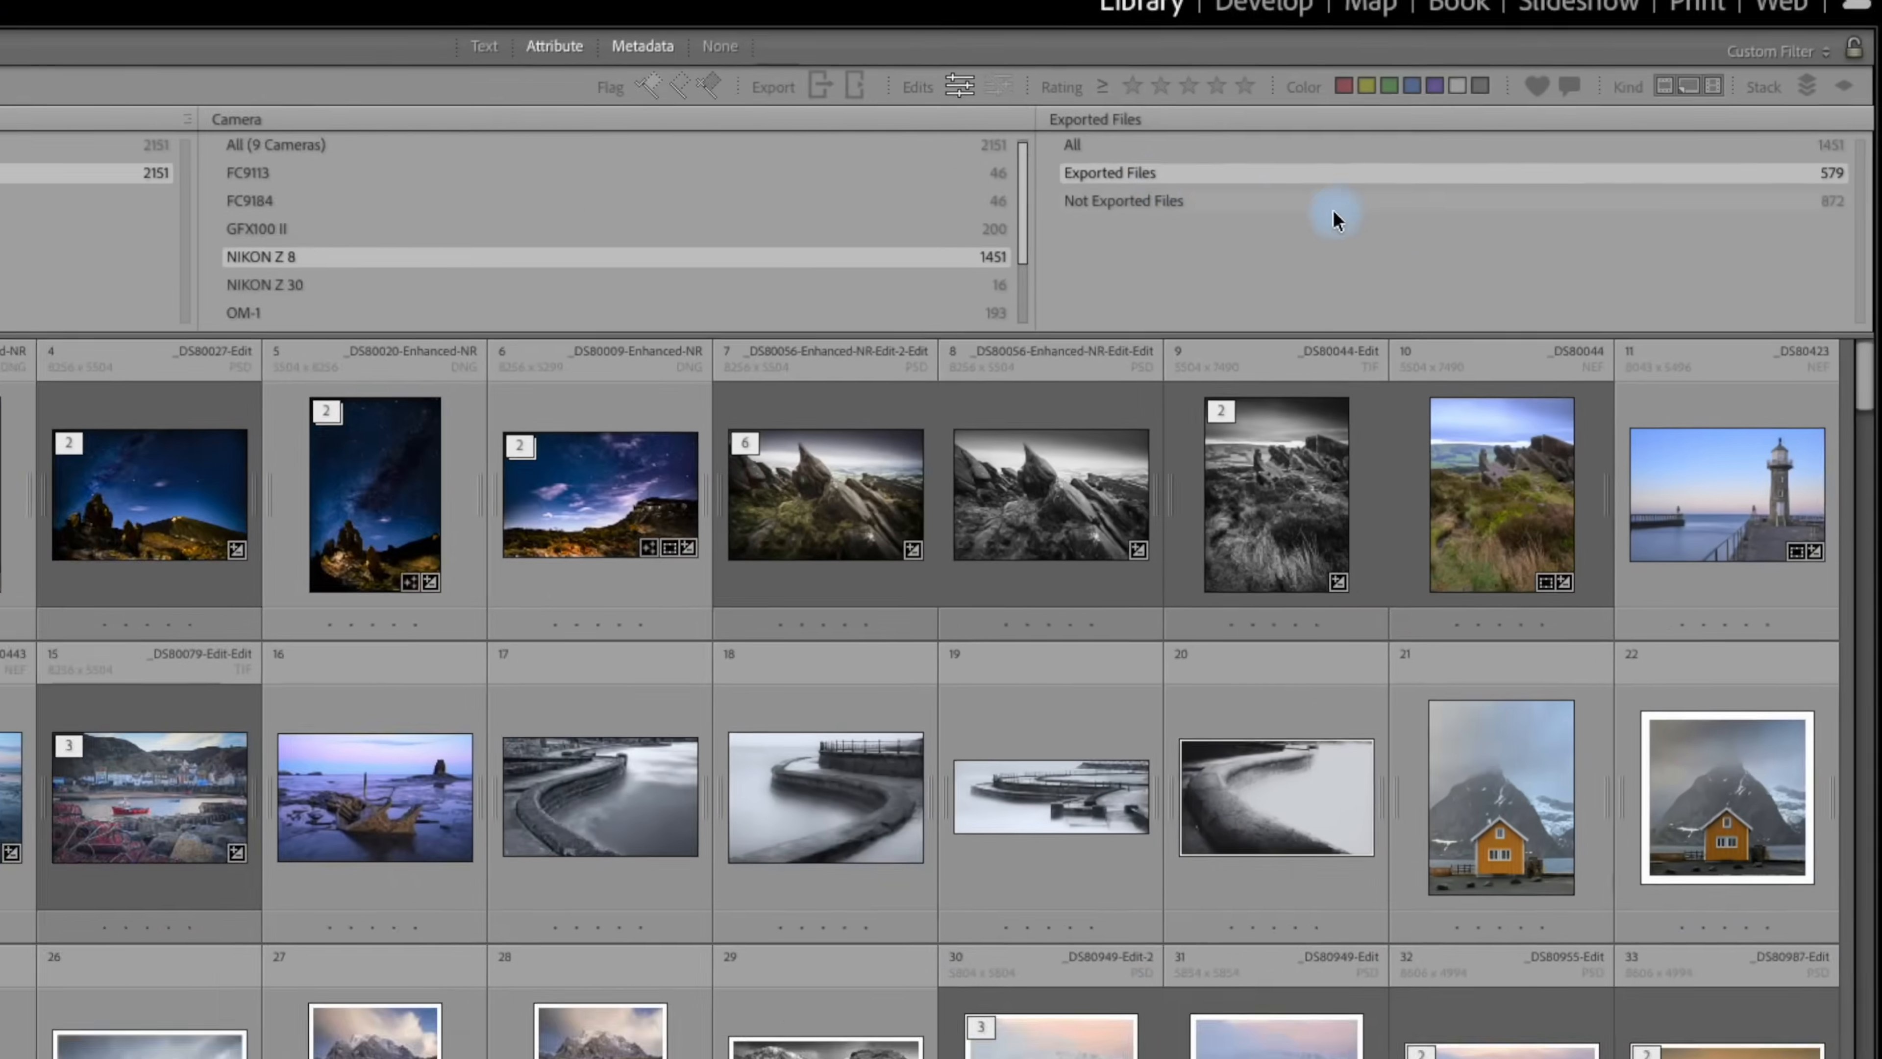